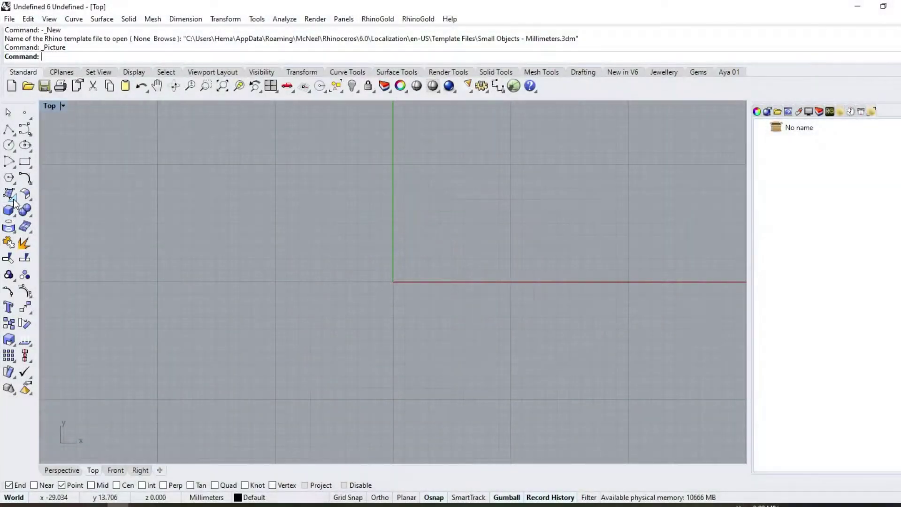
Place the ring reference photo as a picture frame in the Top view
{"action": "left_click", "coordinate": [14, 200]}
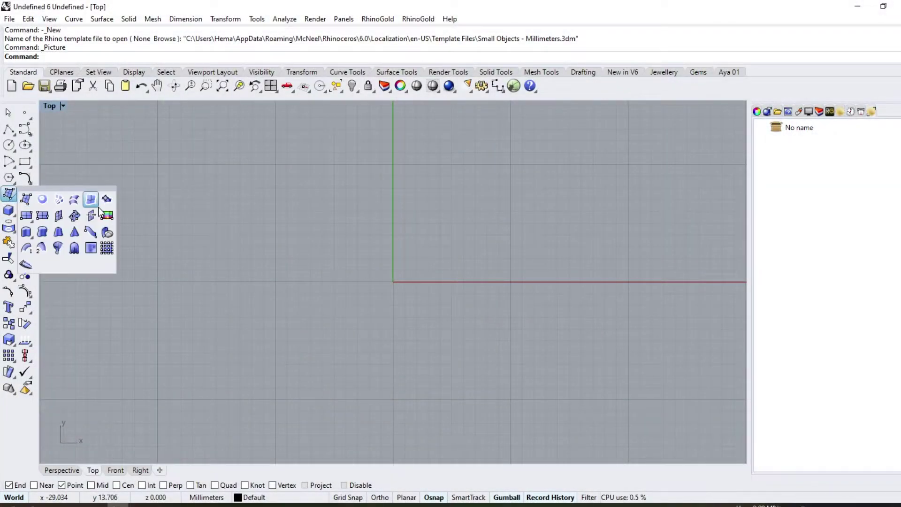
{"action": "left_click", "coordinate": [112, 215]}
{"action": "double_click", "coordinate": [566, 89]}
{"action": "left_click", "coordinate": [615, 159]}
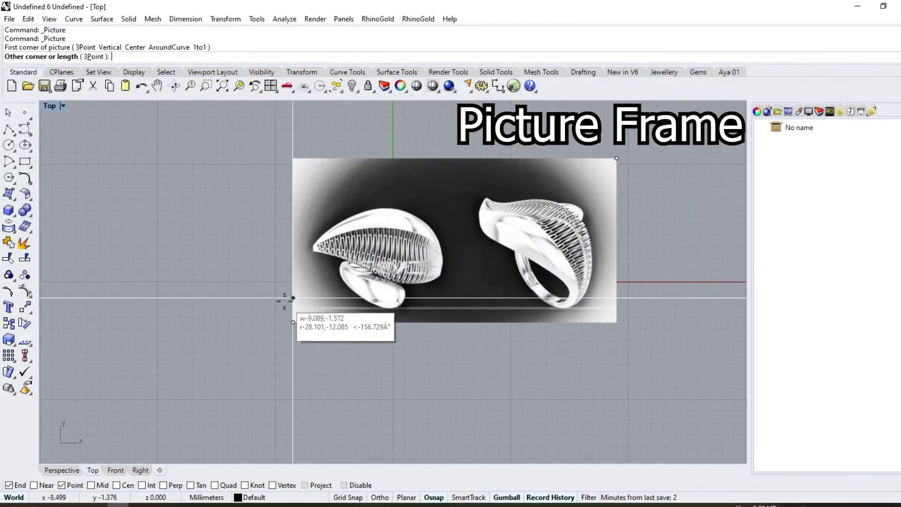
{"action": "left_click", "coordinate": [282, 324]}
Move the picture right and scale it from the ring top up to 20 mm working size
{"action": "scroll", "coordinate": [398, 289], "scroll_direction": "down", "scroll_amount": 2}
{"action": "left_click_drag", "start_coordinate": [463, 228], "coordinate": [491, 231]}
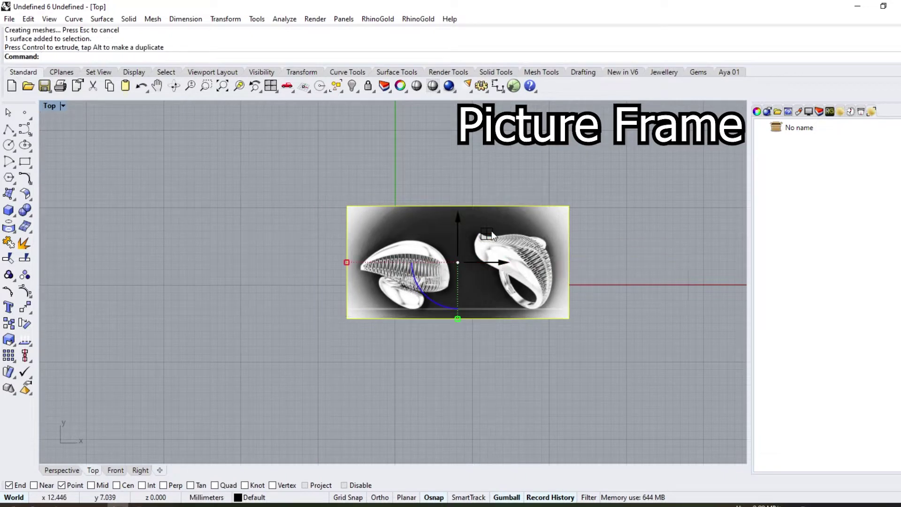
{"action": "scroll", "coordinate": [491, 235], "scroll_direction": "up", "scroll_amount": 3}
{"action": "left_click", "coordinate": [25, 307]}
{"action": "left_click", "coordinate": [418, 192]}
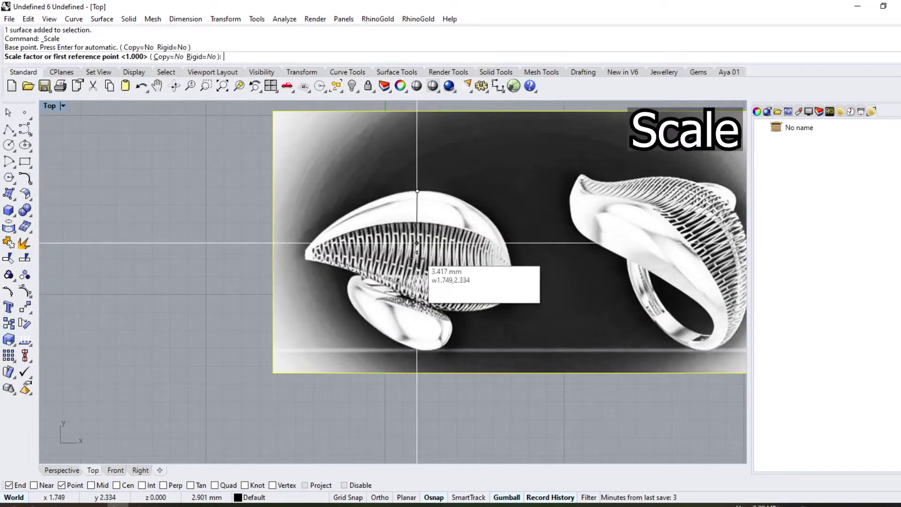
{"action": "left_click", "coordinate": [417, 351]}
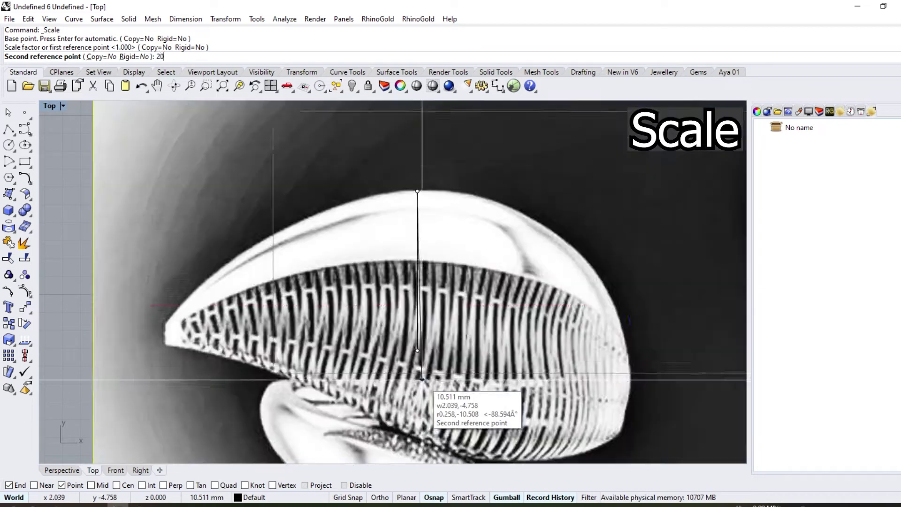
{"action": "type", "text": "20"}
{"action": "left_click", "coordinate": [421, 382]}
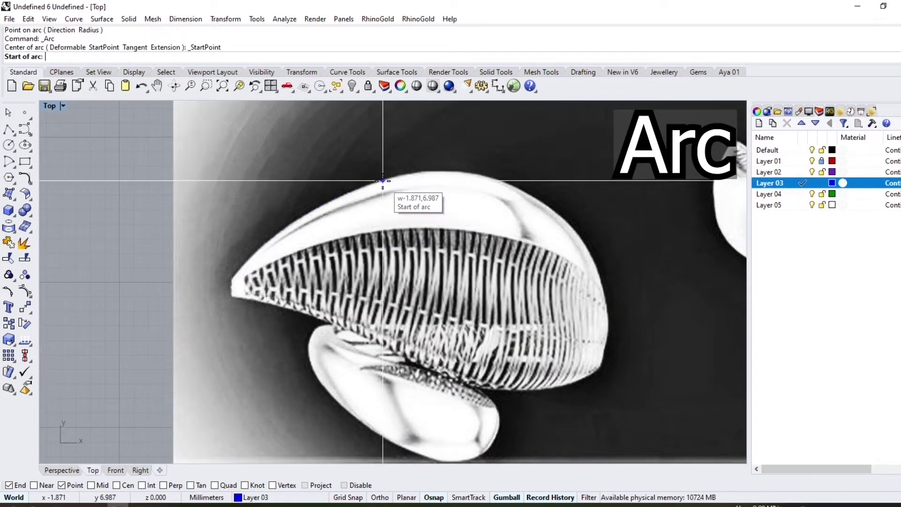
Trace the leaf edge over the photo with two arcs
{"action": "left_click", "coordinate": [229, 278]}
{"action": "left_click", "coordinate": [382, 180]}
{"action": "left_click", "coordinate": [339, 201]}
{"action": "key", "text": "Return"}
{"action": "left_click", "coordinate": [553, 211]}
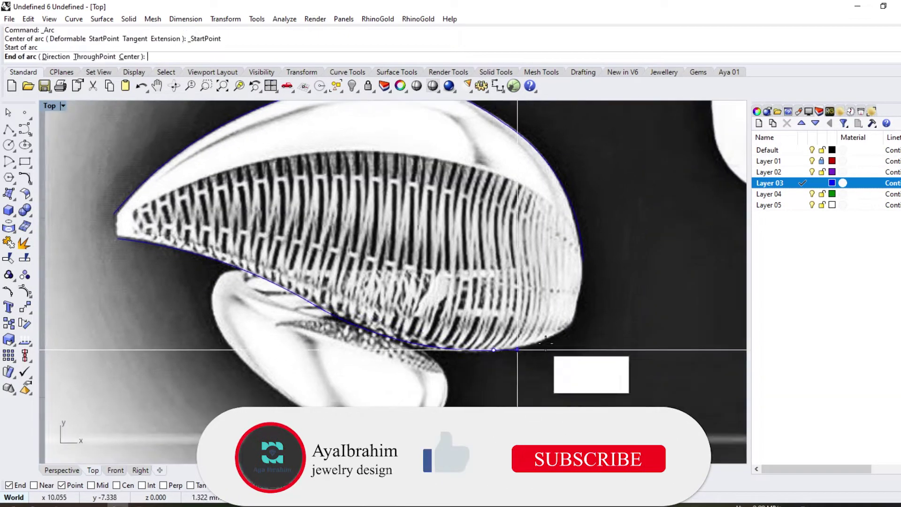
{"action": "left_click", "coordinate": [542, 340]}
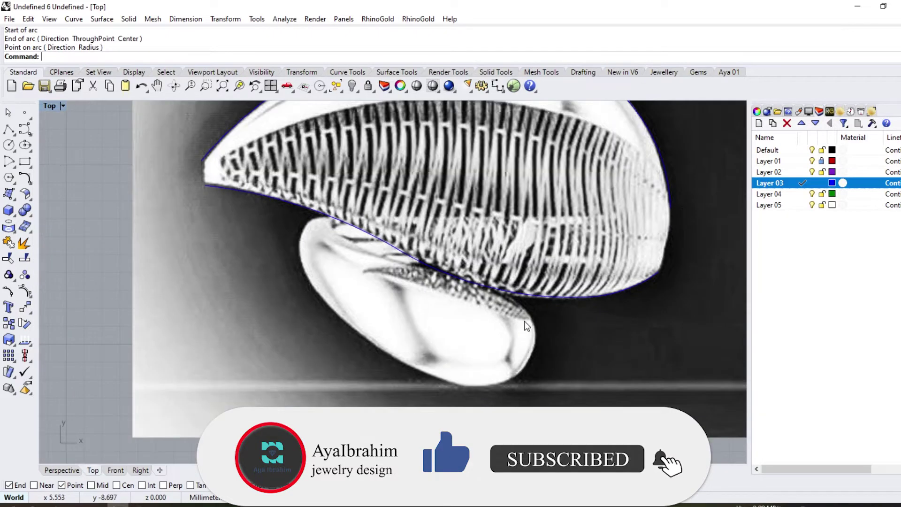
Trace the lower loop outline with arcs
{"action": "left_click", "coordinate": [512, 299]}
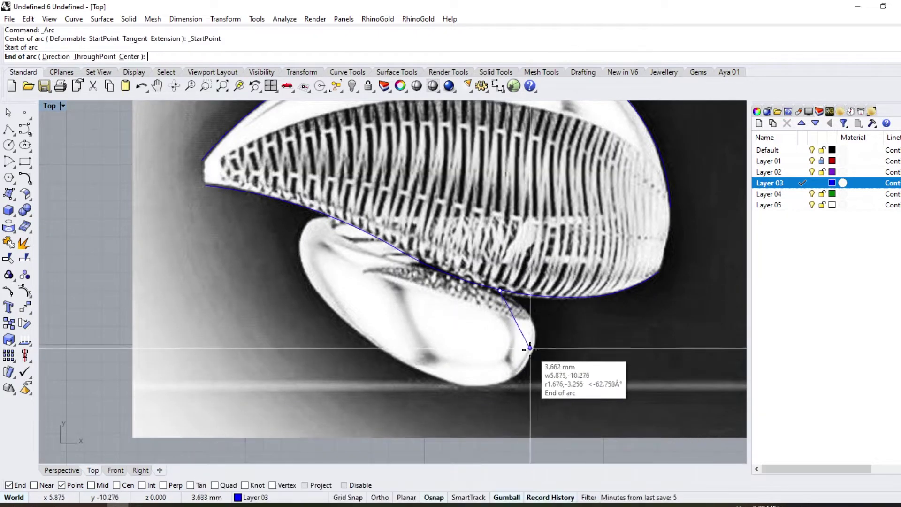
{"action": "left_click", "coordinate": [531, 355]}
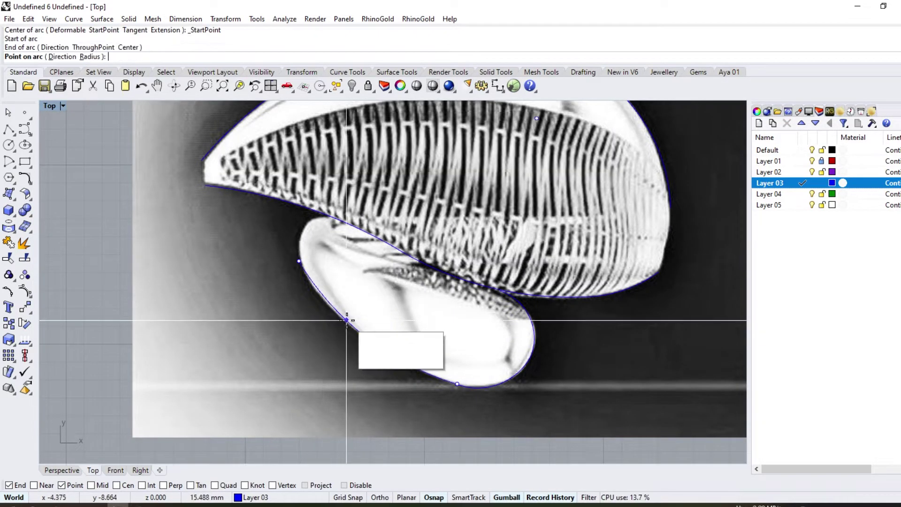
{"action": "right_click", "coordinate": [499, 304]}
{"action": "left_click", "coordinate": [322, 219]}
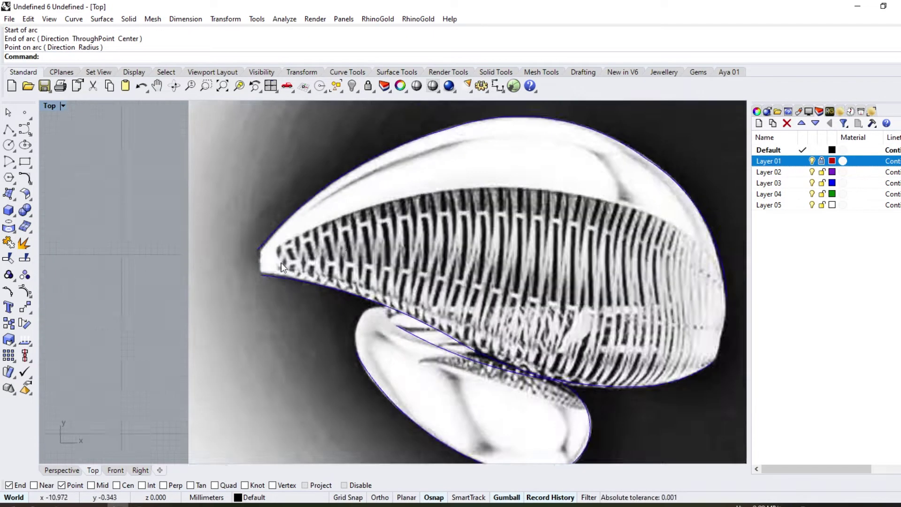
{"action": "scroll", "coordinate": [280, 266], "scroll_direction": "up", "scroll_amount": 2}
Draw a short line closing the leaf tip
{"action": "left_click", "coordinate": [8, 129]}
{"action": "right_click", "coordinate": [8, 130]}
{"action": "left_click", "coordinate": [251, 241]}
{"action": "left_click", "coordinate": [256, 279]}
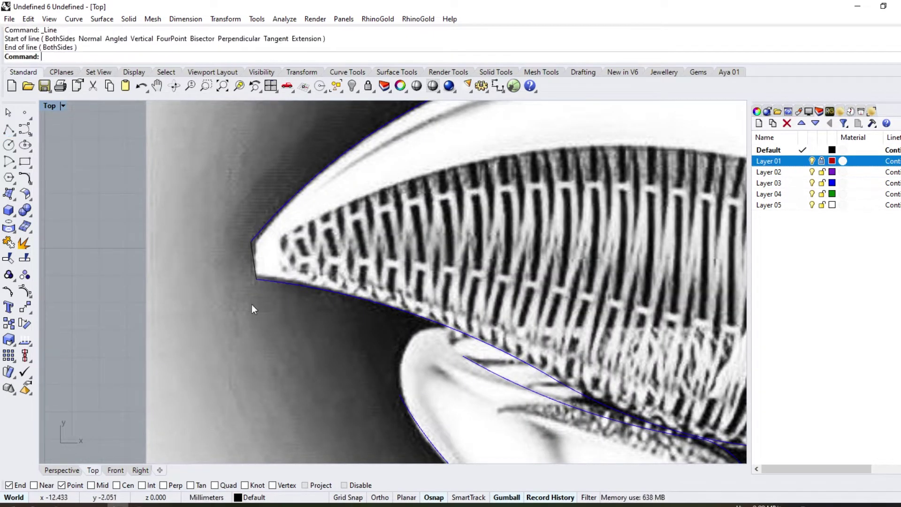
Hide the picture layer and rebuild the joined leaf-top curve smoother
{"action": "left_click", "coordinate": [811, 161]}
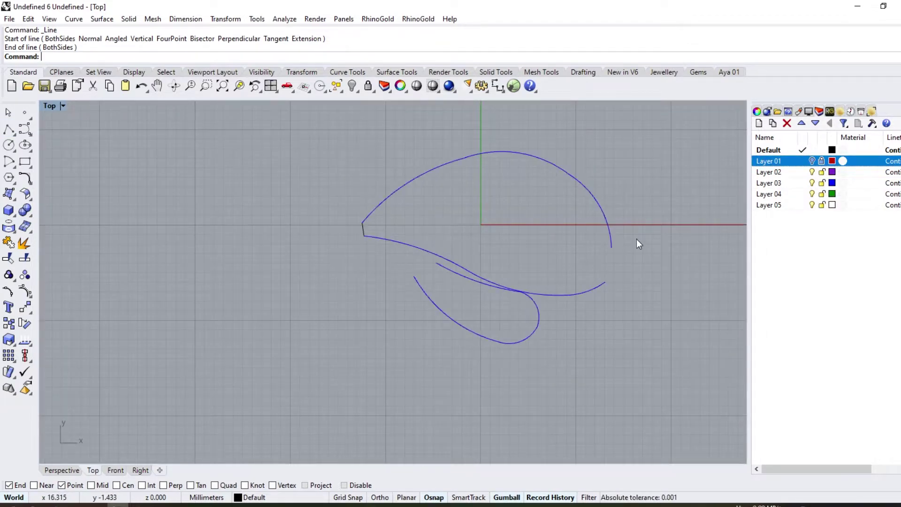
{"action": "right_click_drag", "start_coordinate": [491, 286], "coordinate": [436, 319]}
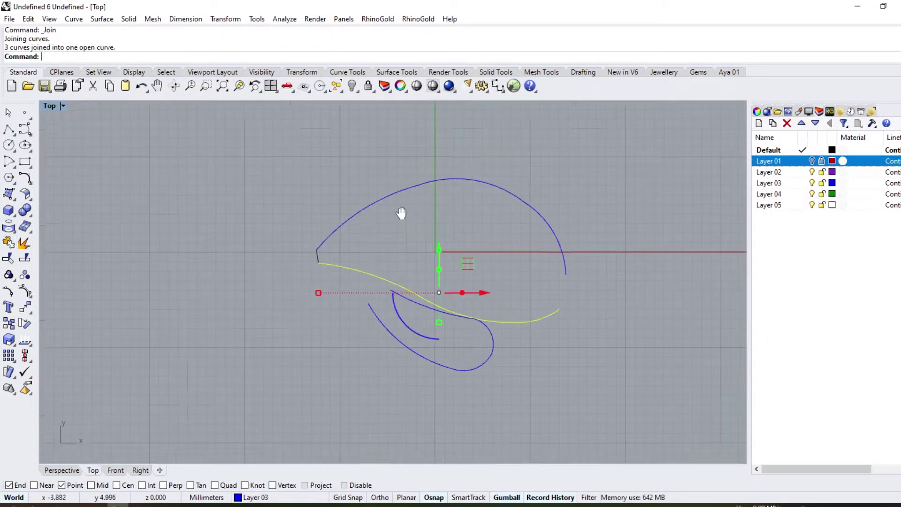
{"action": "left_click", "coordinate": [108, 202]}
{"action": "key", "text": "Return"}
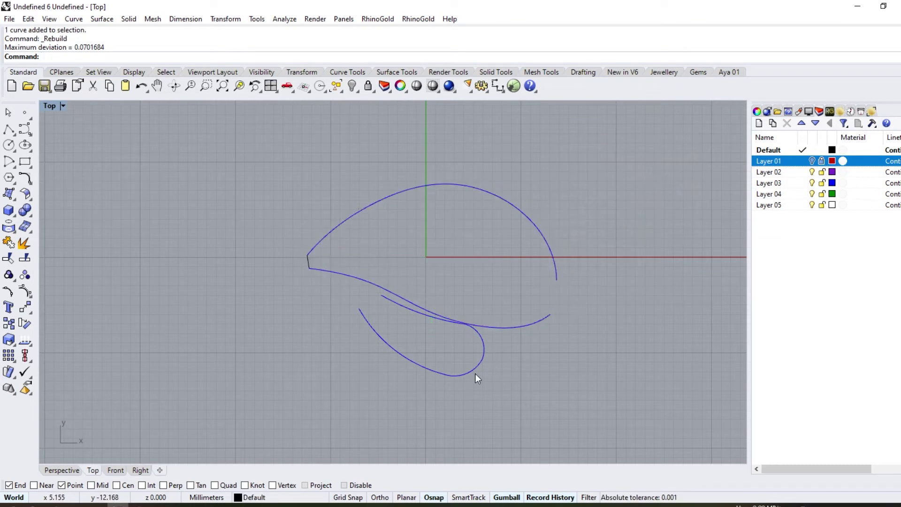
{"action": "left_click", "coordinate": [474, 370]}
{"action": "scroll", "coordinate": [445, 334], "scroll_direction": "up", "scroll_amount": 2}
{"action": "left_click", "coordinate": [196, 271]}
{"action": "scroll", "coordinate": [471, 323], "scroll_direction": "down", "scroll_amount": 3}
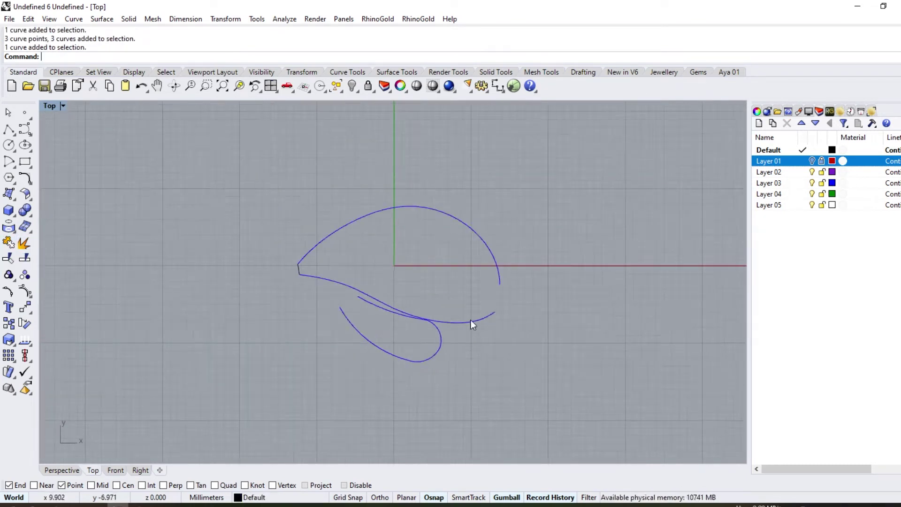
Draw an 18.4 mm diameter circle centred at the origin in the Front view
{"action": "left_click", "coordinate": [114, 470]}
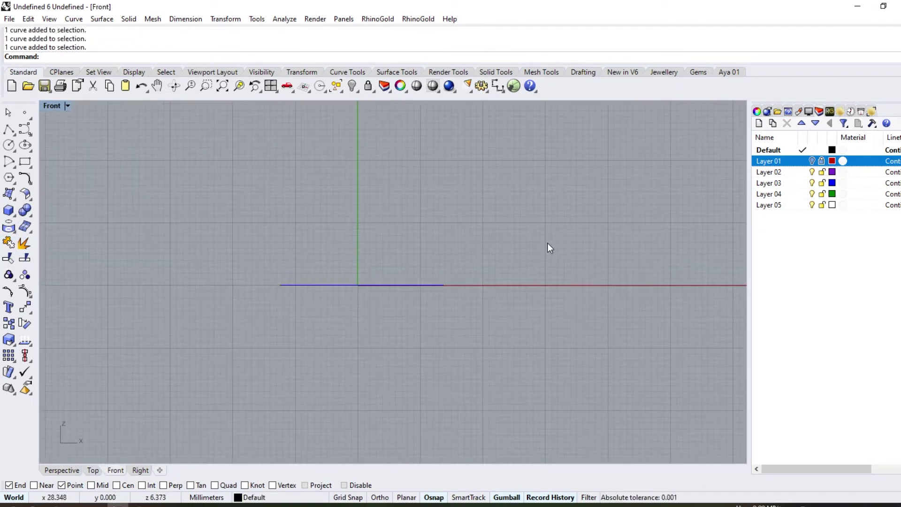
{"action": "left_click", "coordinate": [8, 146]}
{"action": "key", "text": "Return"}
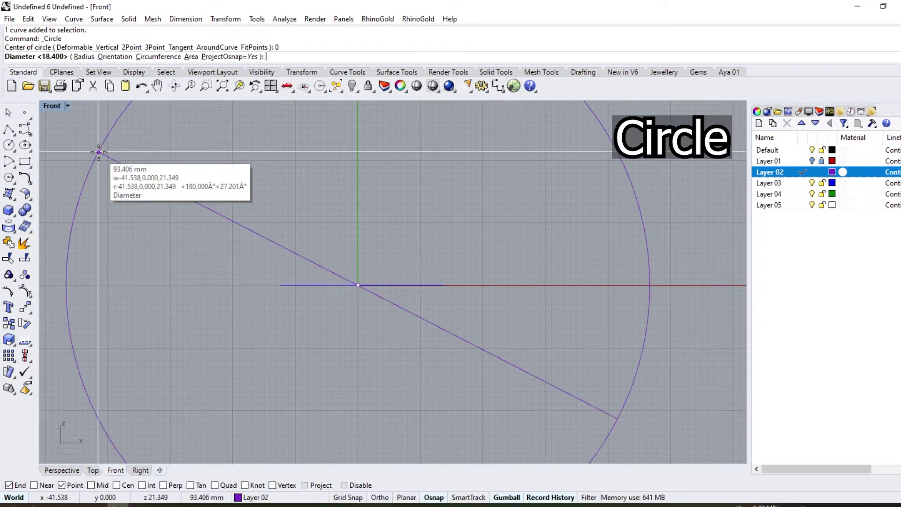
{"action": "type", "text": "18.4"}
{"action": "key", "text": "Return"}
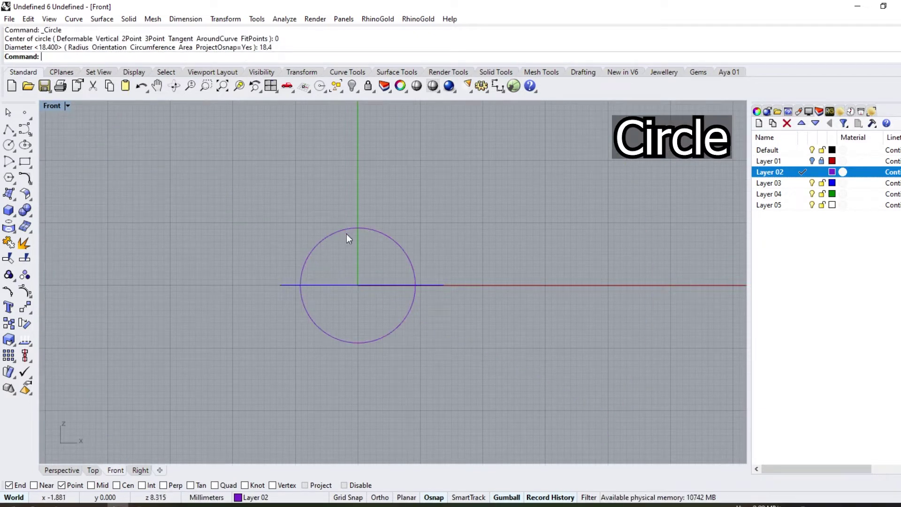
Offset the circle by 3 mm and raise the traced curves to its top
{"action": "left_click", "coordinate": [32, 182]}
{"action": "left_click", "coordinate": [186, 183]}
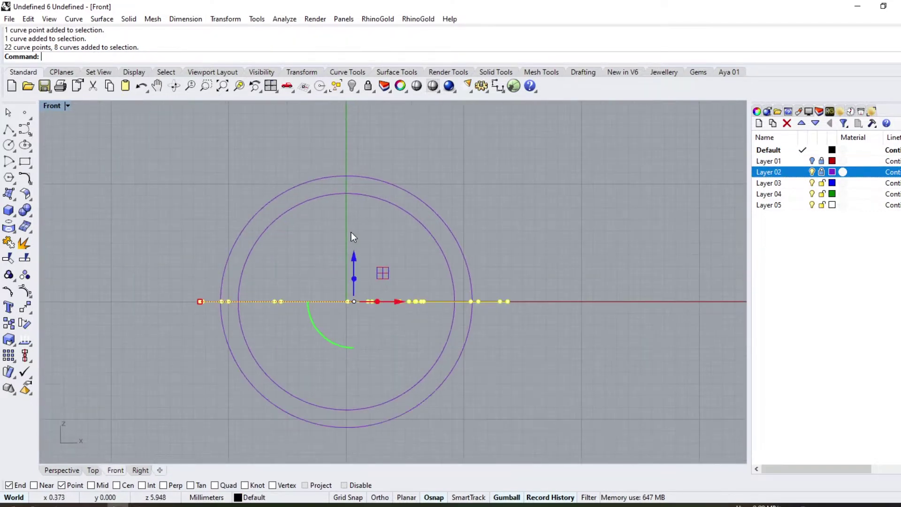
{"action": "left_click_drag", "start_coordinate": [353, 257], "coordinate": [370, 130]}
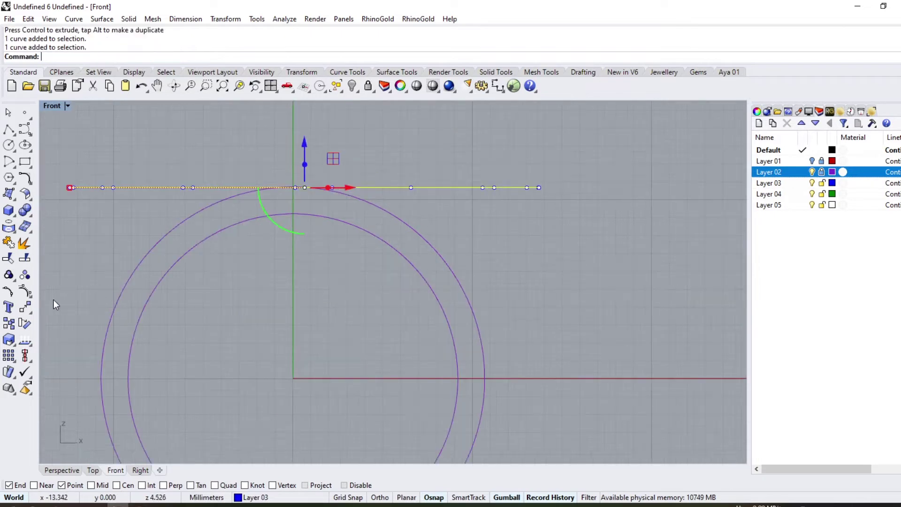
Bend the traced leaf curves twice along horizontal spines so they wrap down around the ring circle
{"action": "left_click", "coordinate": [28, 315]}
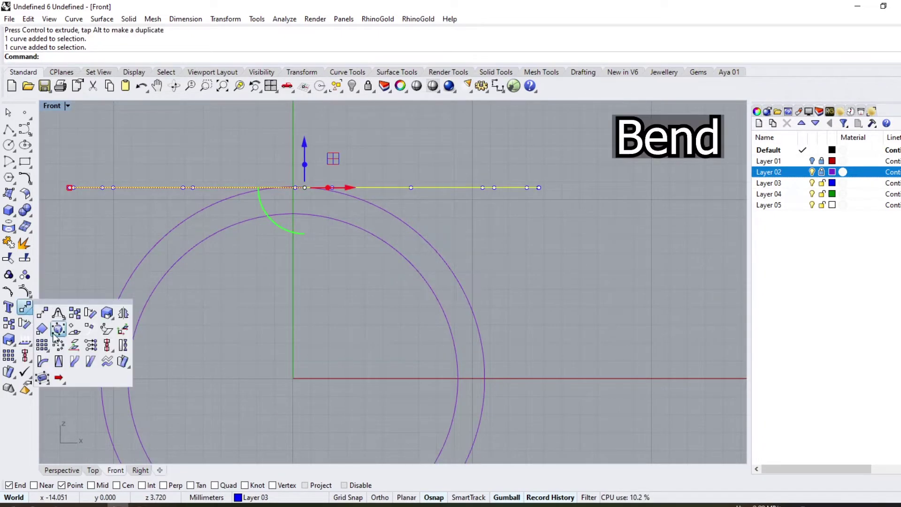
{"action": "left_click", "coordinate": [43, 361]}
{"action": "left_click", "coordinate": [295, 188]}
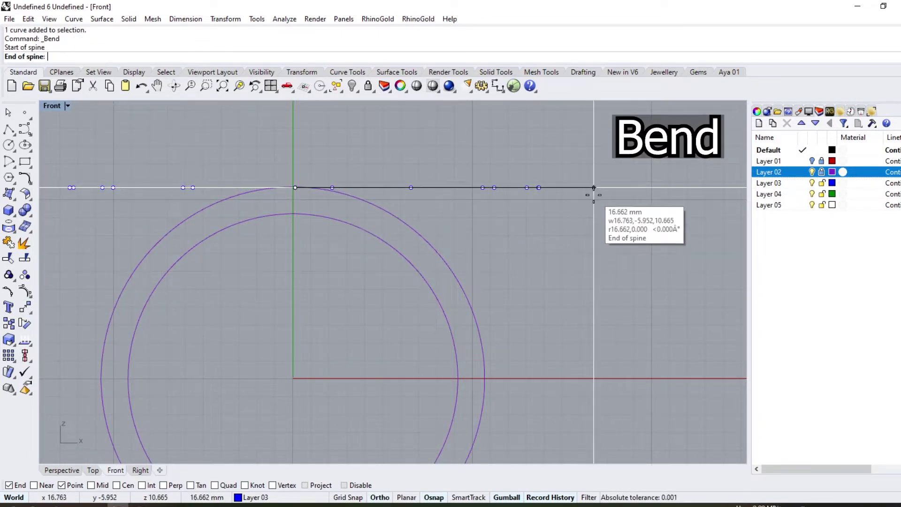
{"action": "left_click", "coordinate": [594, 187]}
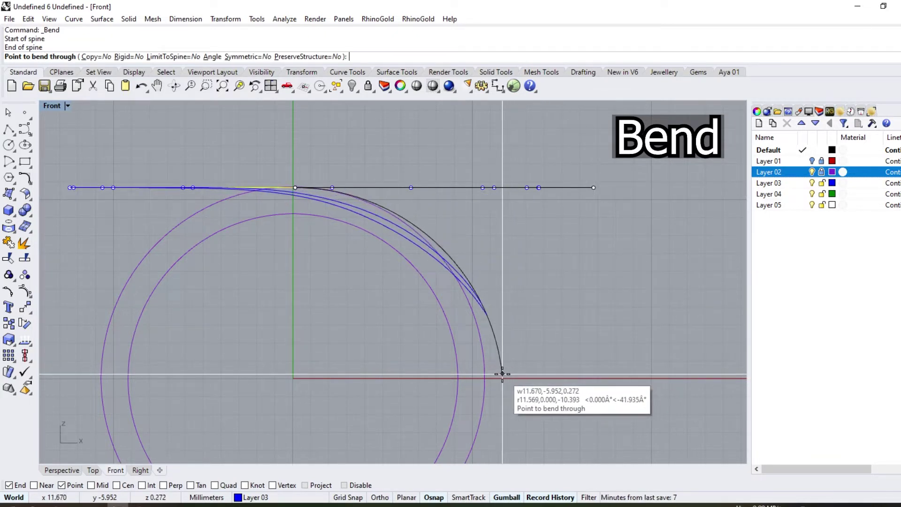
{"action": "left_click", "coordinate": [488, 323]}
{"action": "key", "text": "Return"}
{"action": "left_click", "coordinate": [305, 187]}
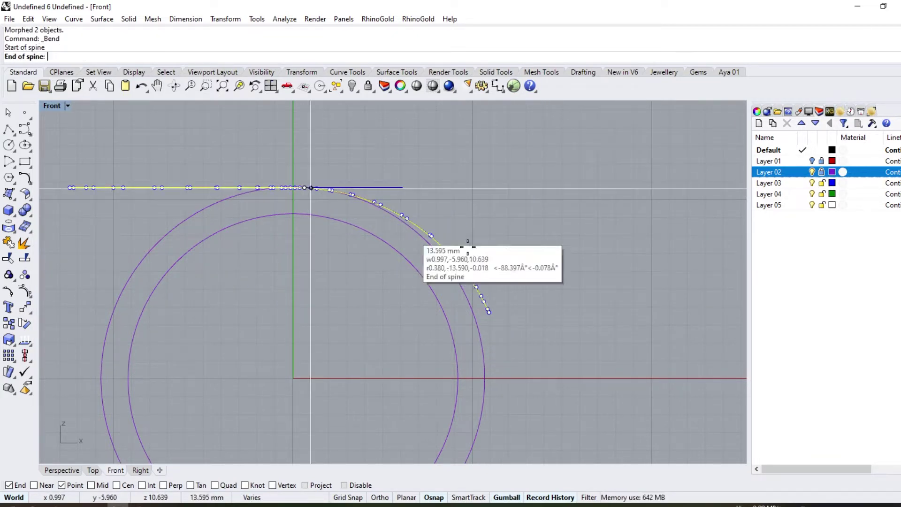
{"action": "left_click", "coordinate": [657, 234]}
{"action": "left_click", "coordinate": [646, 267]}
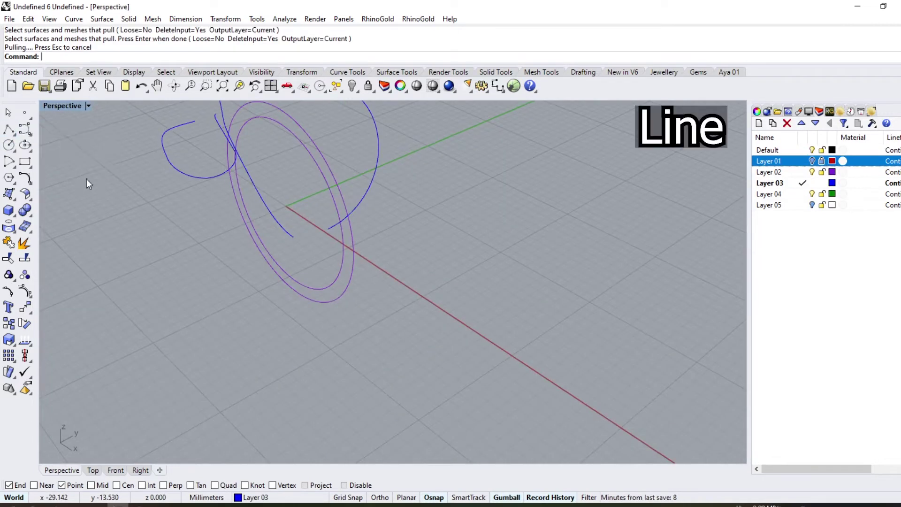
Draw a vertical two-sided line of length 2 centred on the circle
{"action": "left_click", "coordinate": [8, 129]}
{"action": "left_click", "coordinate": [353, 251]}
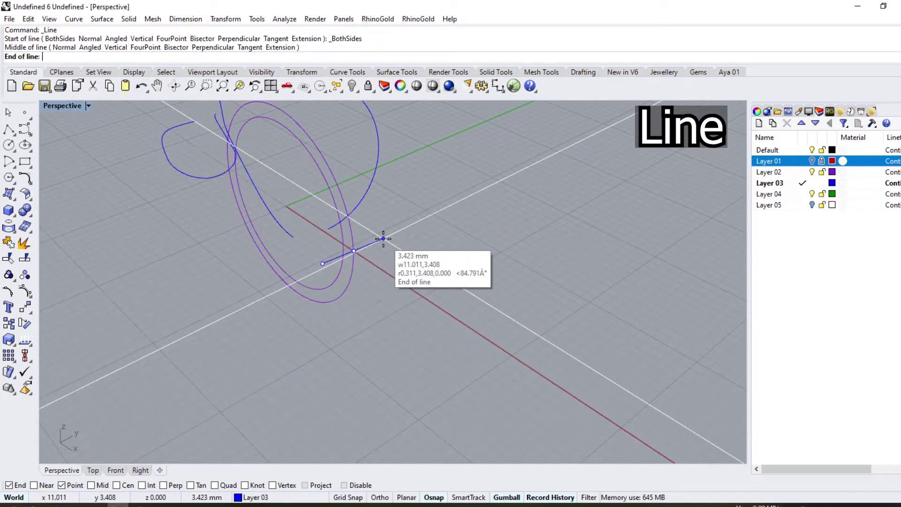
{"action": "left_click", "coordinate": [379, 497]}
{"action": "type", "text": "2"}
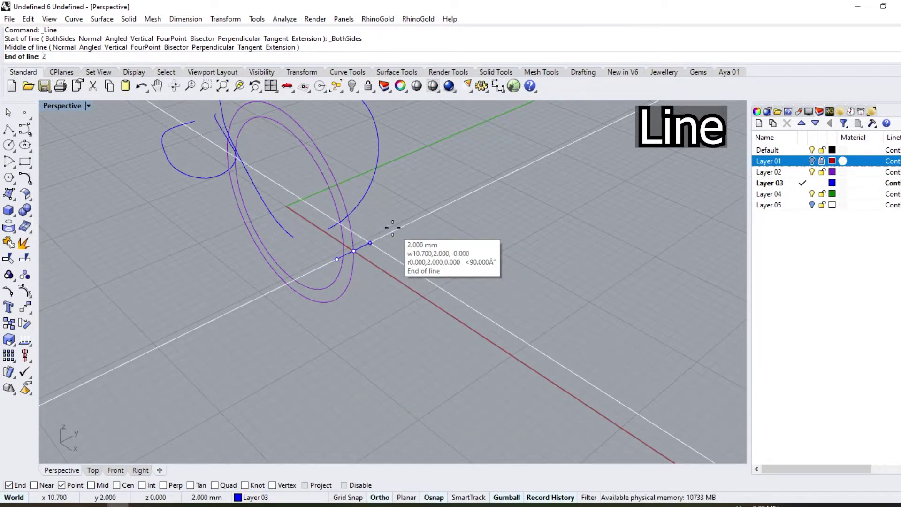
{"action": "key", "text": "Return"}
{"action": "key", "text": "ctrl+F1"}
Draw a horizontal guide line and mirror a copy across the X axis
{"action": "left_click", "coordinate": [47, 140]}
{"action": "left_click", "coordinate": [382, 197]}
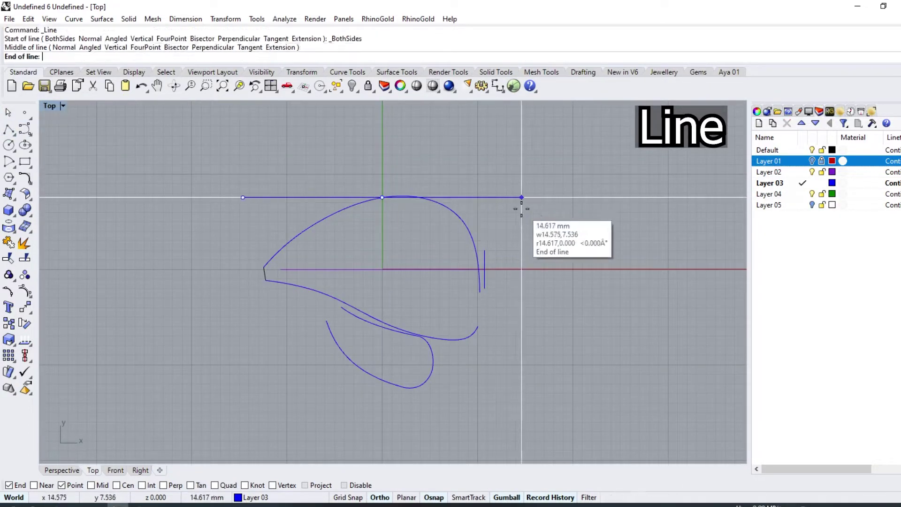
{"action": "left_click", "coordinate": [593, 197]}
{"action": "left_click", "coordinate": [25, 307]}
{"action": "left_click", "coordinate": [114, 315]}
{"action": "left_click", "coordinate": [141, 56]}
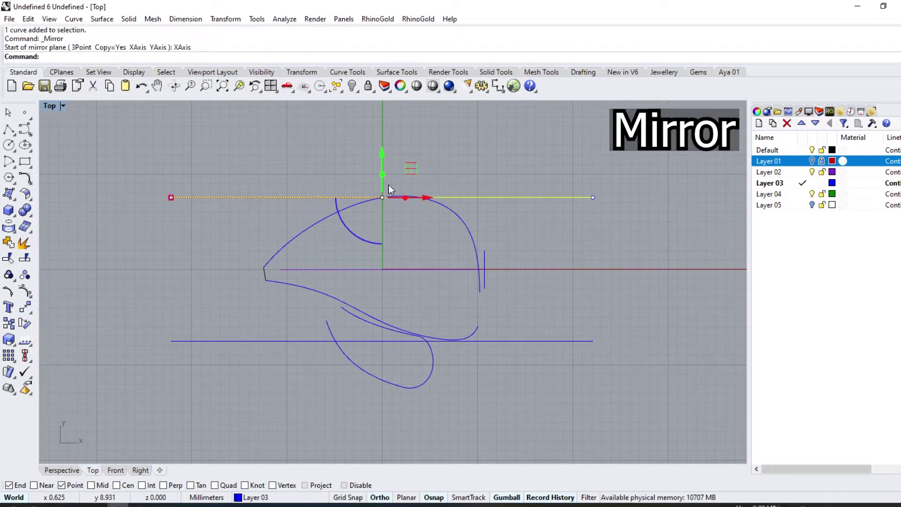
Shift the curves up between the guide lines, then delete both guide lines
{"action": "left_click_drag", "start_coordinate": [387, 173], "coordinate": [384, 148]}
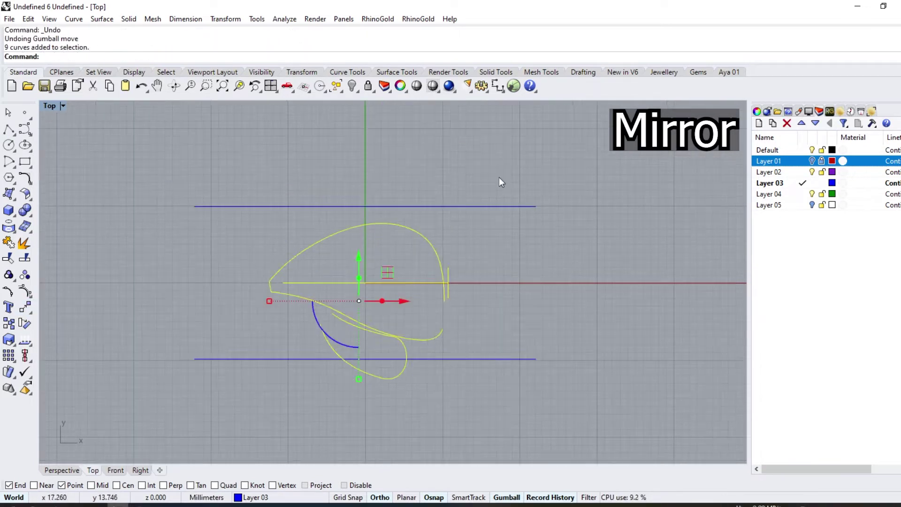
{"action": "left_click_drag", "start_coordinate": [356, 259], "coordinate": [355, 241]}
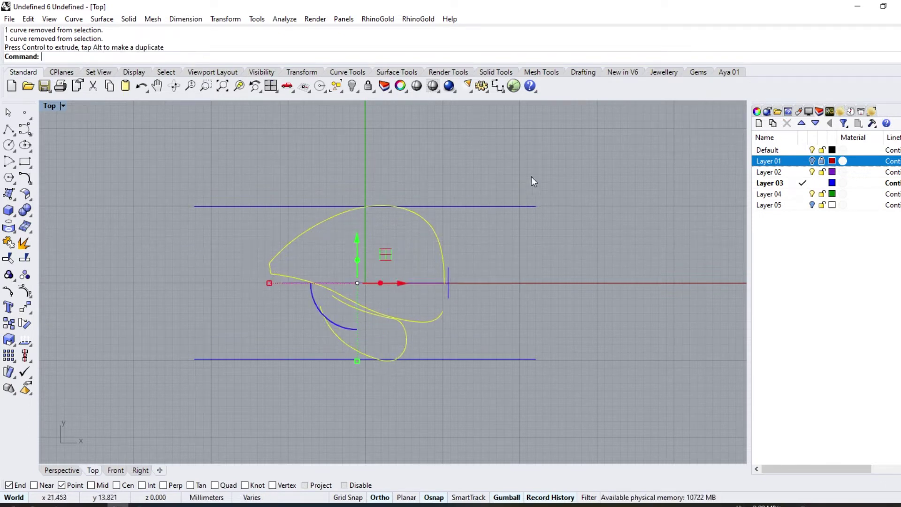
{"action": "left_click_drag", "start_coordinate": [479, 359], "coordinate": [477, 398]}
{"action": "key", "text": "Delete"}
{"action": "left_click", "coordinate": [486, 206]}
{"action": "key", "text": "Delete"}
Snap the lower curve's end point onto the vertical line and lift the reference picture away
{"action": "scroll", "coordinate": [444, 272], "scroll_direction": "up", "scroll_amount": 5}
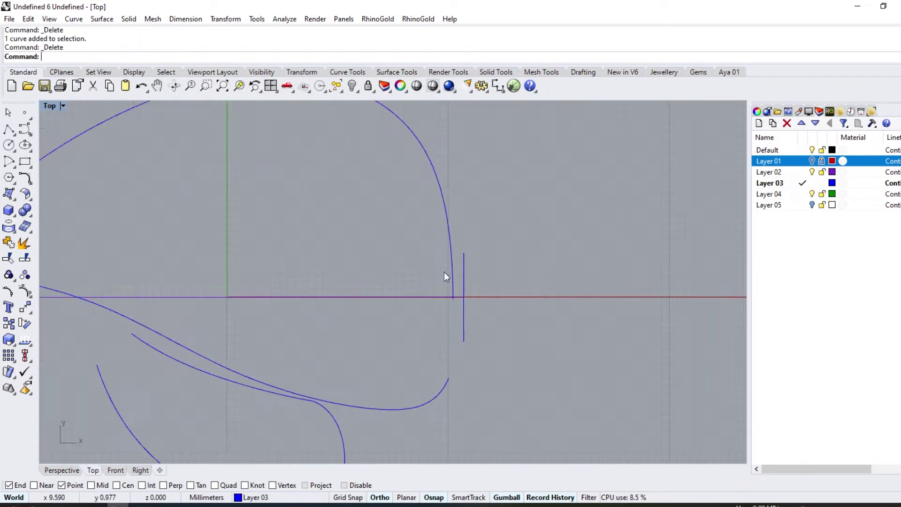
{"action": "left_click", "coordinate": [453, 299]}
{"action": "left_click", "coordinate": [26, 307]}
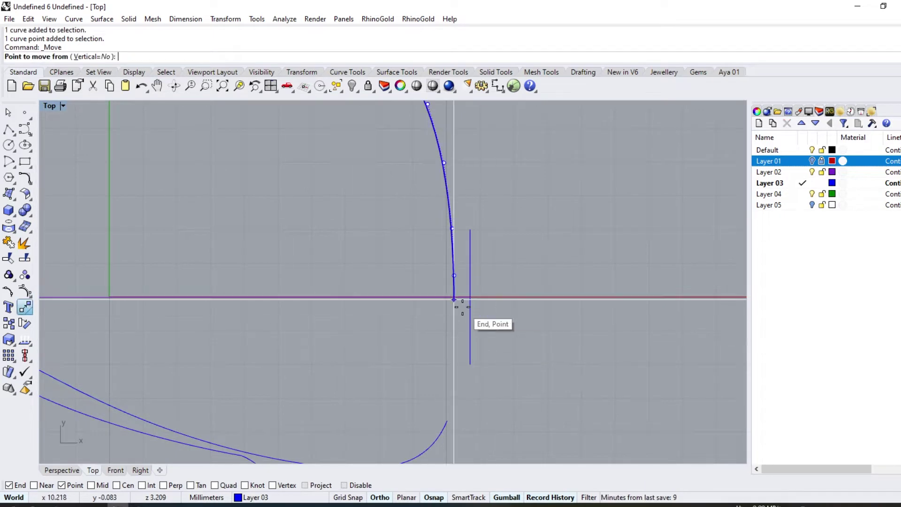
{"action": "left_click", "coordinate": [454, 299]}
{"action": "scroll", "coordinate": [502, 215], "scroll_direction": "down", "scroll_amount": 4}
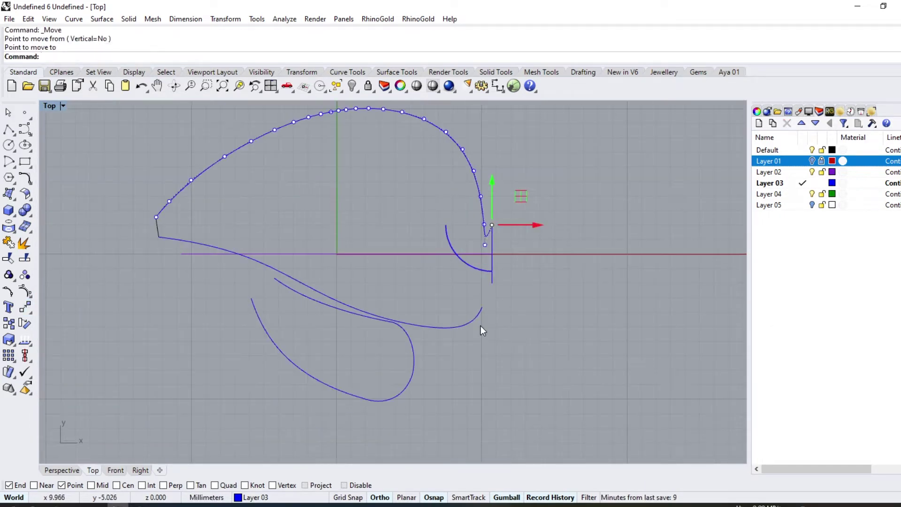
{"action": "left_click", "coordinate": [481, 307]}
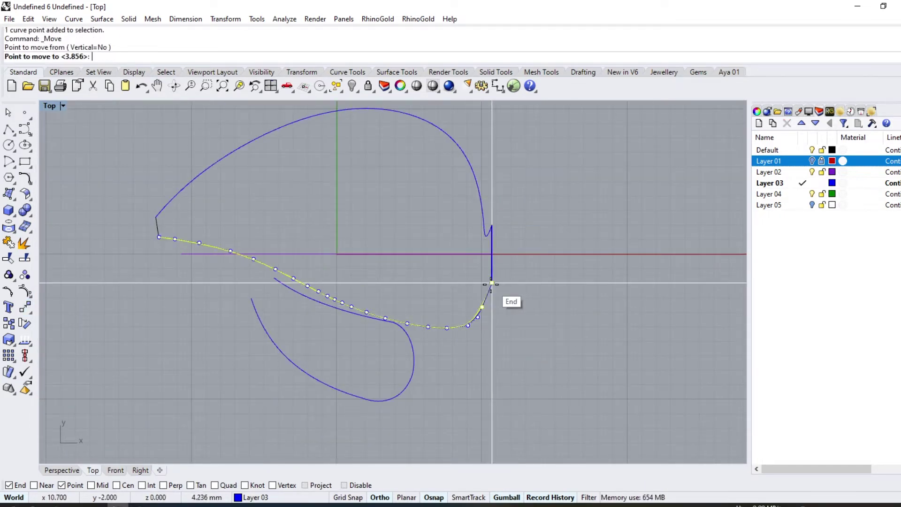
{"action": "left_click", "coordinate": [493, 292]}
{"action": "scroll", "coordinate": [488, 272], "scroll_direction": "down", "scroll_amount": 6}
{"action": "left_click", "coordinate": [479, 282]}
{"action": "left_click_drag", "start_coordinate": [479, 256], "coordinate": [490, 182]}
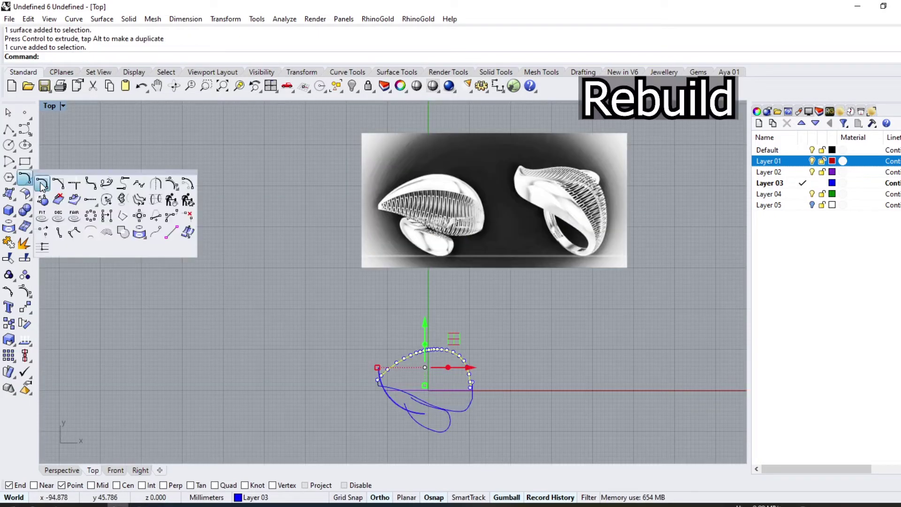
Rebuild the top leaf curve as degree 3 with far fewer control points
{"action": "left_click", "coordinate": [170, 206]}
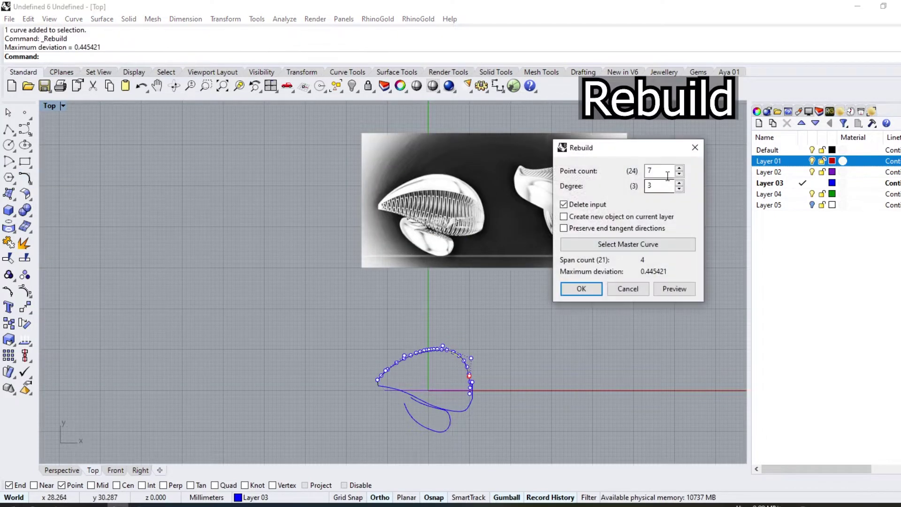
{"action": "right_click_drag", "start_coordinate": [460, 335], "coordinate": [429, 320]}
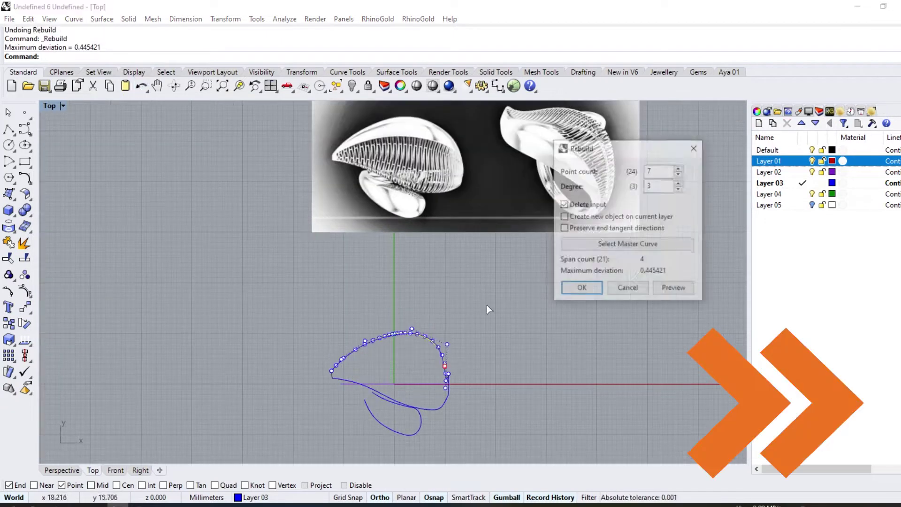
{"action": "key", "text": "Return"}
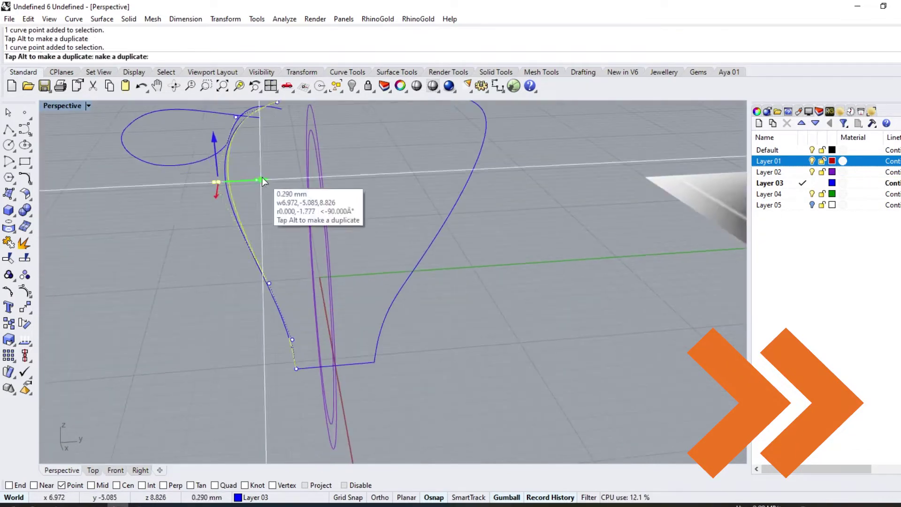
Mirror the selected curve as a copy across the Y axis
{"action": "left_click", "coordinate": [29, 322]}
{"action": "left_click", "coordinate": [126, 322]}
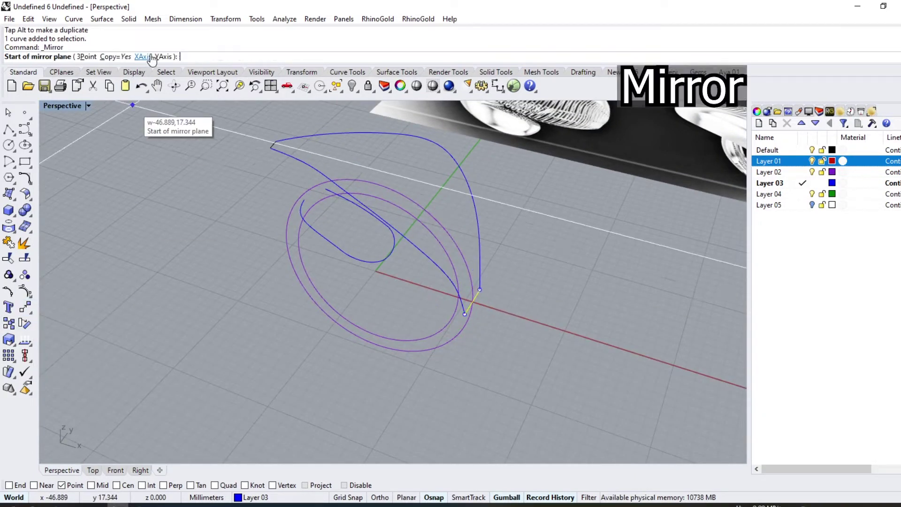
{"action": "mouse_move", "coordinate": [197, 234]}
{"action": "right_mouse_down"}
{"action": "mouse_move", "coordinate": [485, 364]}
{"action": "mouse_move", "coordinate": [428, 241]}
{"action": "right_mouse_up"}
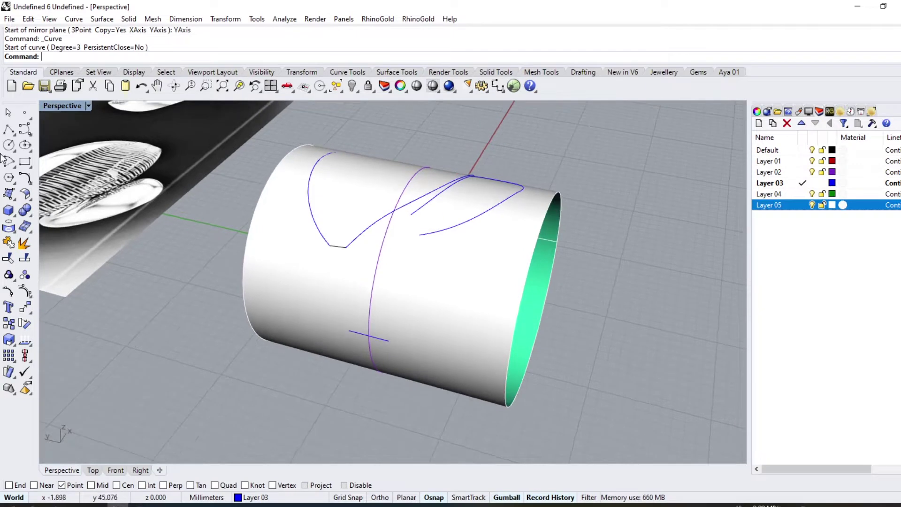
Draw an interpolated curve on the cylinder along the leaf outline and rebuild it smoother
{"action": "left_click", "coordinate": [58, 135]}
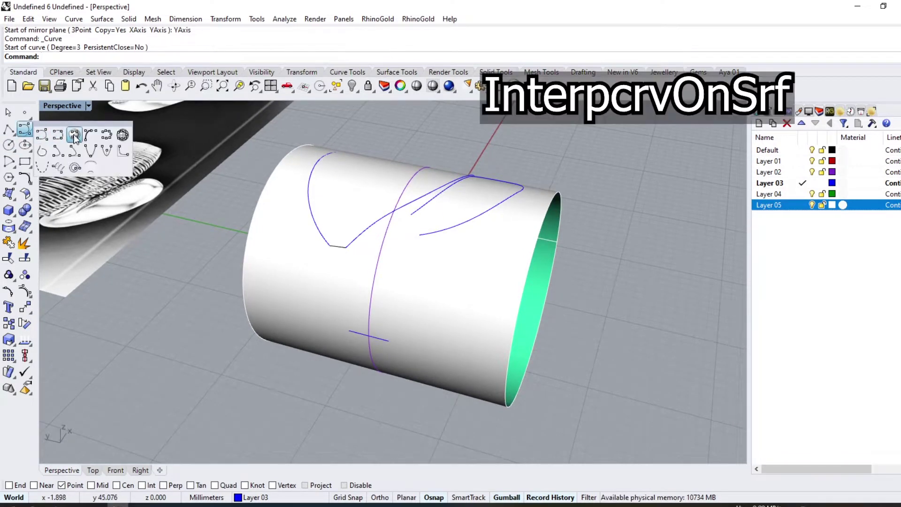
{"action": "left_click", "coordinate": [413, 249]}
{"action": "left_click", "coordinate": [420, 235]}
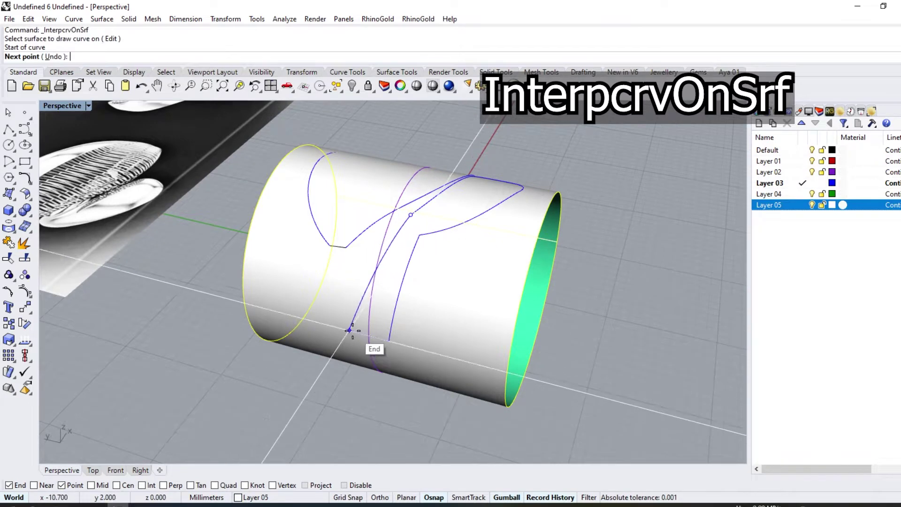
{"action": "left_click", "coordinate": [389, 340]}
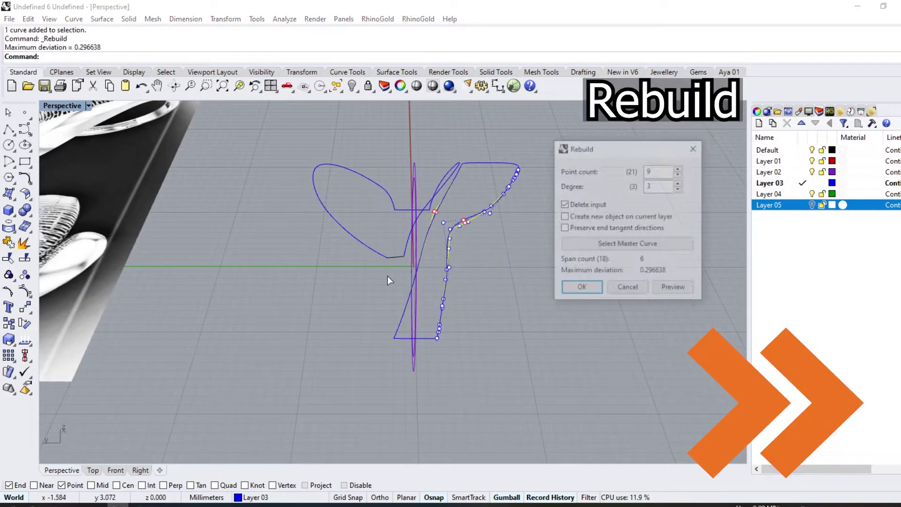
{"action": "left_click", "coordinate": [92, 470]}
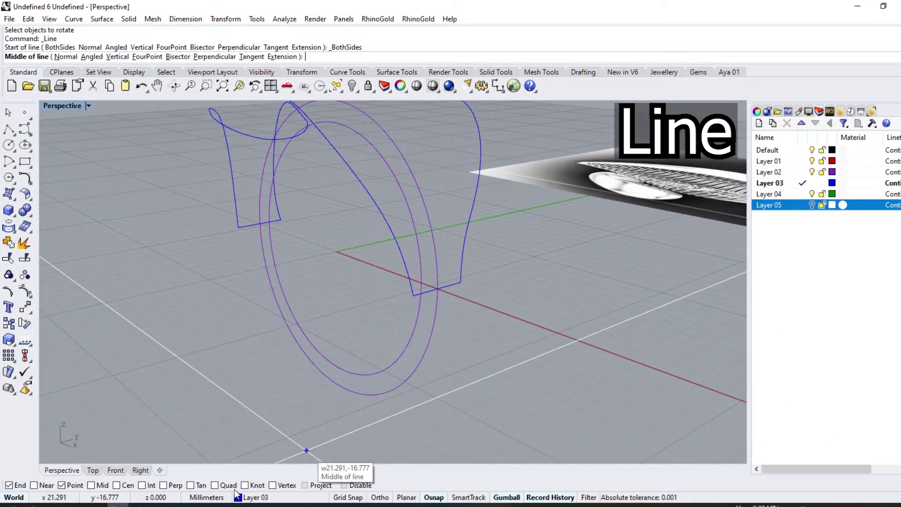
Finish the two-sided line from the circle's quadrant point with Quad snap enabled
{"action": "left_click", "coordinate": [215, 484]}
{"action": "left_click", "coordinate": [340, 385]}
{"action": "type", "text": "1.5"}
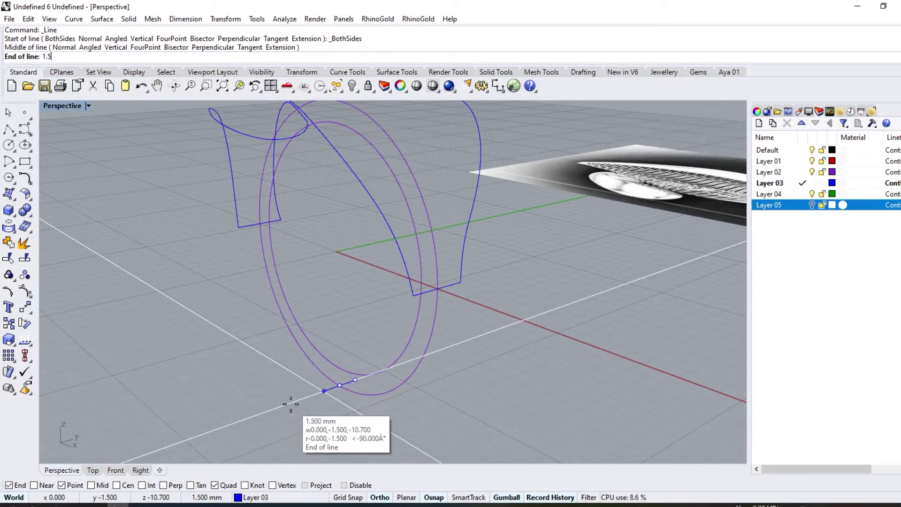
{"action": "key", "text": "Return"}
{"action": "right_click_drag", "start_coordinate": [300, 397], "coordinate": [345, 346]}
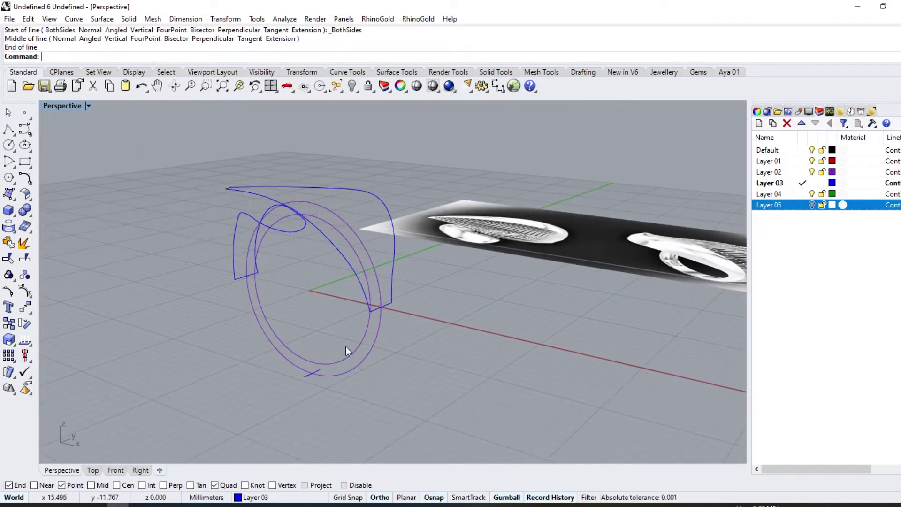
Draw the first arc bridging the lower leaf-curve ends
{"action": "left_click", "coordinate": [21, 170]}
{"action": "left_click", "coordinate": [370, 311]}
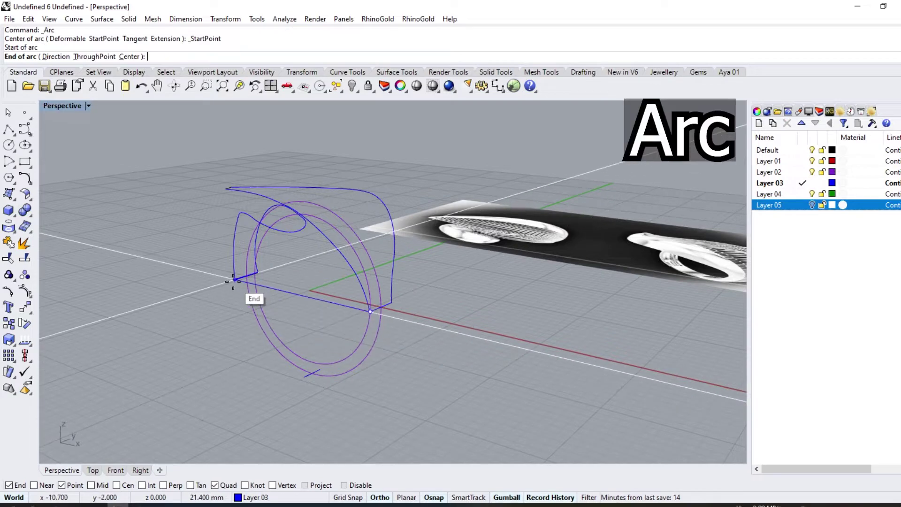
{"action": "left_click", "coordinate": [235, 280]}
{"action": "left_click", "coordinate": [311, 384]}
{"action": "key", "text": "Return"}
Draw the second bridging arc on the other side and check both in the Right view
{"action": "right_click_drag", "start_coordinate": [312, 389], "coordinate": [443, 308]}
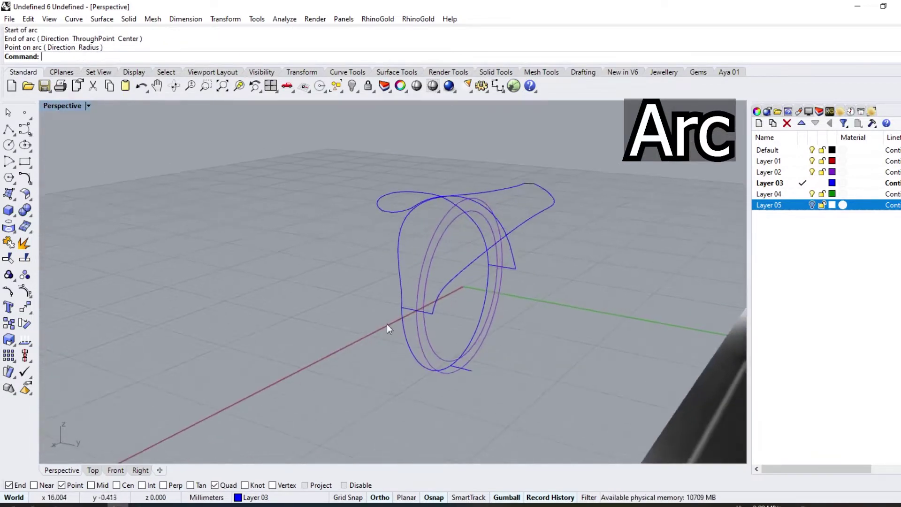
{"action": "left_click", "coordinate": [443, 308]}
{"action": "left_click", "coordinate": [560, 246]}
{"action": "left_click", "coordinate": [499, 389]}
{"action": "right_click_drag", "start_coordinate": [500, 389], "coordinate": [221, 467]}
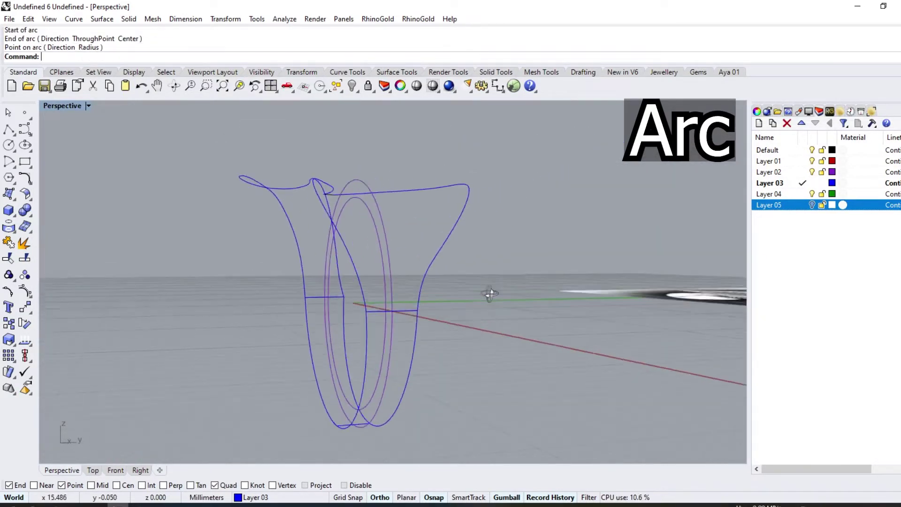
{"action": "left_click", "coordinate": [141, 469]}
{"action": "scroll", "coordinate": [422, 296], "scroll_direction": "up", "scroll_amount": 5}
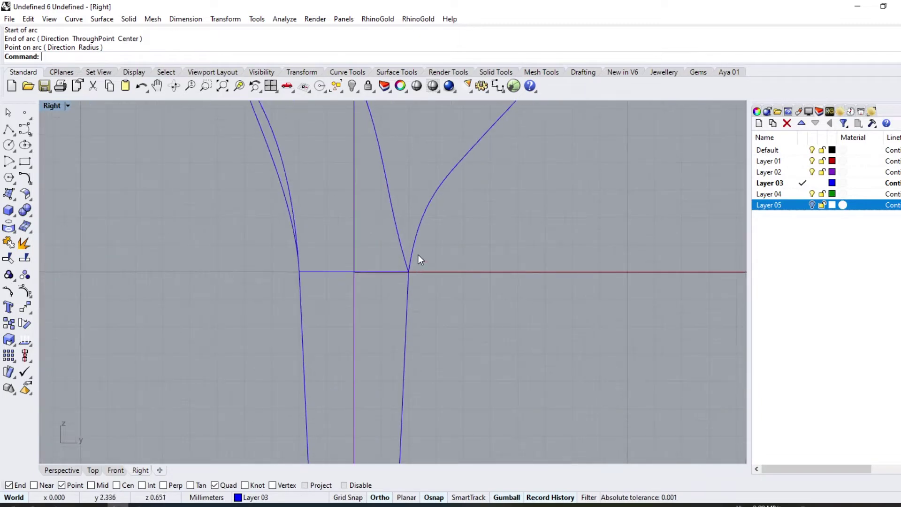
{"action": "scroll", "coordinate": [321, 273], "scroll_direction": "up", "scroll_amount": 5}
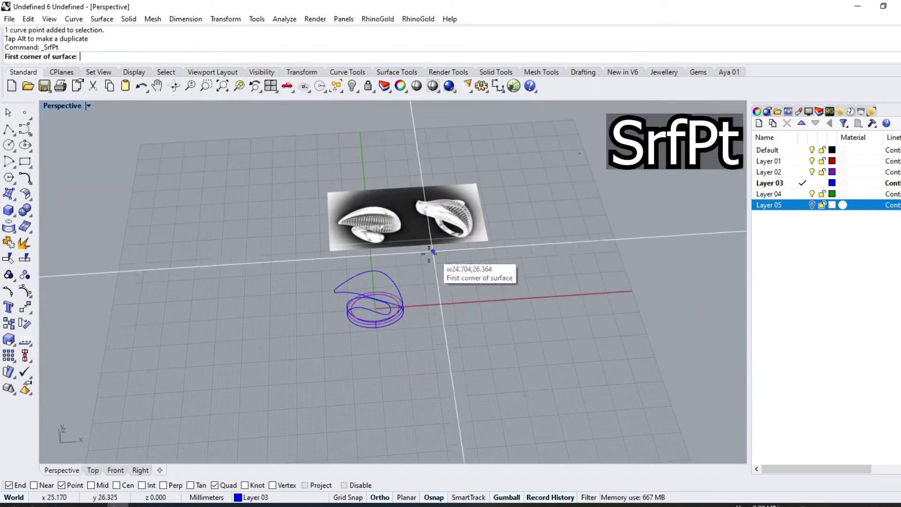
Create a four-corner cutting plane across the side profile curves
{"action": "left_click", "coordinate": [425, 256]}
{"action": "left_click", "coordinate": [319, 263]}
{"action": "left_click", "coordinate": [316, 332]}
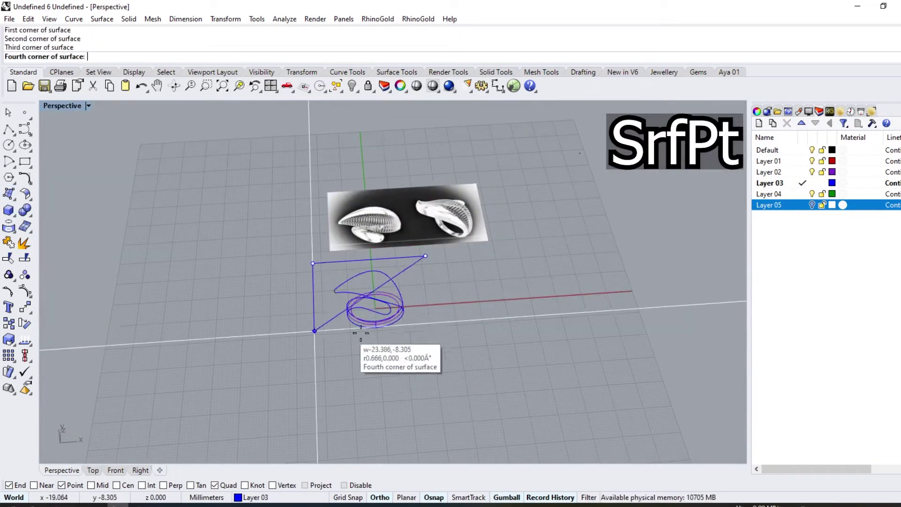
{"action": "left_click", "coordinate": [405, 295]}
{"action": "mouse_move", "coordinate": [404, 294]}
{"action": "right_mouse_down"}
{"action": "mouse_move", "coordinate": [328, 238]}
{"action": "mouse_move", "coordinate": [360, 242]}
{"action": "right_mouse_up"}
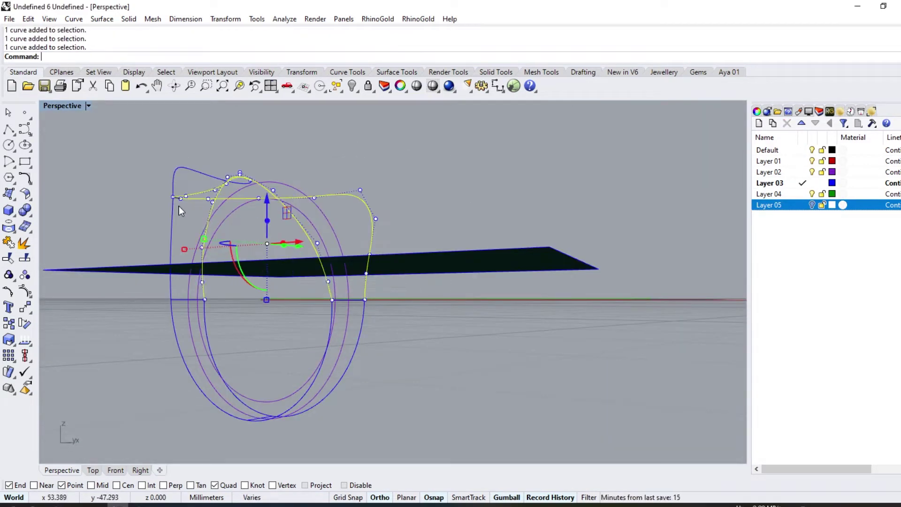
Split the curves with the plane, then delete the plane
{"action": "left_click", "coordinate": [8, 244]}
{"action": "left_click", "coordinate": [111, 273]}
{"action": "key", "text": "Return"}
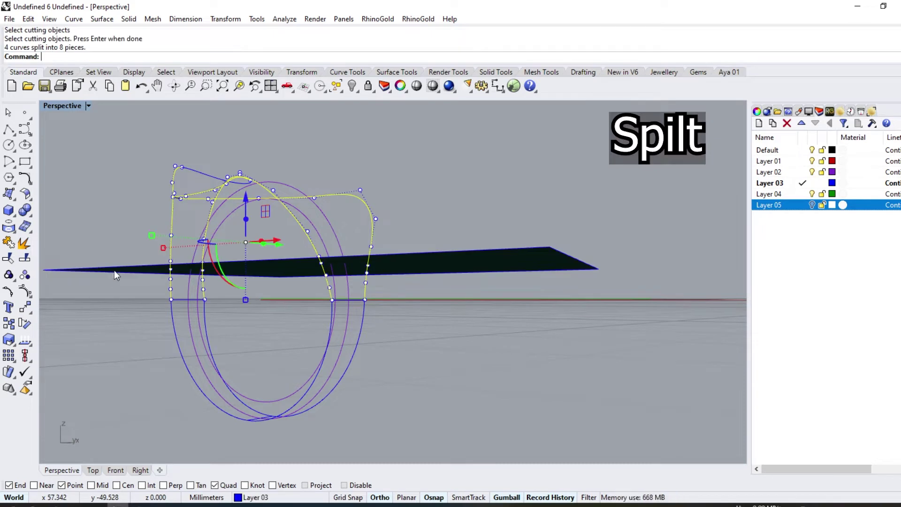
{"action": "left_click", "coordinate": [275, 259]}
{"action": "key", "text": "Delete"}
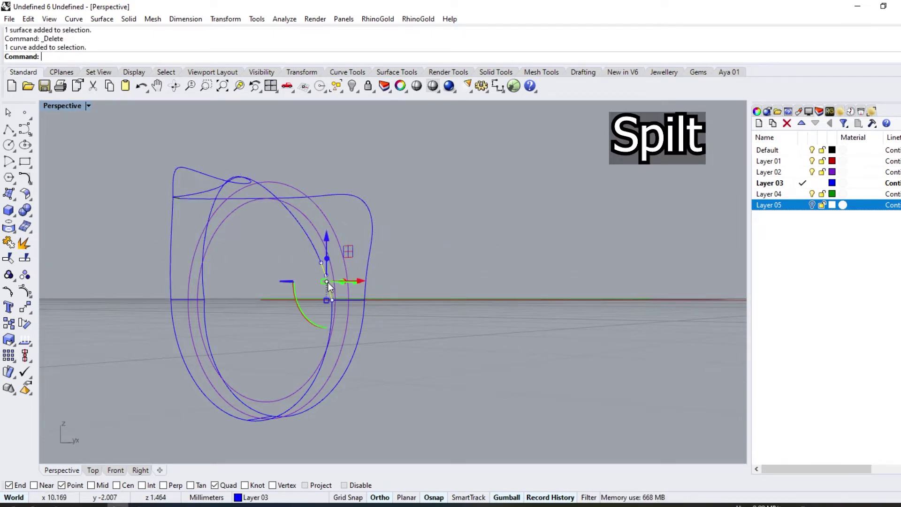
Rebuild the two lower curve pieces with a point count of 11
{"action": "left_click", "coordinate": [330, 311], "text": "shift"}
{"action": "left_click", "coordinate": [364, 283], "text": "shift"}
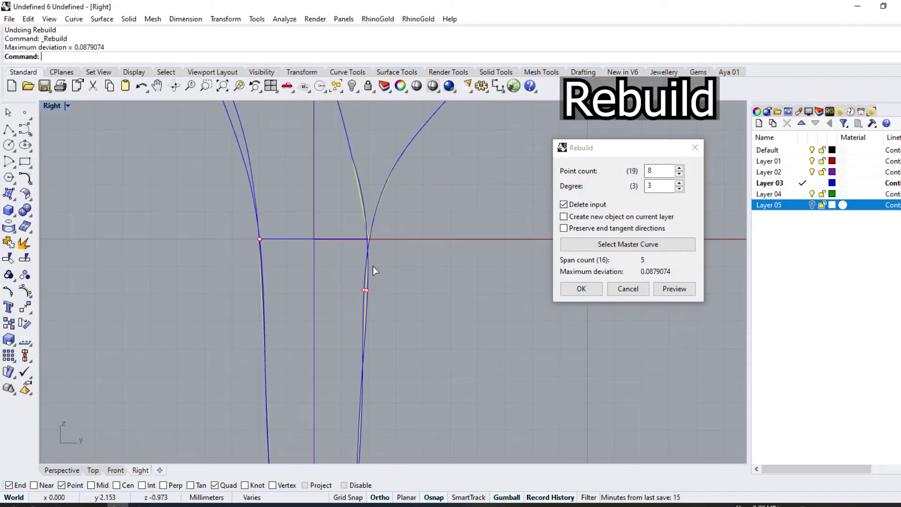
{"action": "triple_click", "coordinate": [679, 167]}
{"action": "key", "text": "Return"}
{"action": "scroll", "coordinate": [398, 224], "scroll_direction": "down", "scroll_amount": 3}
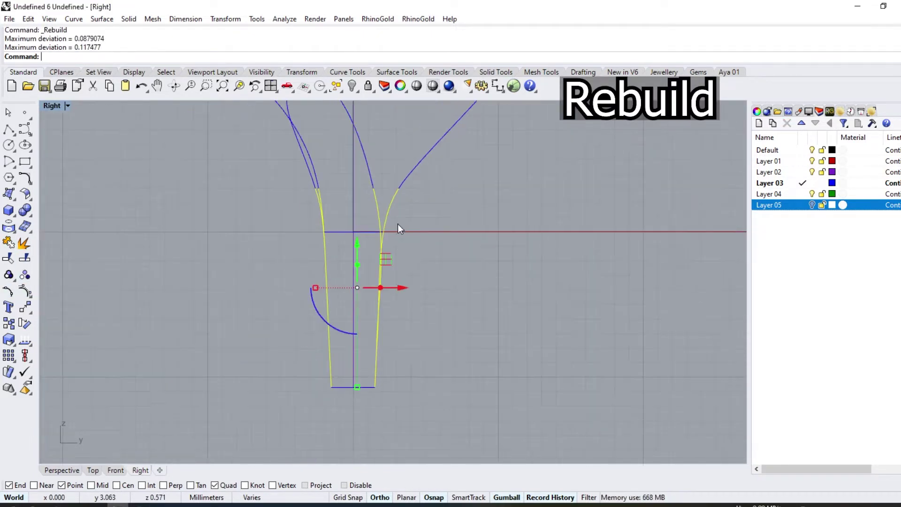
{"action": "scroll", "coordinate": [384, 268], "scroll_direction": "up", "scroll_amount": 5}
Show control points and nudge one to reshape the side profile
{"action": "left_click", "coordinate": [24, 291]}
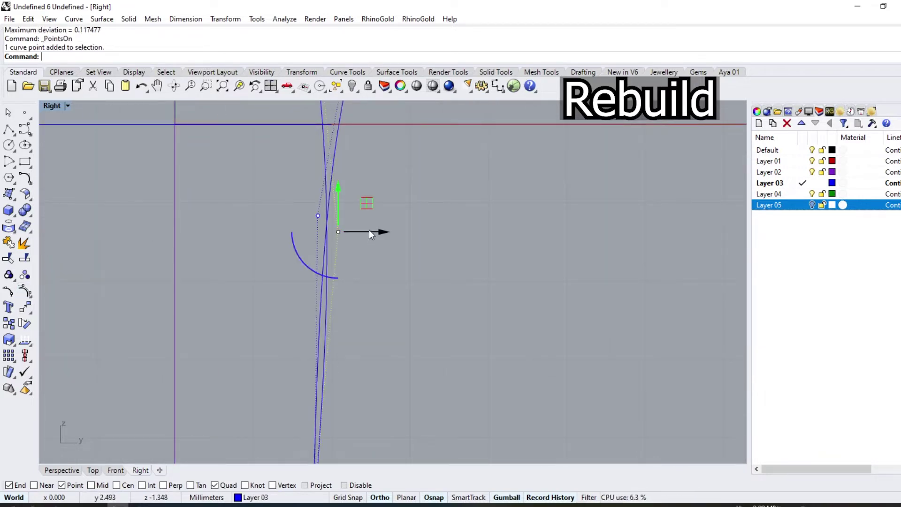
{"action": "left_click_drag", "start_coordinate": [371, 234], "coordinate": [358, 230]}
{"action": "scroll", "coordinate": [344, 253], "scroll_direction": "down", "scroll_amount": 3}
{"action": "scroll", "coordinate": [421, 281], "scroll_direction": "down", "scroll_amount": 2}
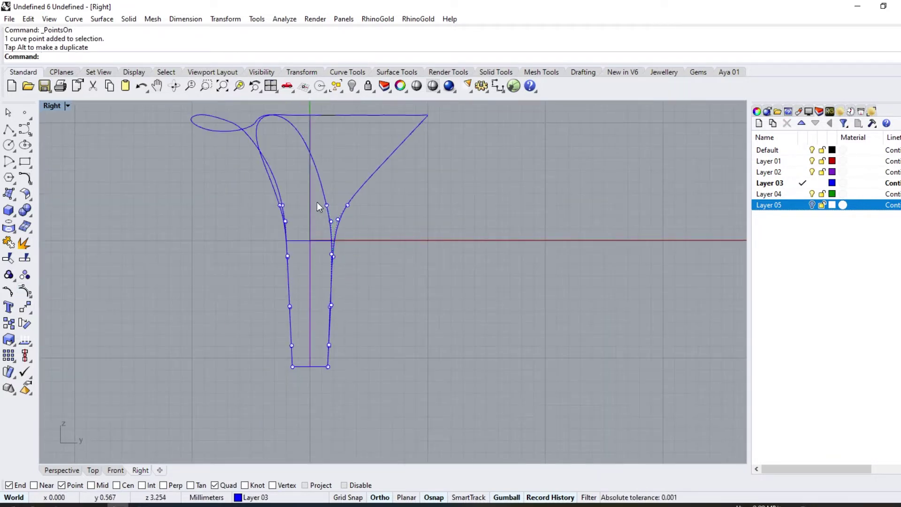
{"action": "left_click", "coordinate": [55, 471]}
{"action": "right_click_drag", "start_coordinate": [396, 287], "coordinate": [244, 302]}
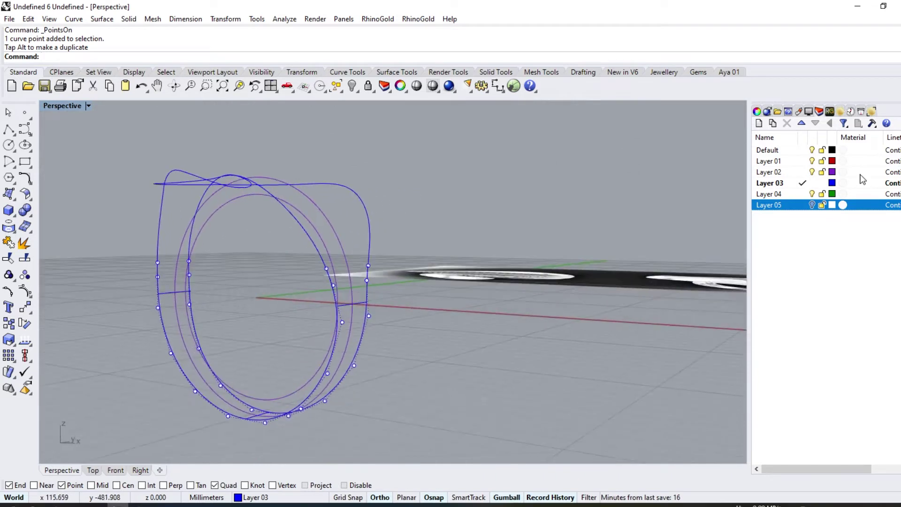
Turn Layer 05 back on to show the guide cylinder and select both leaf curves
{"action": "left_click", "coordinate": [812, 205]}
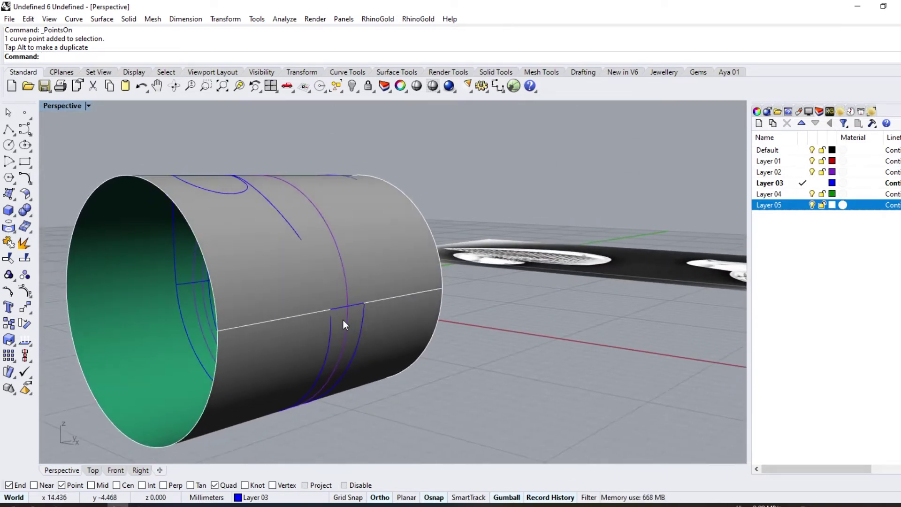
{"action": "left_click", "coordinate": [339, 322]}
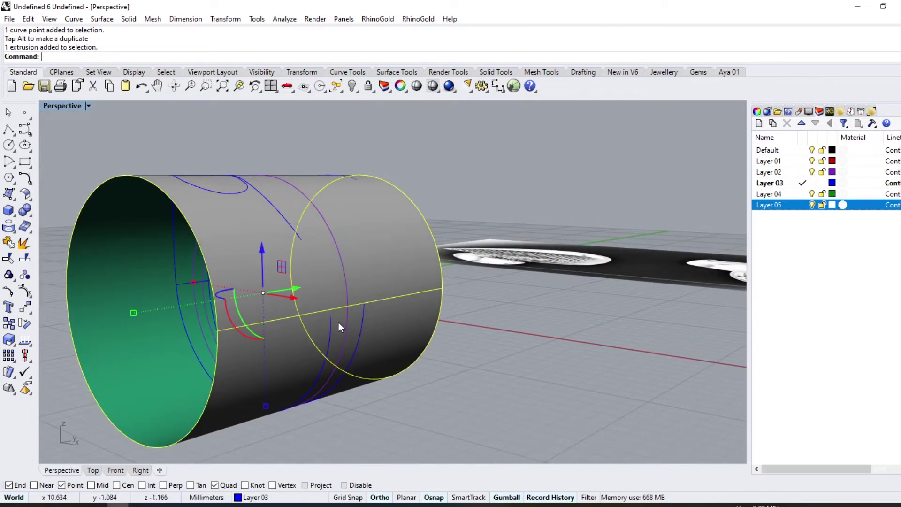
{"action": "left_click", "coordinate": [303, 245], "text": "shift"}
{"action": "left_click", "coordinate": [328, 273]}
{"action": "right_click_drag", "start_coordinate": [328, 274], "coordinate": [418, 246]}
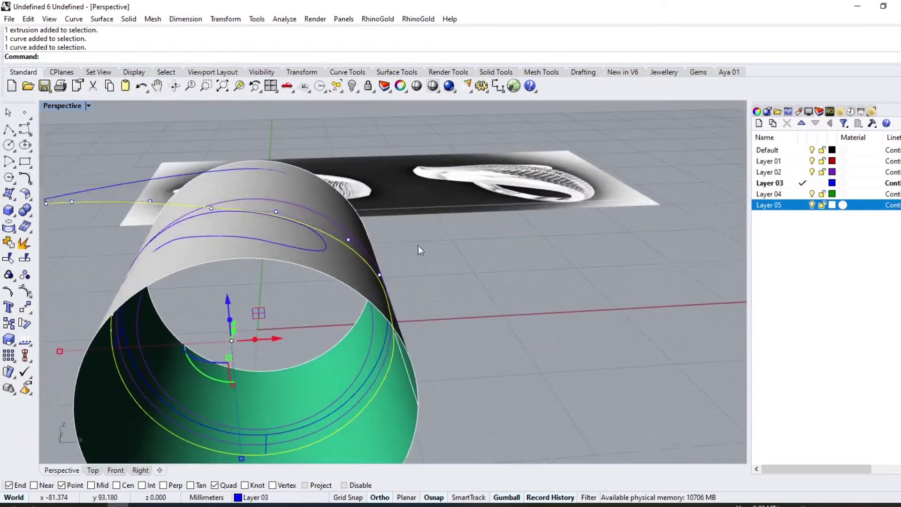
{"action": "right_click_drag", "start_coordinate": [216, 210], "coordinate": [258, 226]}
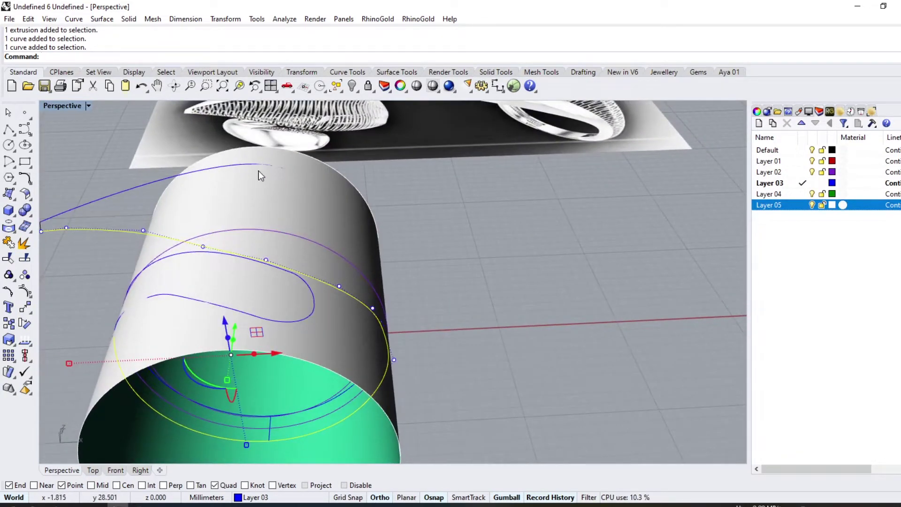
{"action": "right_click_drag", "start_coordinate": [262, 174], "coordinate": [334, 210]}
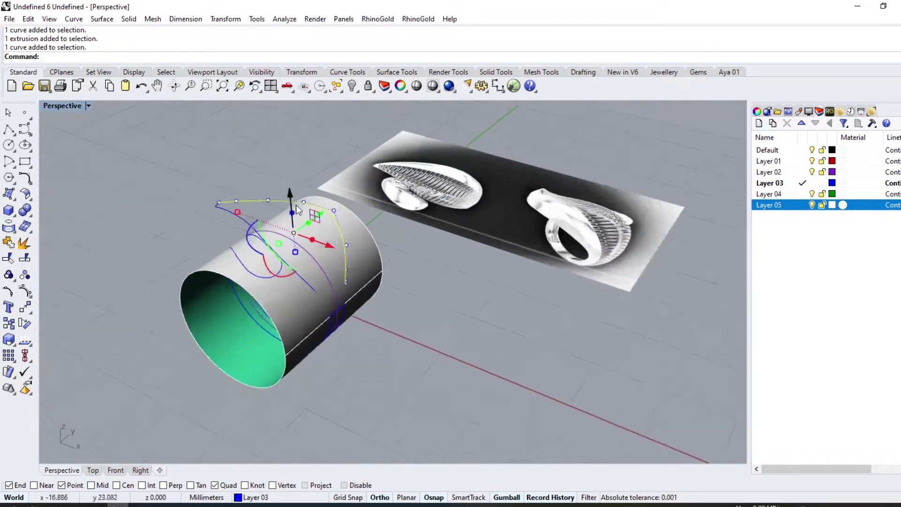
{"action": "scroll", "coordinate": [333, 211], "scroll_direction": "up", "scroll_amount": 2}
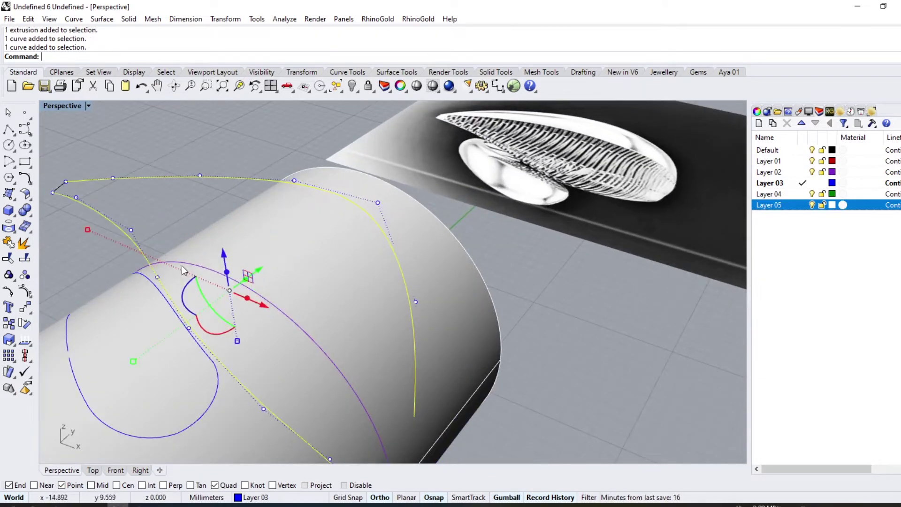
{"action": "mouse_move", "coordinate": [181, 266]}
{"action": "right_mouse_down"}
{"action": "mouse_move", "coordinate": [185, 211]}
{"action": "mouse_move", "coordinate": [249, 221]}
{"action": "right_mouse_up"}
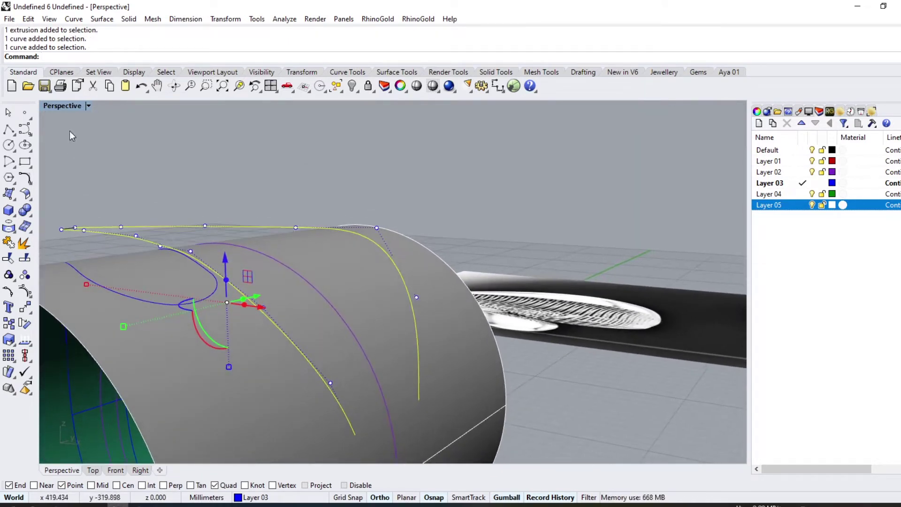
Draw a line from a Near point on the upper yellow curve to the lower curve's Quad
{"action": "left_click", "coordinate": [13, 136]}
{"action": "right_click_drag", "start_coordinate": [226, 281], "coordinate": [277, 193]}
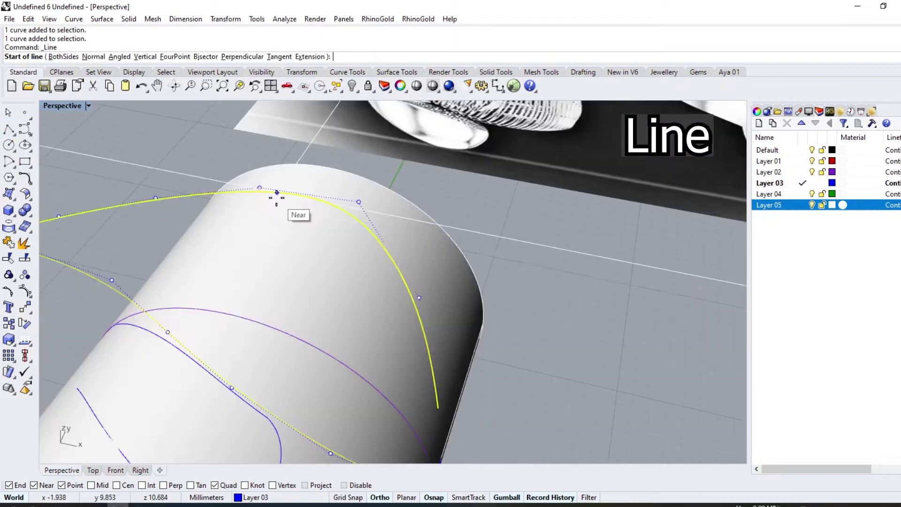
{"action": "left_click", "coordinate": [277, 193]}
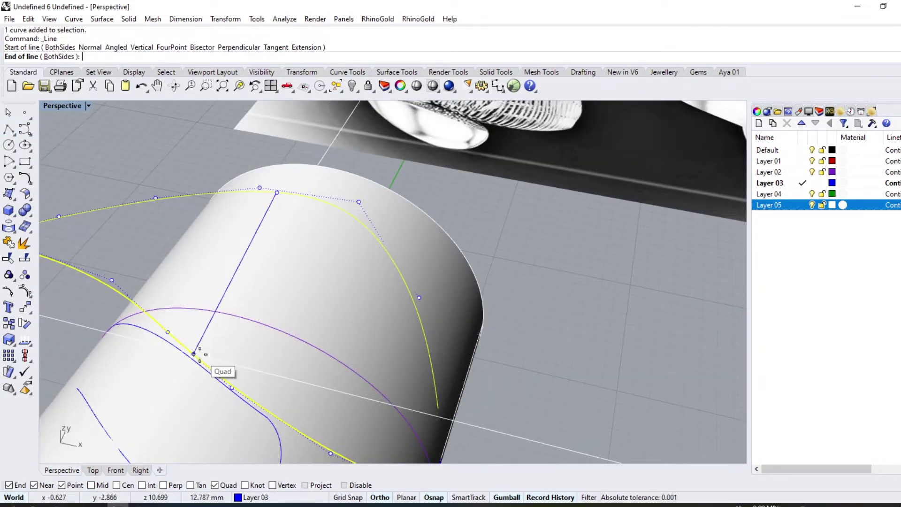
{"action": "left_click", "coordinate": [200, 354]}
{"action": "right_click_drag", "start_coordinate": [199, 354], "coordinate": [211, 267]}
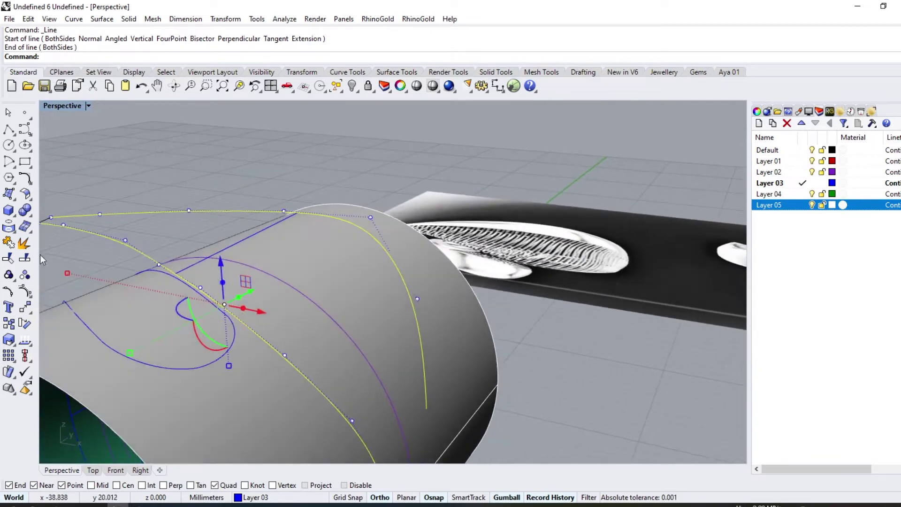
Split the leaf curves with the new line and delete the unwanted piece
{"action": "left_click", "coordinate": [24, 244]}
{"action": "left_click", "coordinate": [260, 230]}
{"action": "key", "text": "Return"}
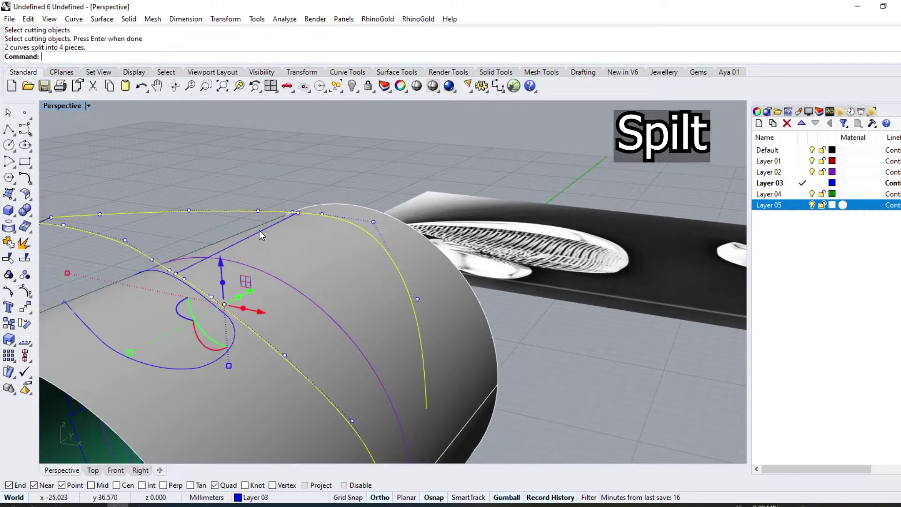
{"action": "left_click", "coordinate": [246, 216]}
{"action": "key", "text": "Delete"}
{"action": "right_click_drag", "start_coordinate": [260, 244], "coordinate": [235, 332]}
Pull all the curves, excluding the cylinder, onto the guide cylinder surface
{"action": "key", "text": "ctrl+a"}
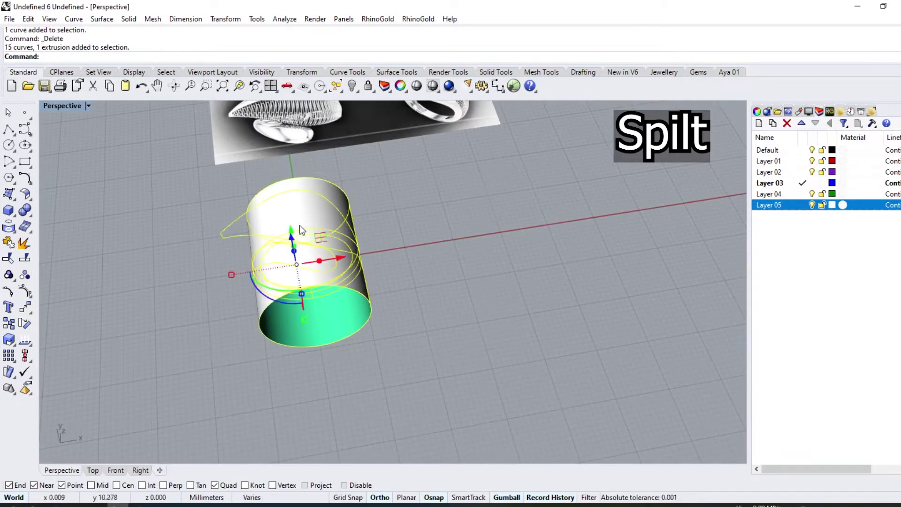
{"action": "scroll", "coordinate": [299, 224], "scroll_direction": "up", "scroll_amount": 3}
{"action": "right_click_drag", "start_coordinate": [165, 188], "coordinate": [205, 252]}
{"action": "left_click", "coordinate": [381, 392], "text": "ctrl"}
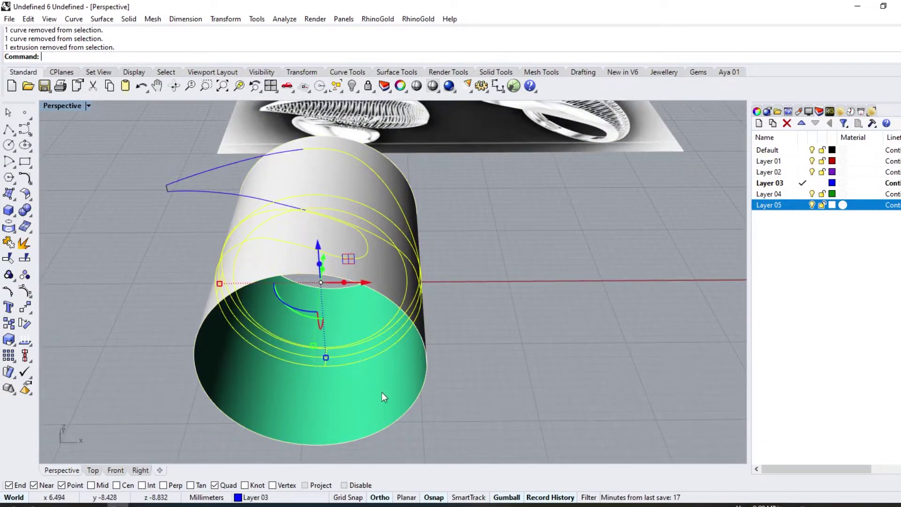
{"action": "right_click_drag", "start_coordinate": [381, 392], "coordinate": [42, 201]}
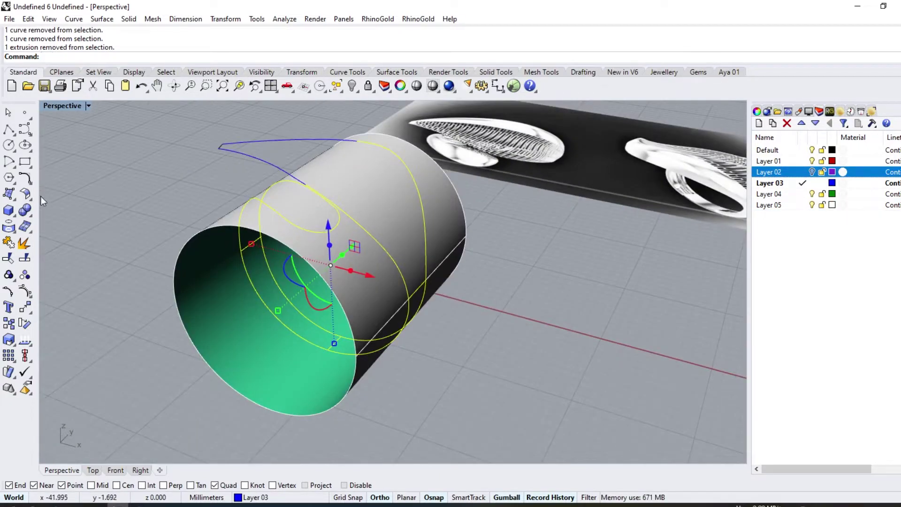
{"action": "left_click", "coordinate": [14, 233]}
{"action": "left_click", "coordinate": [45, 242]}
{"action": "left_click", "coordinate": [305, 230]}
{"action": "key", "text": "Return"}
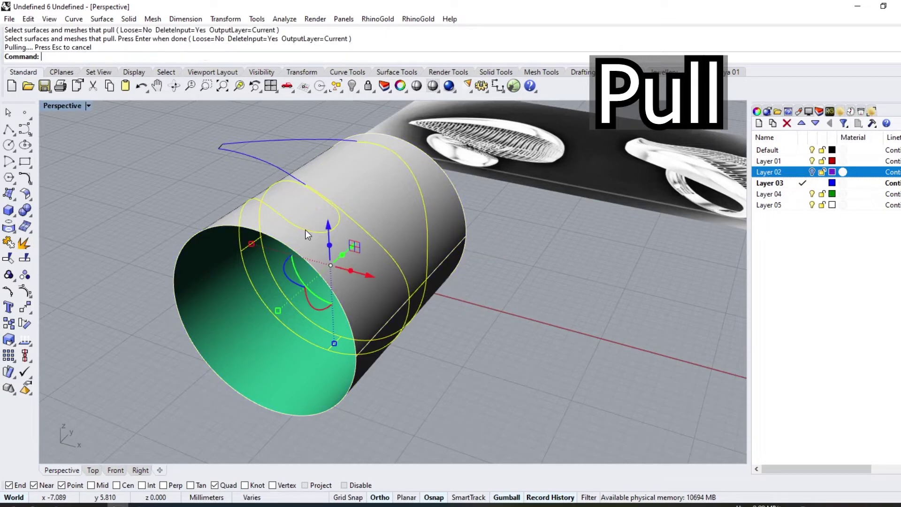
{"action": "right_click_drag", "start_coordinate": [305, 230], "coordinate": [186, 359]}
Check the result in Front view, then turn off Layer 05 to hide the cylinder
{"action": "left_click", "coordinate": [117, 469]}
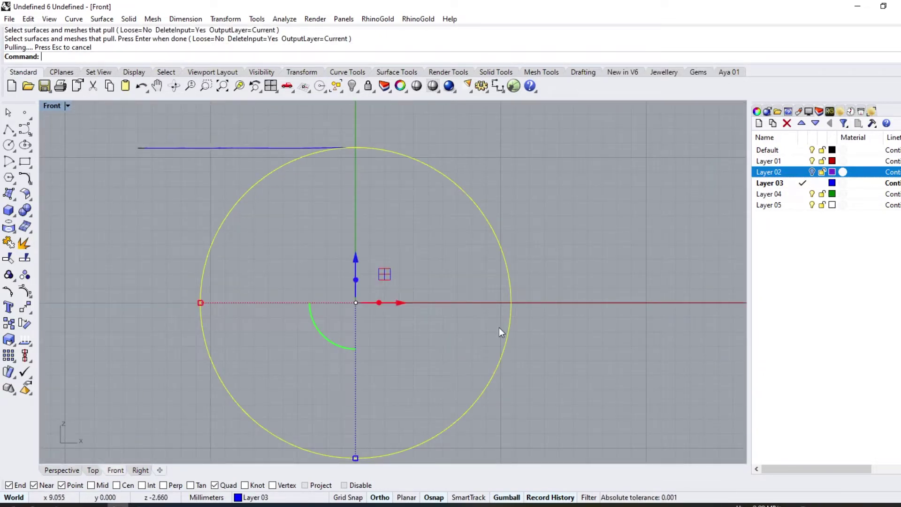
{"action": "left_click", "coordinate": [64, 470]}
{"action": "left_click", "coordinate": [798, 205]}
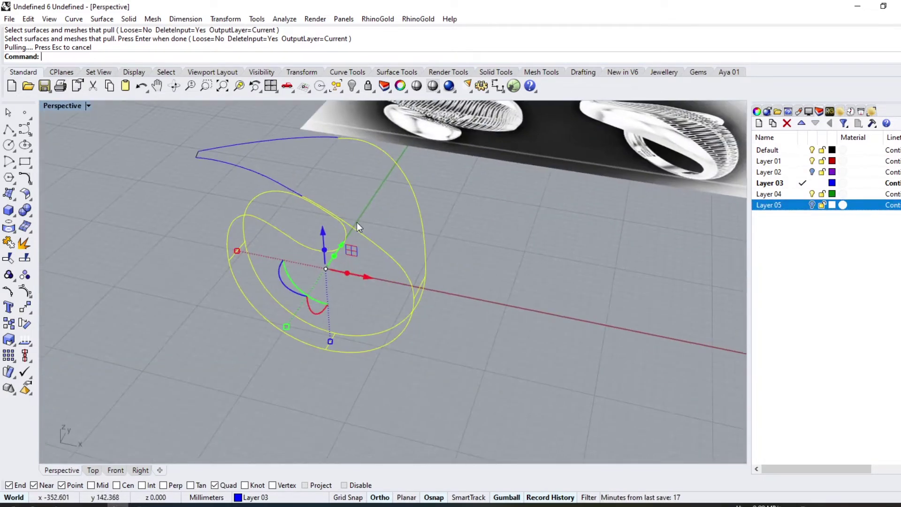
{"action": "scroll", "coordinate": [357, 221], "scroll_direction": "up", "scroll_amount": 5}
{"action": "scroll", "coordinate": [339, 193], "scroll_direction": "up", "scroll_amount": 3}
{"action": "scroll", "coordinate": [352, 209], "scroll_direction": "down", "scroll_amount": 5}
{"action": "scroll", "coordinate": [331, 184], "scroll_direction": "up", "scroll_amount": 4}
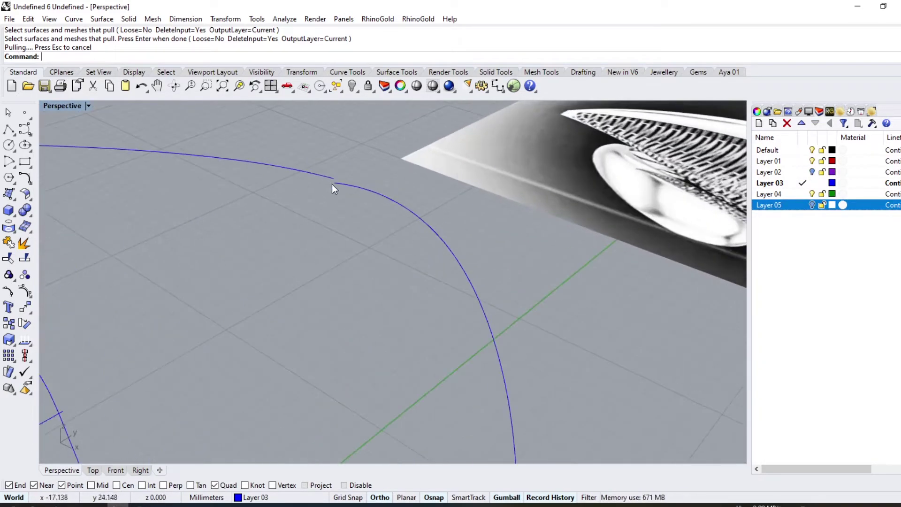
{"action": "left_click", "coordinate": [331, 187]}
{"action": "scroll", "coordinate": [333, 187], "scroll_direction": "up", "scroll_amount": 2}
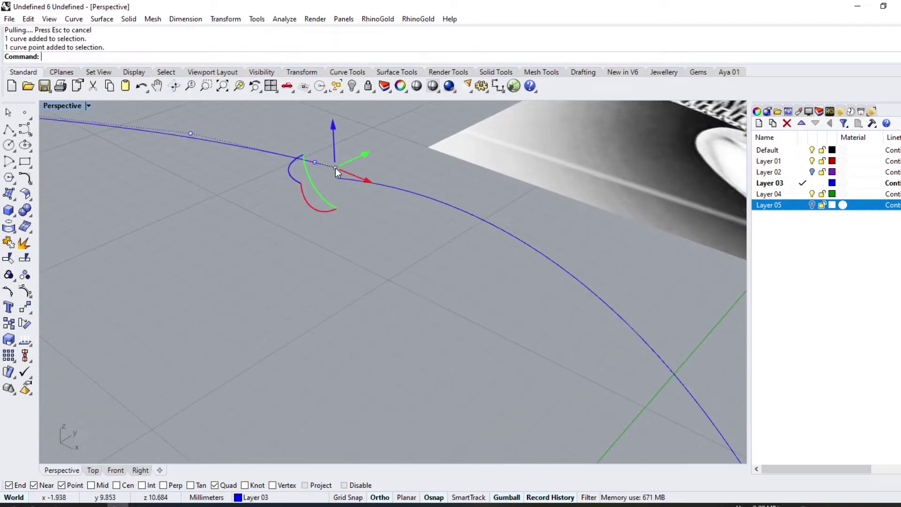
Join the first two split leaf curve pieces into one curve
{"action": "key", "text": "Escape"}
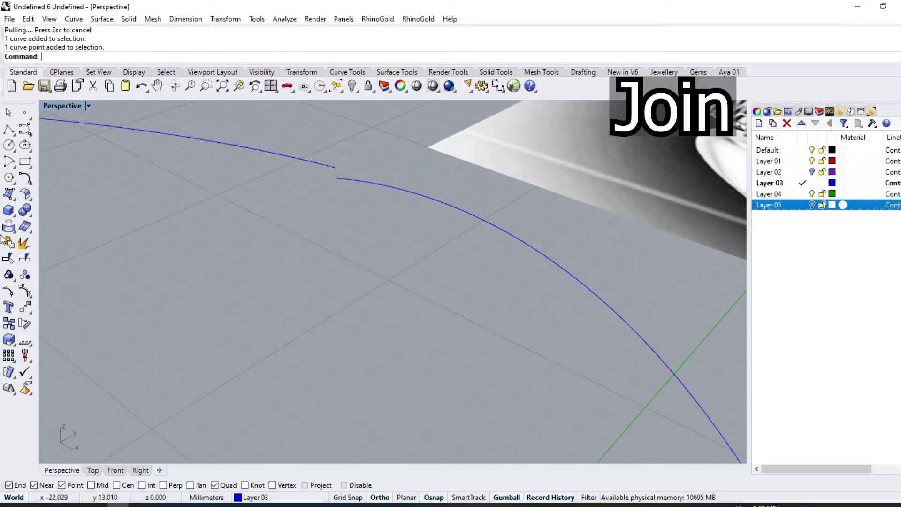
{"action": "left_click", "coordinate": [9, 242]}
{"action": "left_click", "coordinate": [380, 183]}
{"action": "left_click", "coordinate": [333, 165]}
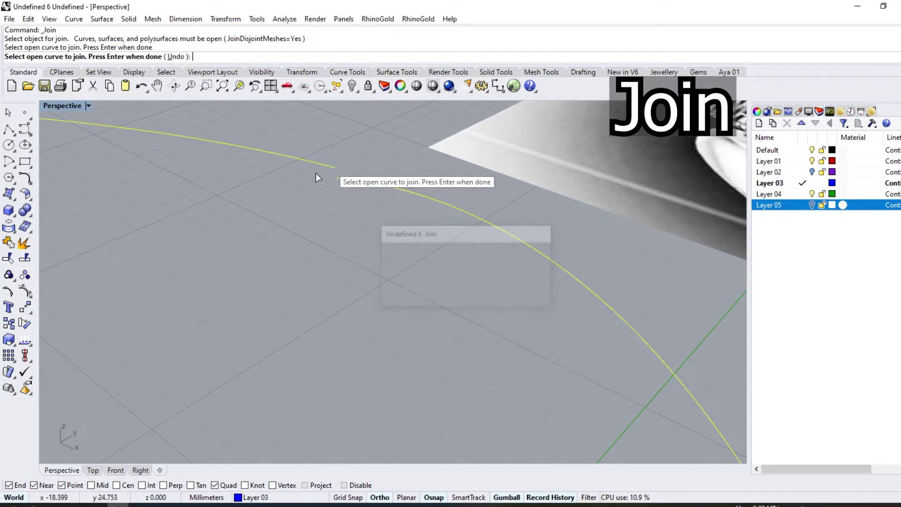
{"action": "key", "text": "Return"}
Delete the stray control point and join the remaining piece into one open curve
{"action": "mouse_move", "coordinate": [311, 180]}
{"action": "right_mouse_down"}
{"action": "mouse_move", "coordinate": [372, 187]}
{"action": "mouse_move", "coordinate": [421, 176]}
{"action": "mouse_move", "coordinate": [354, 190]}
{"action": "mouse_move", "coordinate": [408, 170]}
{"action": "mouse_move", "coordinate": [300, 274]}
{"action": "right_mouse_up"}
{"action": "left_click", "coordinate": [368, 186]}
{"action": "key", "text": "Delete"}
{"action": "left_click", "coordinate": [8, 242]}
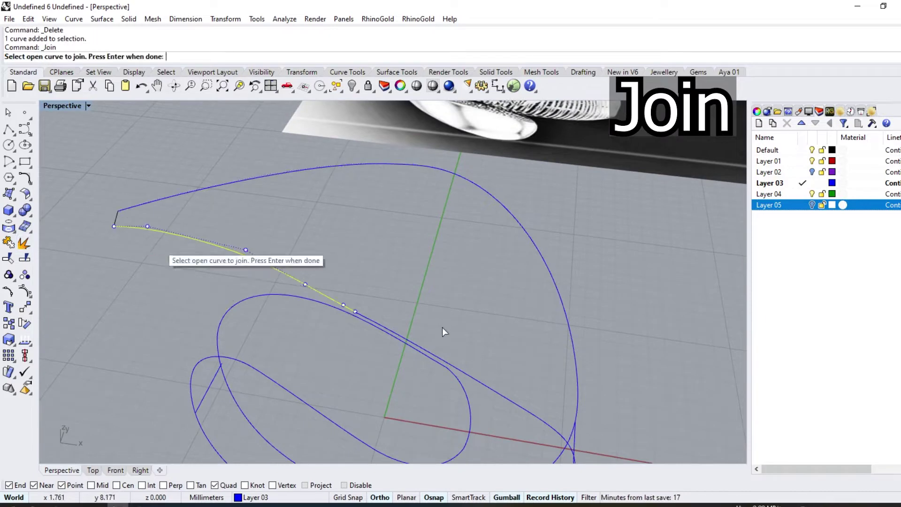
{"action": "right_click_drag", "start_coordinate": [442, 327], "coordinate": [388, 328]}
{"action": "left_click", "coordinate": [388, 328]}
{"action": "key", "text": "Return"}
{"action": "left_click", "coordinate": [342, 307]}
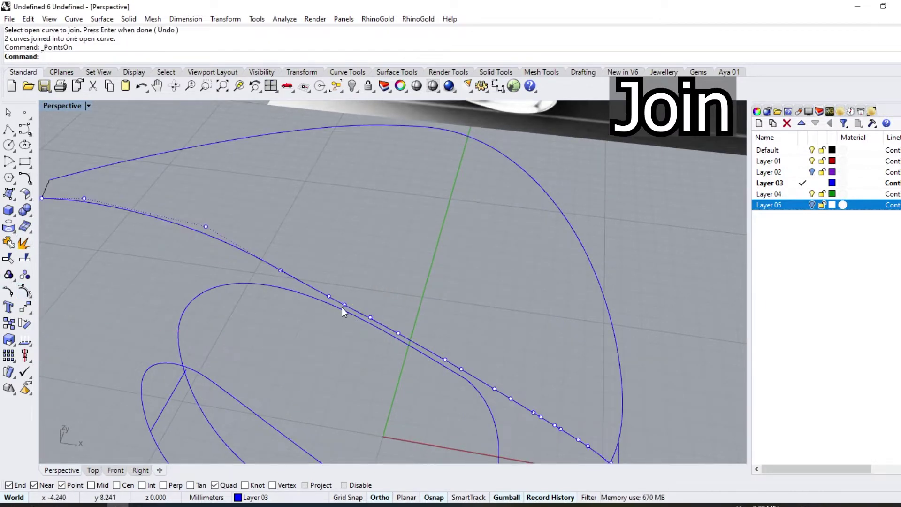
{"action": "right_click_drag", "start_coordinate": [342, 307], "coordinate": [469, 263]}
{"action": "left_click", "coordinate": [813, 175]}
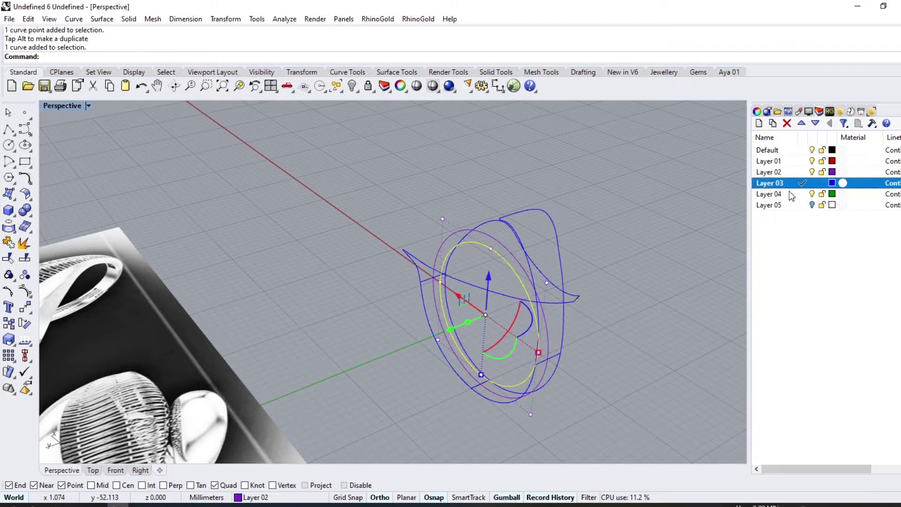
Extrude the ring circle both sides as an open, non-solid tube at default distance
{"action": "left_click", "coordinate": [14, 216]}
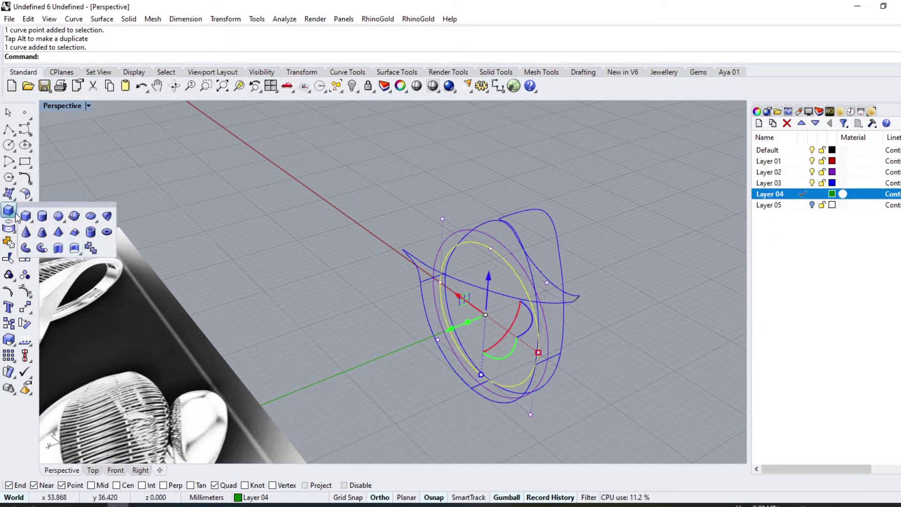
{"action": "left_click", "coordinate": [60, 249]}
{"action": "left_click", "coordinate": [195, 56]}
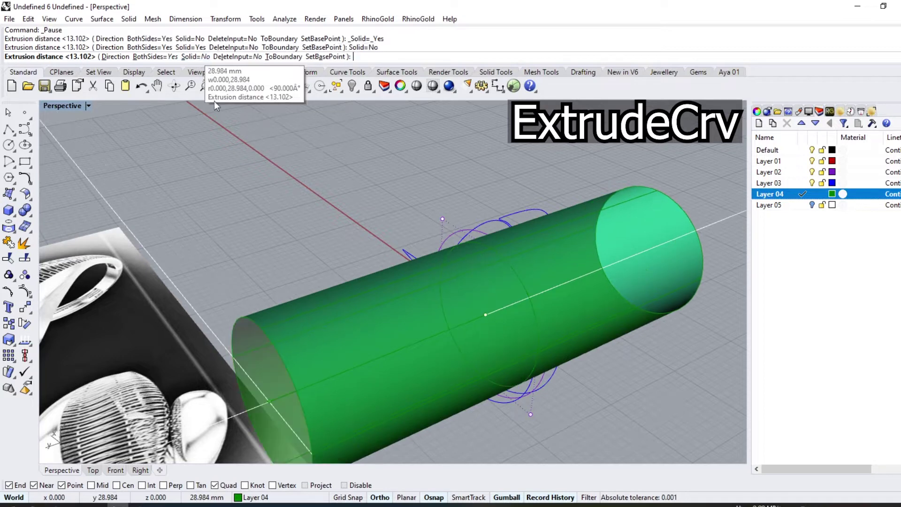
{"action": "key", "text": "Return"}
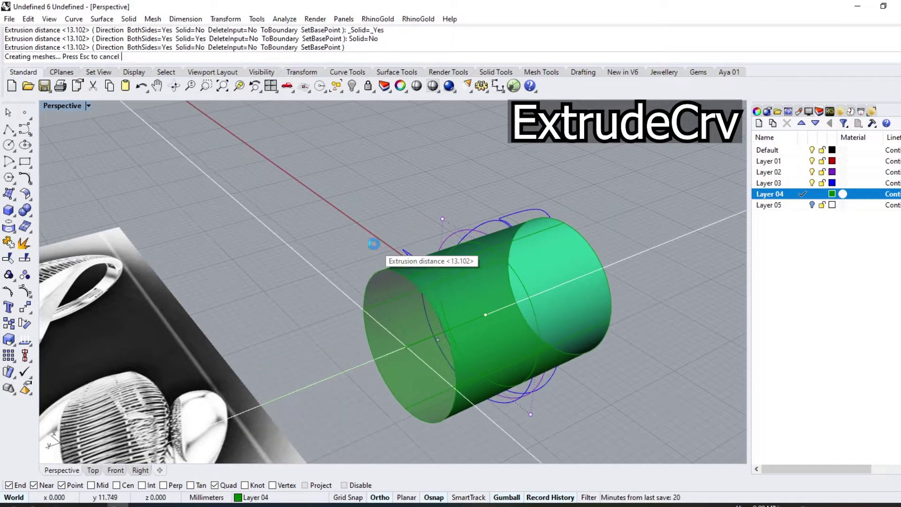
{"action": "mouse_move", "coordinate": [524, 224]}
{"action": "right_mouse_down"}
{"action": "mouse_move", "coordinate": [536, 207]}
{"action": "mouse_move", "coordinate": [457, 252]}
{"action": "mouse_move", "coordinate": [423, 238]}
{"action": "right_mouse_up"}
Pull the upper and lower leaf curves onto the tube surface
{"action": "left_click", "coordinate": [426, 239]}
{"action": "left_click", "coordinate": [399, 167], "text": "shift"}
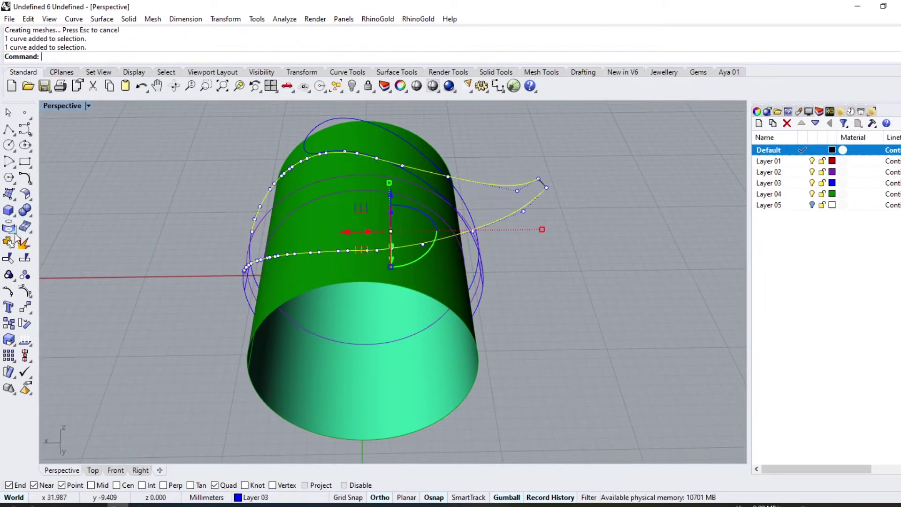
{"action": "left_click", "coordinate": [29, 237]}
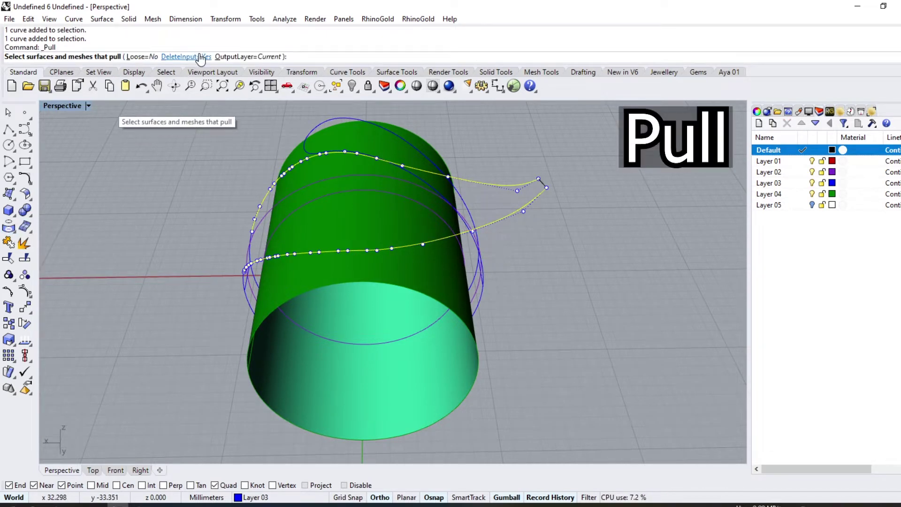
{"action": "left_click", "coordinate": [390, 270]}
{"action": "key", "text": "Return"}
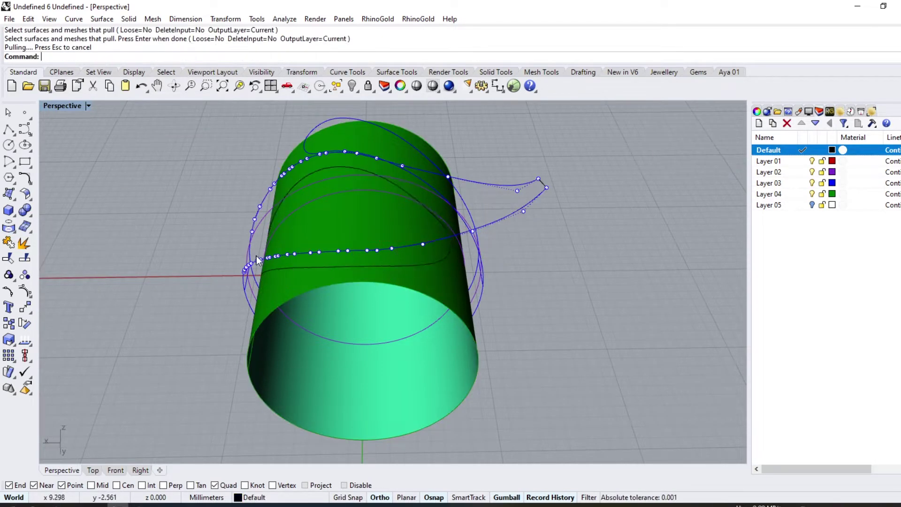
{"action": "mouse_move", "coordinate": [392, 267]}
{"action": "right_mouse_down"}
{"action": "mouse_move", "coordinate": [382, 221]}
{"action": "mouse_move", "coordinate": [289, 337]}
{"action": "right_mouse_up"}
{"action": "scroll", "coordinate": [296, 329], "scroll_direction": "up", "scroll_amount": 3}
Repeat the pull to project the remaining curves onto the tube
{"action": "right_click", "coordinate": [301, 317]}
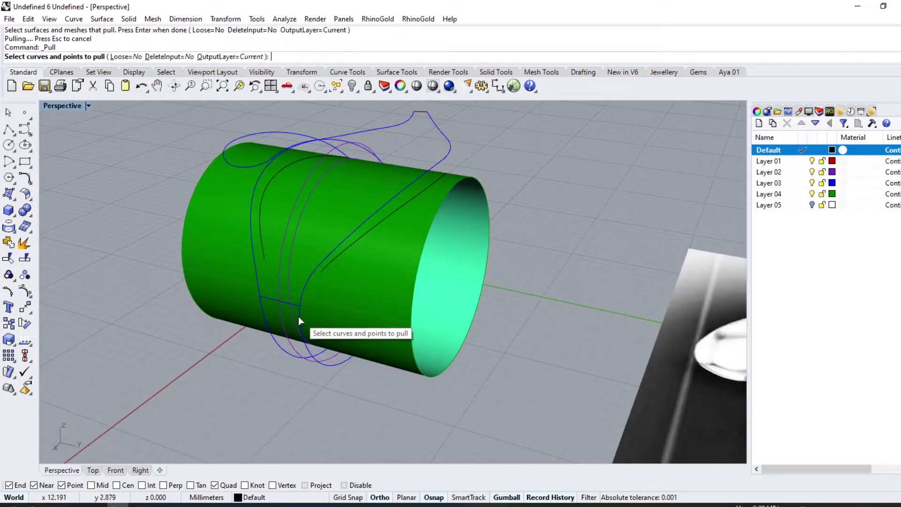
{"action": "key", "text": "Return"}
{"action": "left_click", "coordinate": [334, 294]}
{"action": "key", "text": "Return"}
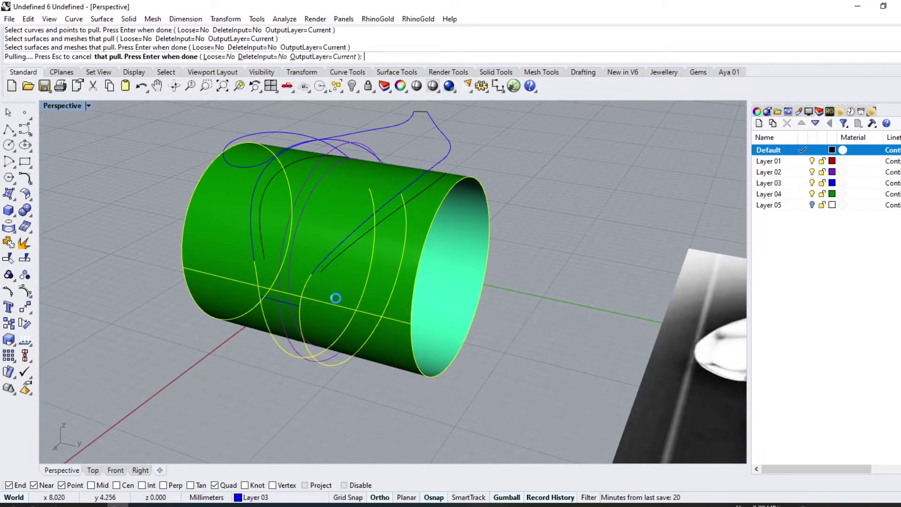
{"action": "mouse_move", "coordinate": [336, 298]}
{"action": "right_mouse_down"}
{"action": "mouse_move", "coordinate": [404, 233]}
{"action": "mouse_move", "coordinate": [372, 235]}
{"action": "mouse_move", "coordinate": [419, 237]}
{"action": "right_mouse_up"}
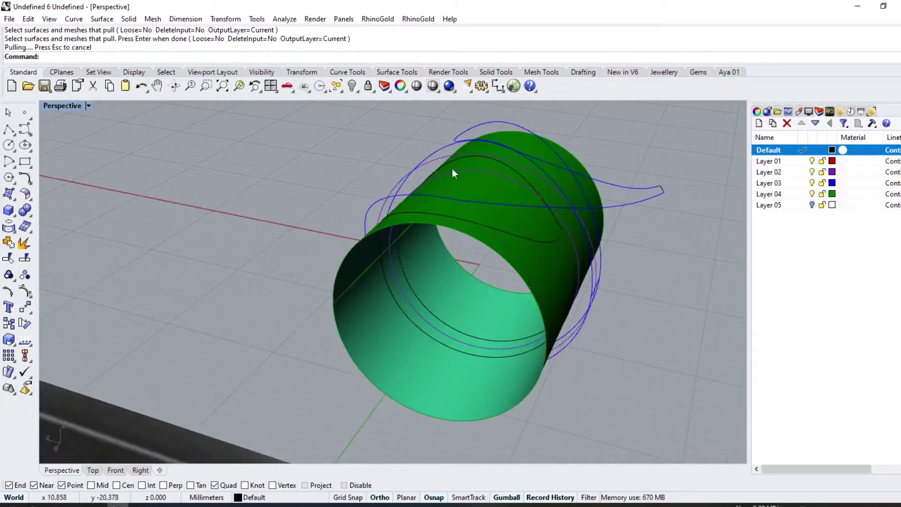
{"action": "left_click", "coordinate": [101, 18]}
Loft each pulled curve with its matching leaf curve, accepting default Loft Options, forming leaf top and side band
{"action": "left_click", "coordinate": [112, 207]}
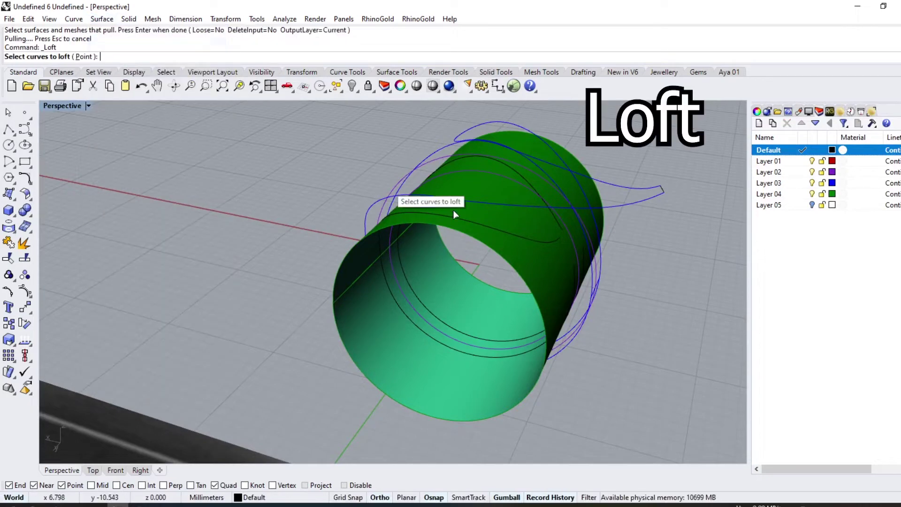
{"action": "left_click", "coordinate": [478, 224]}
{"action": "mouse_move", "coordinate": [287, 254]}
{"action": "right_mouse_down"}
{"action": "mouse_move", "coordinate": [384, 271]}
{"action": "mouse_move", "coordinate": [306, 273]}
{"action": "right_mouse_up"}
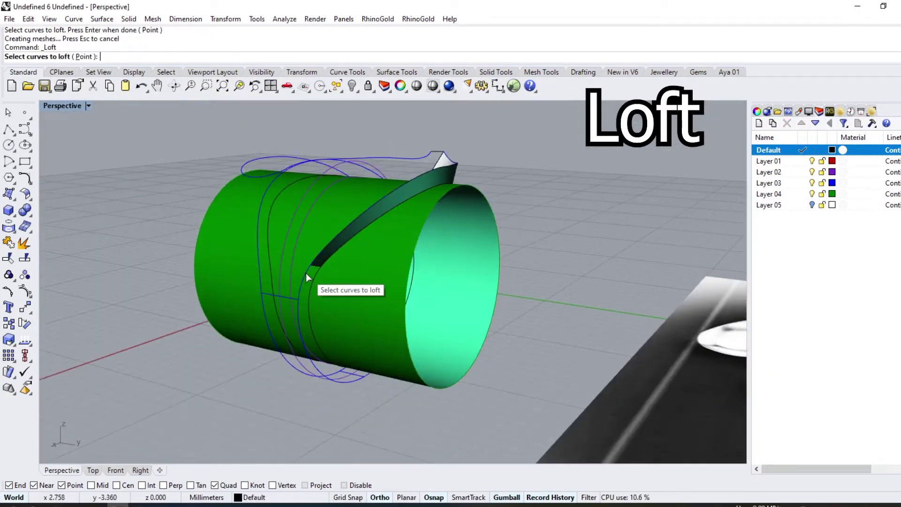
{"action": "key", "text": "Return"}
{"action": "left_click", "coordinate": [261, 274]}
{"action": "key", "text": "Return"}
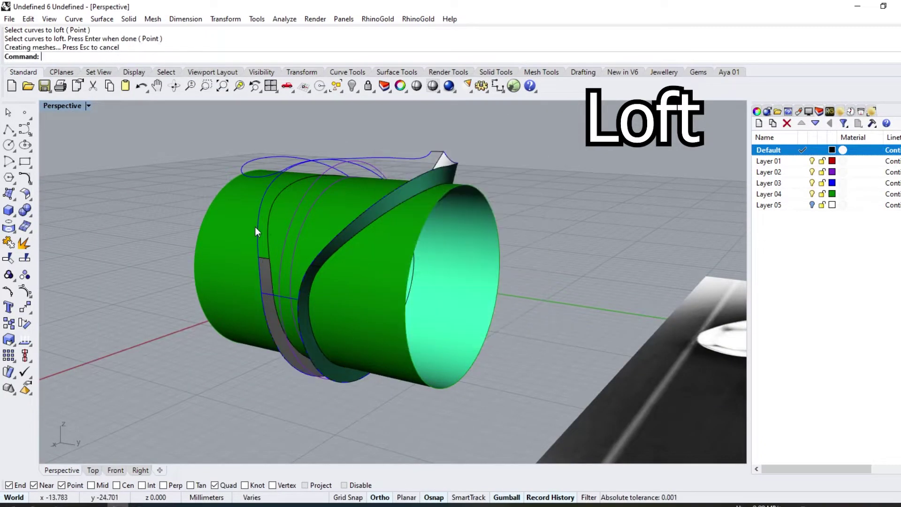
{"action": "left_click", "coordinate": [261, 218]}
{"action": "key", "text": "Return"}
{"action": "mouse_move", "coordinate": [256, 215]}
{"action": "right_mouse_down"}
{"action": "mouse_move", "coordinate": [175, 238]}
{"action": "mouse_move", "coordinate": [274, 175]}
{"action": "mouse_move", "coordinate": [332, 203]}
{"action": "right_mouse_up"}
{"action": "key", "text": "Return"}
{"action": "left_click", "coordinate": [341, 222]}
Show the top curve's control points and select one, checking it from side and perspective
{"action": "key", "text": "F10"}
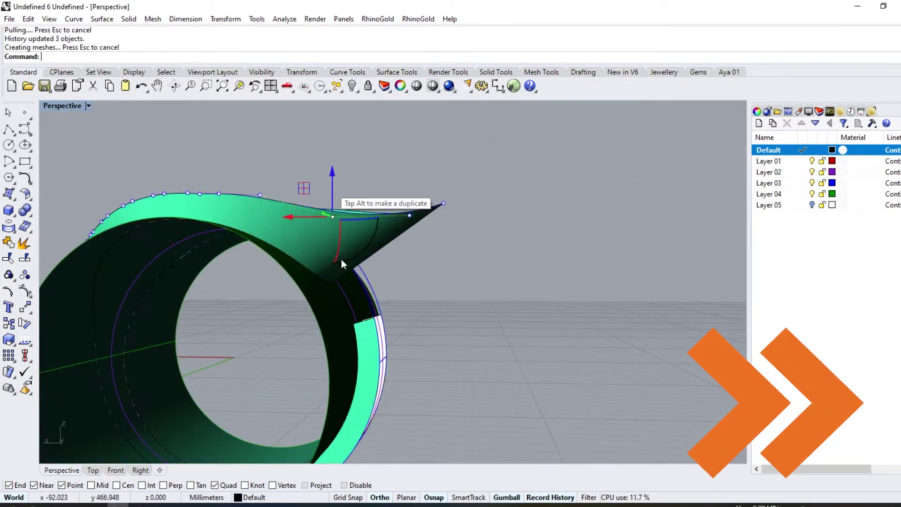
{"action": "left_click", "coordinate": [270, 216]}
{"action": "right_click_drag", "start_coordinate": [268, 239], "coordinate": [342, 216]}
{"action": "left_click", "coordinate": [140, 469]}
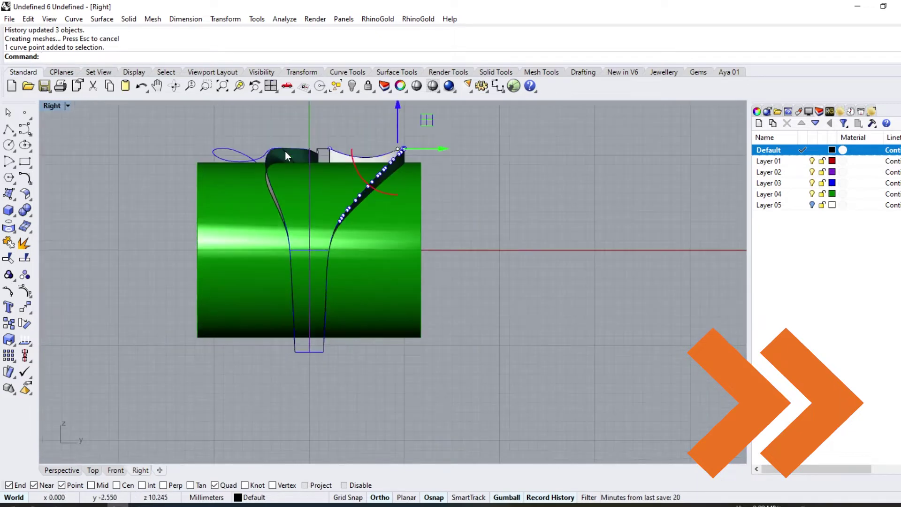
{"action": "left_click", "coordinate": [62, 469]}
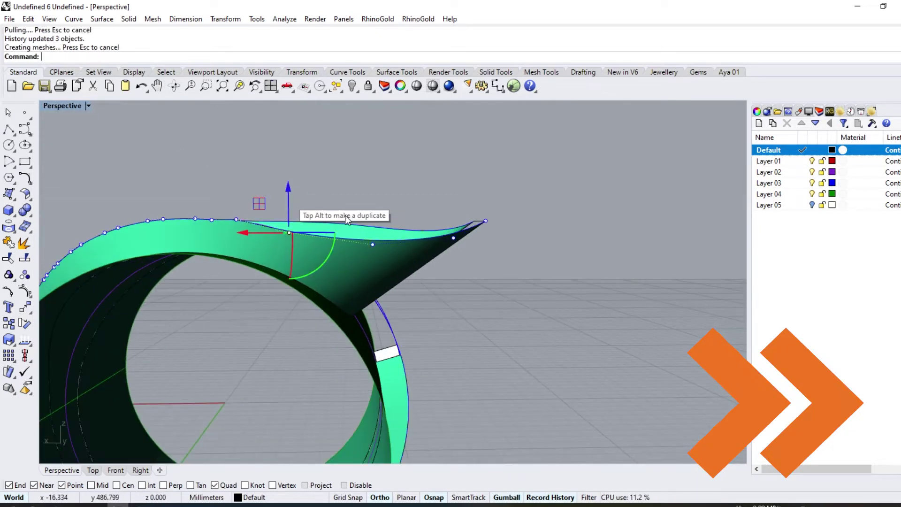
{"action": "right_click_drag", "start_coordinate": [344, 215], "coordinate": [311, 245]}
{"action": "scroll", "coordinate": [312, 245], "scroll_direction": "up", "scroll_amount": 3}
Rebuild the leaf tip curve and drag a control point to reshape the tip
{"action": "left_click", "coordinate": [24, 177]}
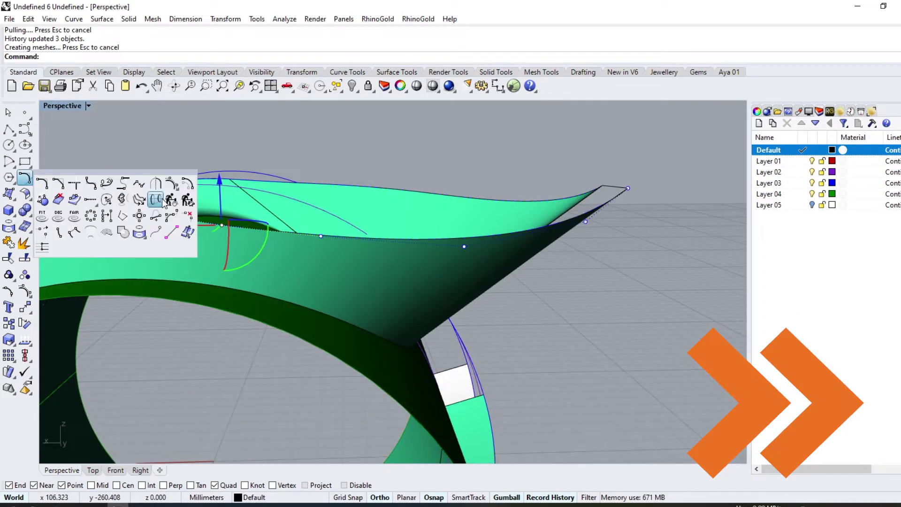
{"action": "left_click", "coordinate": [163, 202]}
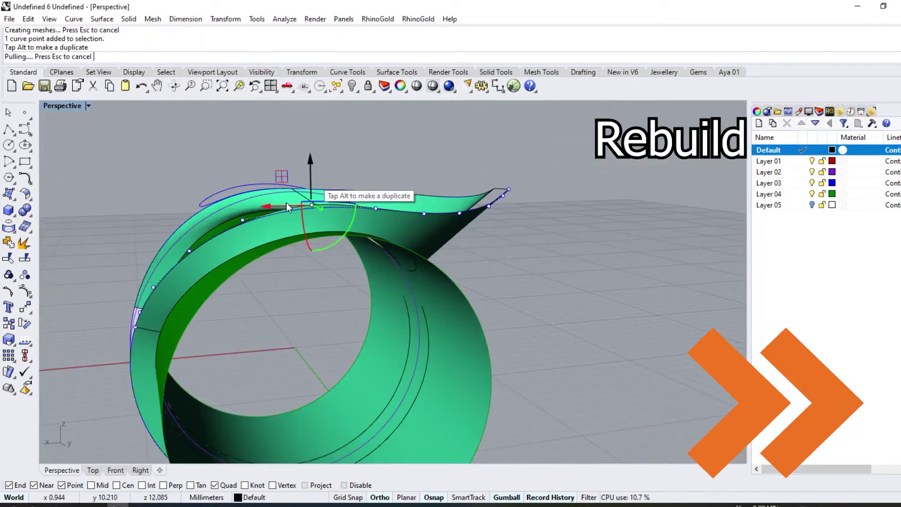
{"action": "left_click_drag", "start_coordinate": [288, 207], "coordinate": [291, 207]}
{"action": "right_click_drag", "start_coordinate": [300, 212], "coordinate": [413, 212]}
{"action": "scroll", "coordinate": [434, 208], "scroll_direction": "down", "scroll_amount": 5}
{"action": "scroll", "coordinate": [434, 208], "scroll_direction": "up", "scroll_amount": 5}
Select the overlapping leaf tip curves in wireframe, then view them in Front view
{"action": "left_click", "coordinate": [460, 225]}
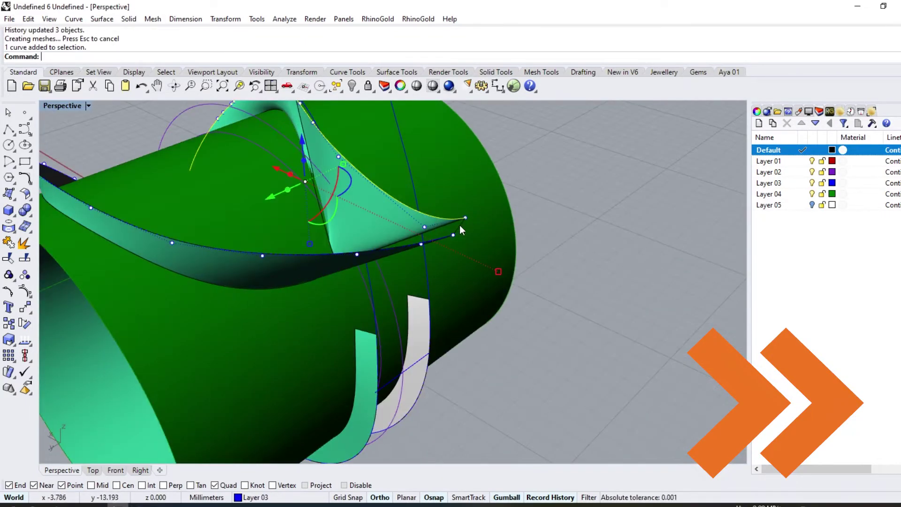
{"action": "key", "text": "ctrl+alt+w"}
{"action": "left_click", "coordinate": [399, 247]}
{"action": "left_click", "coordinate": [427, 254]}
{"action": "left_click", "coordinate": [439, 282]}
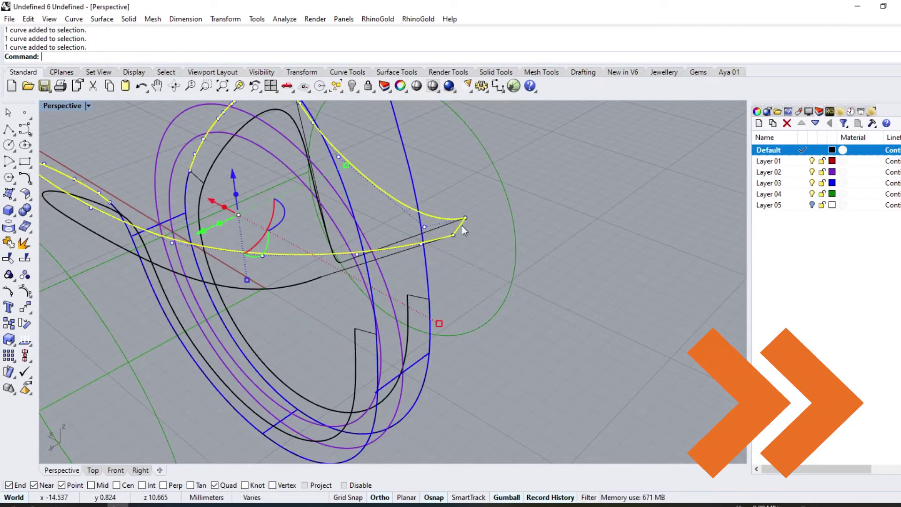
{"action": "key", "text": "ctrl+alt+s"}
{"action": "left_click", "coordinate": [116, 469]}
{"action": "scroll", "coordinate": [251, 194], "scroll_direction": "up", "scroll_amount": 1}
{"action": "scroll", "coordinate": [250, 193], "scroll_direction": "up", "scroll_amount": 3}
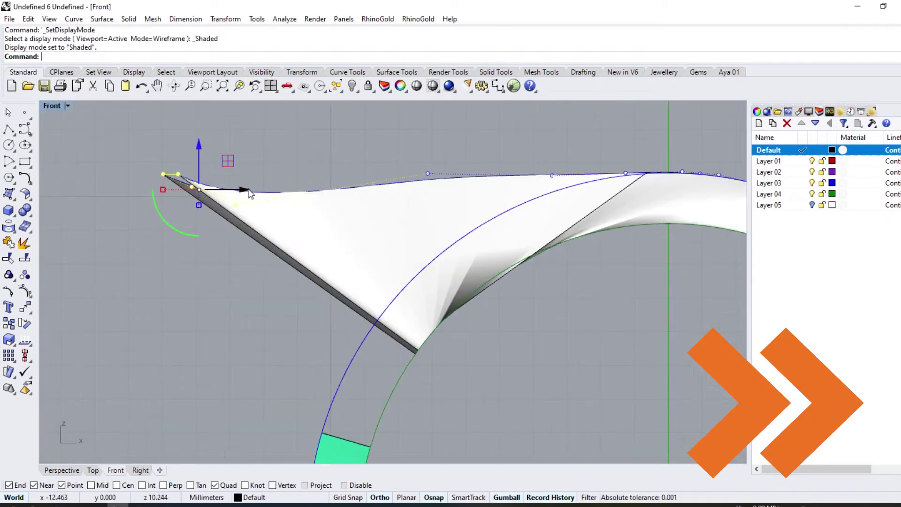
{"action": "scroll", "coordinate": [243, 194], "scroll_direction": "down", "scroll_amount": 3}
Rotate the selected tip points about a chosen centre in Front view
{"action": "left_click", "coordinate": [25, 307]}
{"action": "left_click", "coordinate": [217, 272]}
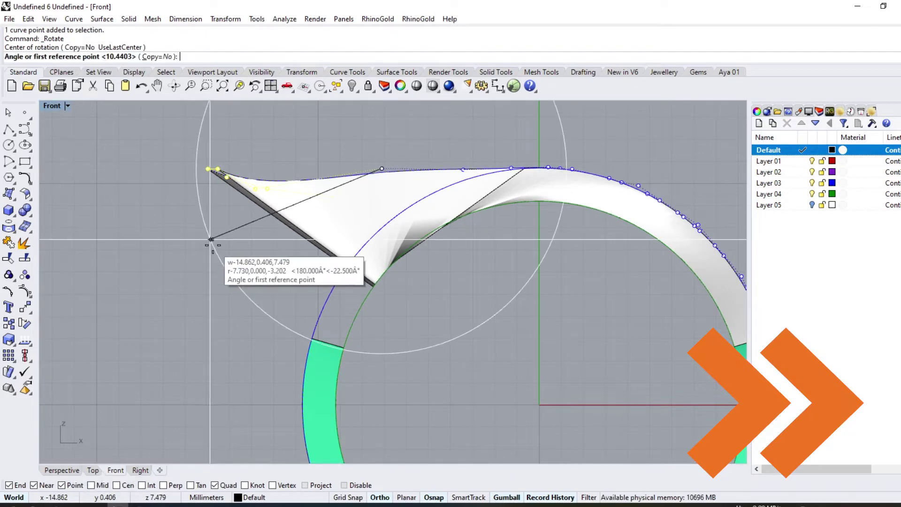
{"action": "left_click", "coordinate": [211, 244]}
{"action": "left_click", "coordinate": [223, 266]}
{"action": "scroll", "coordinate": [328, 221], "scroll_direction": "down", "scroll_amount": 3}
{"action": "left_click", "coordinate": [93, 469]}
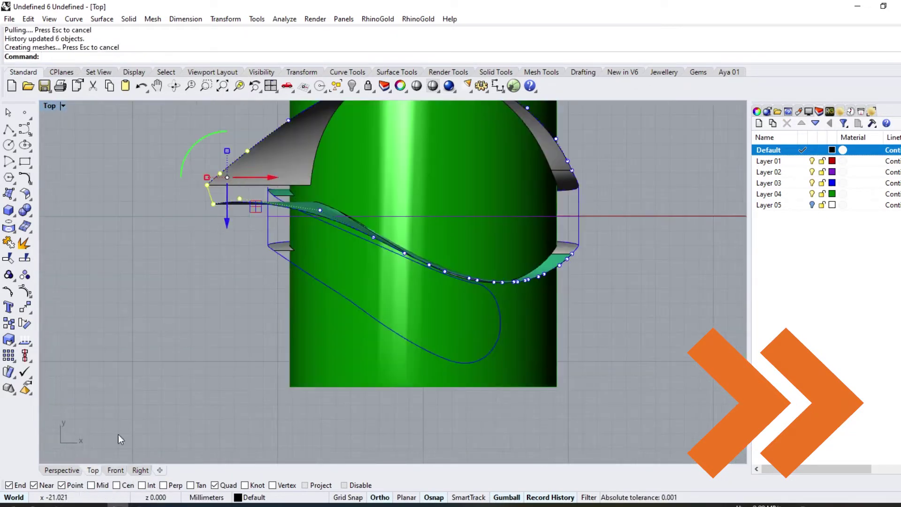
{"action": "scroll", "coordinate": [314, 211], "scroll_direction": "up", "scroll_amount": 3}
In wireframe, move control points to lower and smooth the leaf curves
{"action": "left_click", "coordinate": [419, 193]}
{"action": "key", "text": "ctrl+alt+w"}
{"action": "left_click_drag", "start_coordinate": [415, 173], "coordinate": [418, 156]}
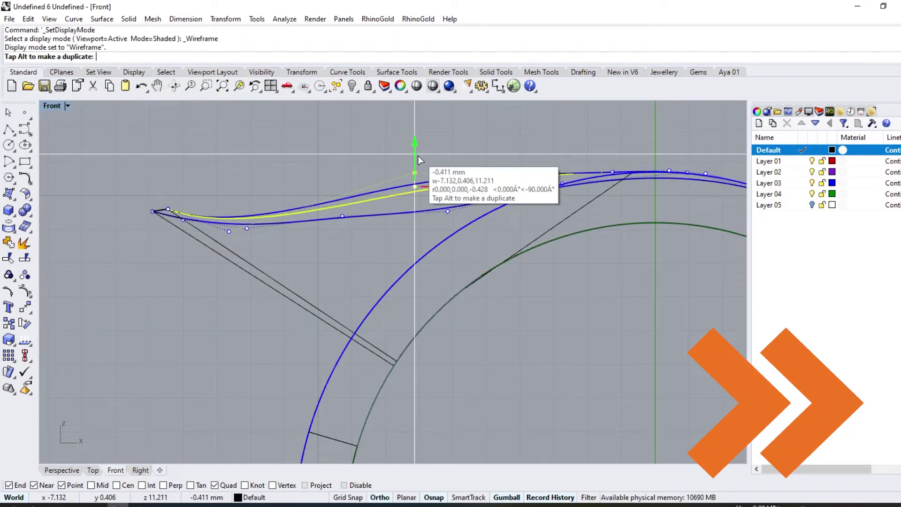
{"action": "scroll", "coordinate": [417, 156], "scroll_direction": "down", "scroll_amount": 3}
{"action": "left_click", "coordinate": [345, 218]}
{"action": "left_click", "coordinate": [347, 242]}
{"action": "scroll", "coordinate": [291, 236], "scroll_direction": "up", "scroll_amount": 2}
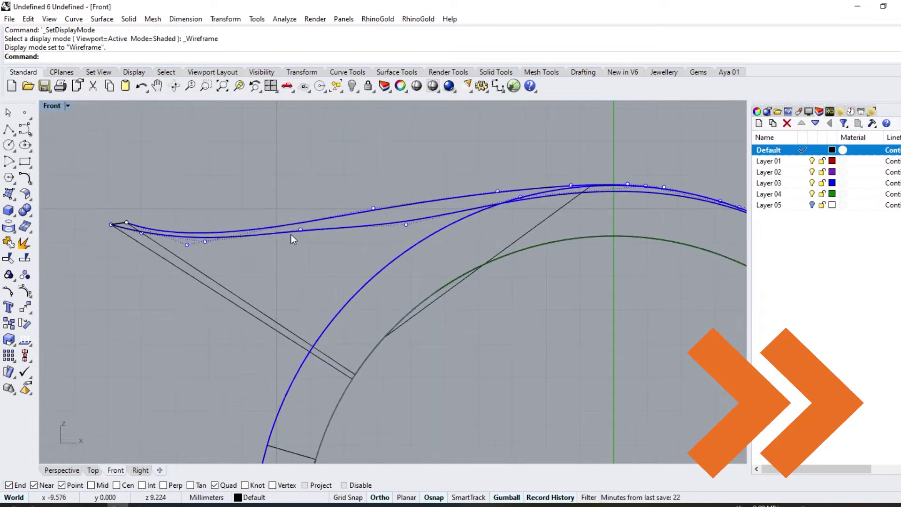
{"action": "left_click", "coordinate": [300, 245]}
{"action": "left_click_drag", "start_coordinate": [303, 199], "coordinate": [302, 196]}
{"action": "left_click", "coordinate": [300, 241]}
{"action": "scroll", "coordinate": [221, 241], "scroll_direction": "up", "scroll_amount": 3}
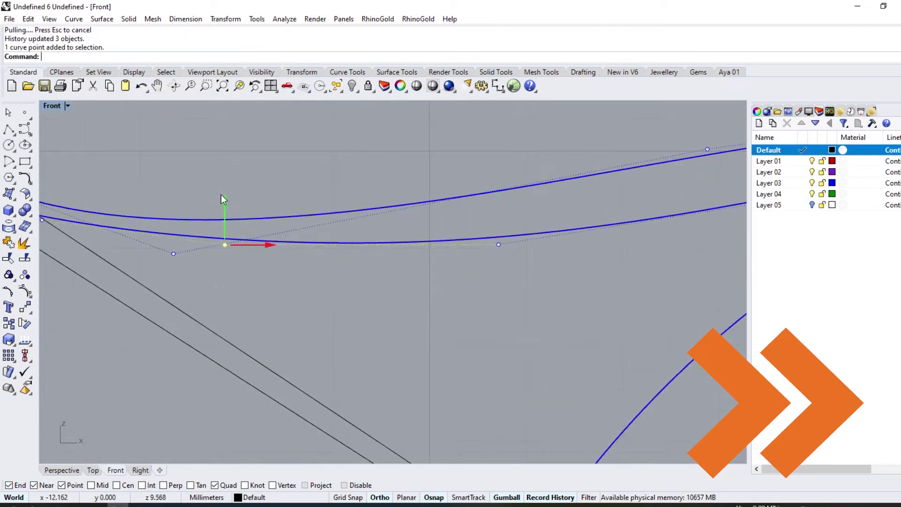
{"action": "scroll", "coordinate": [281, 251], "scroll_direction": "down", "scroll_amount": 3}
{"action": "left_click_drag", "start_coordinate": [204, 217], "coordinate": [255, 331]}
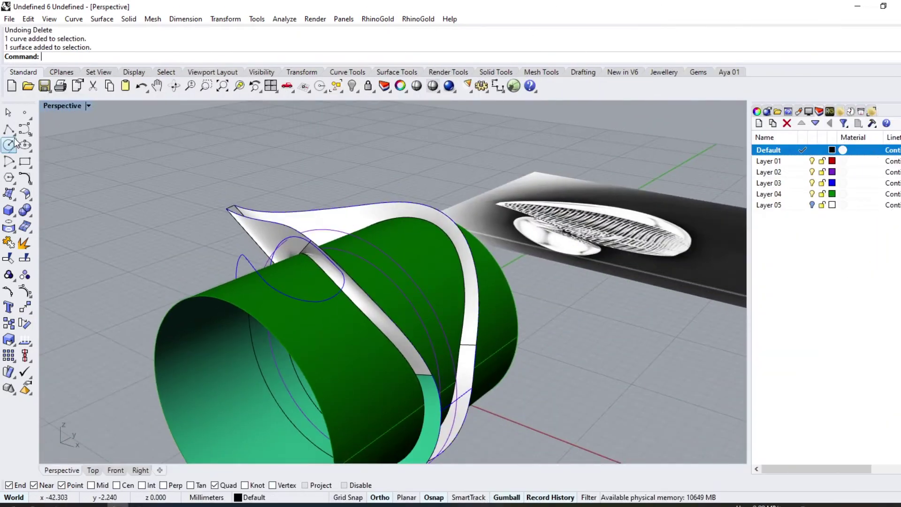
Hide the green tube surfaces and draw a line across the ring top
{"action": "left_click", "coordinate": [8, 129]}
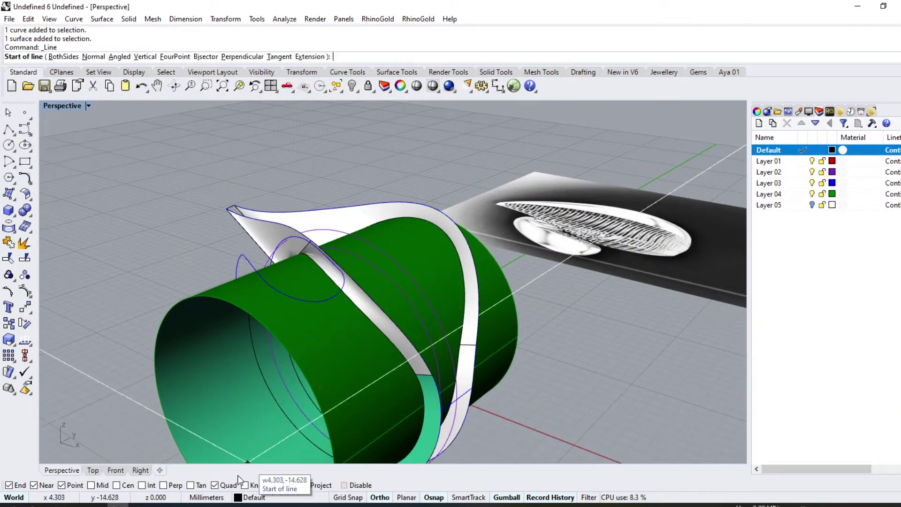
{"action": "left_click", "coordinate": [812, 194]}
{"action": "right_click_drag", "start_coordinate": [516, 263], "coordinate": [333, 323]}
{"action": "left_click", "coordinate": [331, 327]}
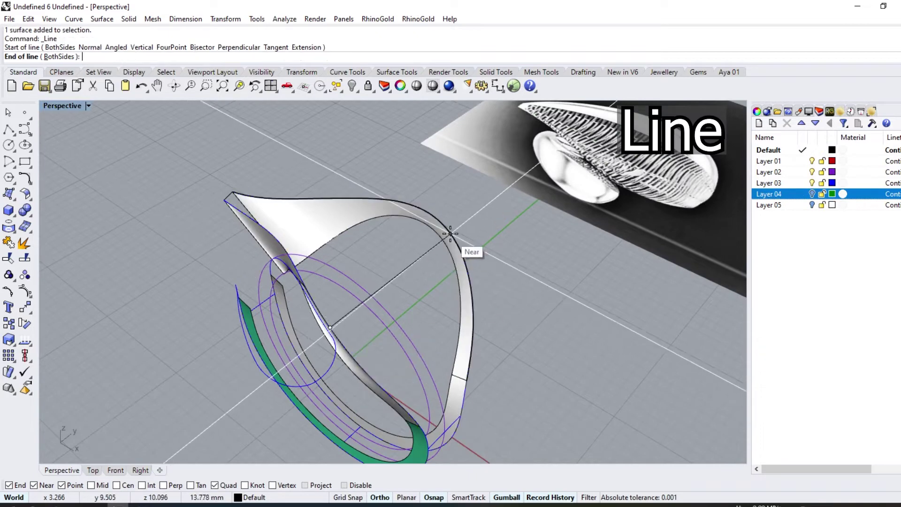
{"action": "left_click", "coordinate": [434, 215]}
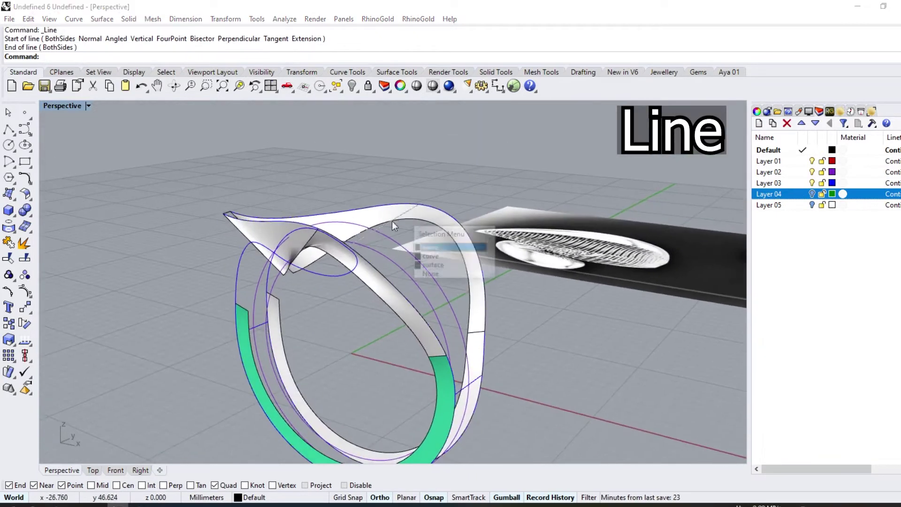
{"action": "right_click_drag", "start_coordinate": [393, 221], "coordinate": [331, 280]}
Rebuild the line with seven points and lift two middle control points into an arch
{"action": "left_click", "coordinate": [25, 177]}
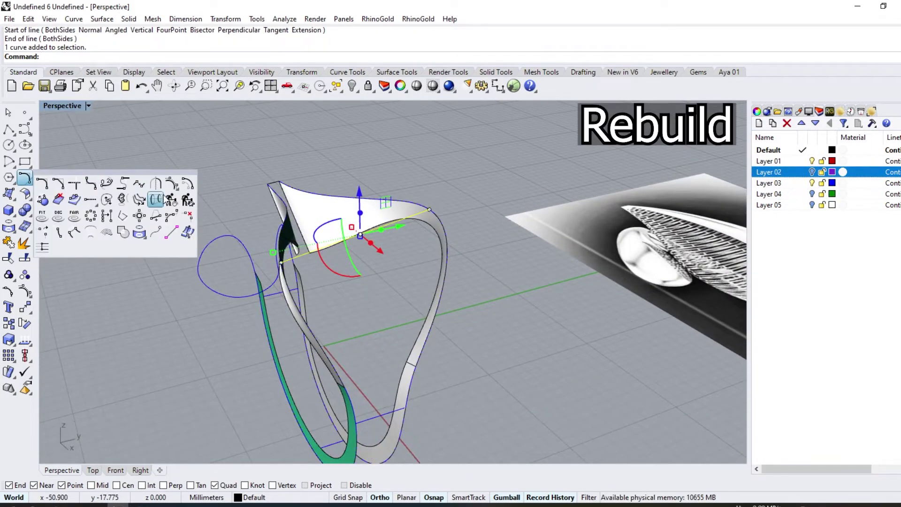
{"action": "left_click", "coordinate": [158, 198]}
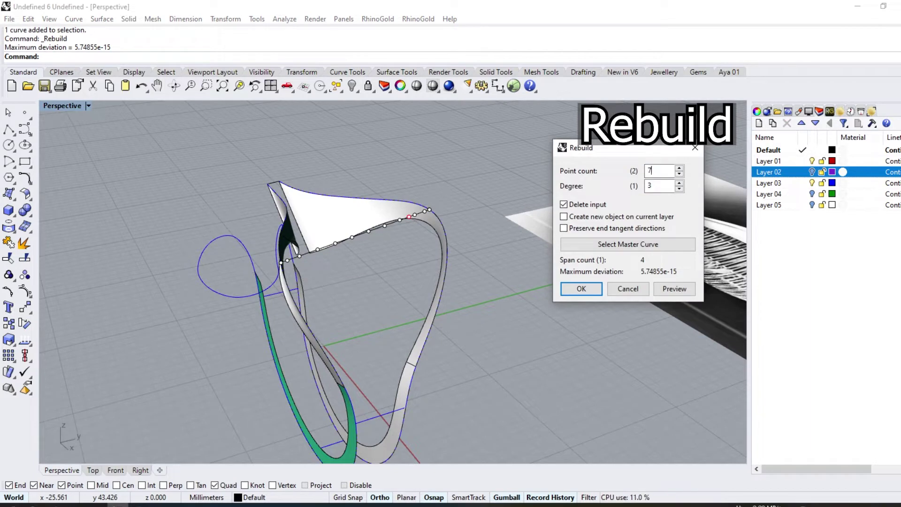
{"action": "key", "text": "Return"}
{"action": "right_click_drag", "start_coordinate": [189, 201], "coordinate": [296, 258]}
{"action": "left_click", "coordinate": [297, 257]}
{"action": "left_click", "coordinate": [487, 189], "text": "shift"}
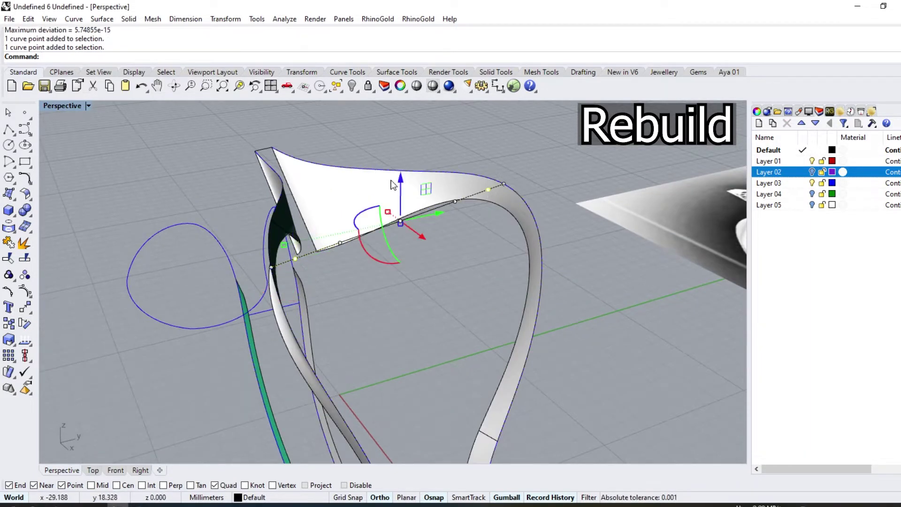
{"action": "left_click_drag", "start_coordinate": [394, 185], "coordinate": [396, 155]}
{"action": "right_click_drag", "start_coordinate": [397, 155], "coordinate": [300, 204]}
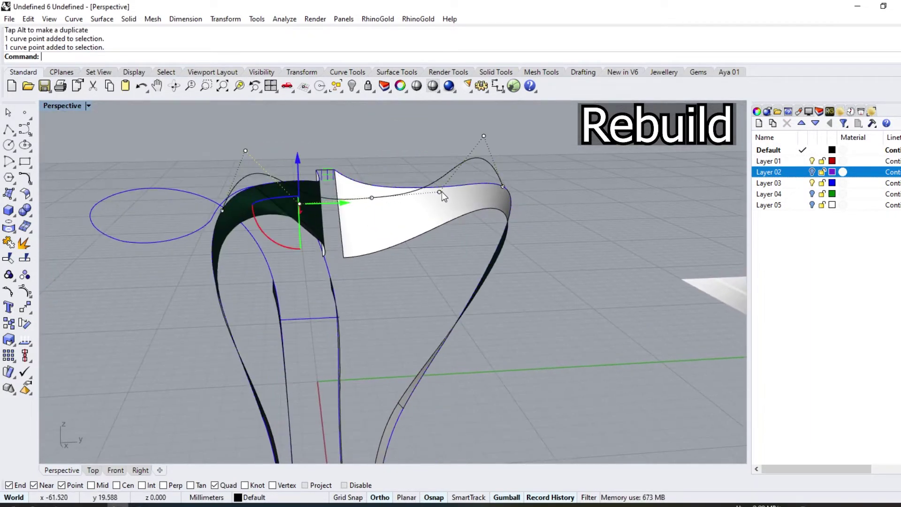
{"action": "left_click_drag", "start_coordinate": [442, 196], "coordinate": [403, 157]}
{"action": "right_click_drag", "start_coordinate": [404, 157], "coordinate": [349, 193]}
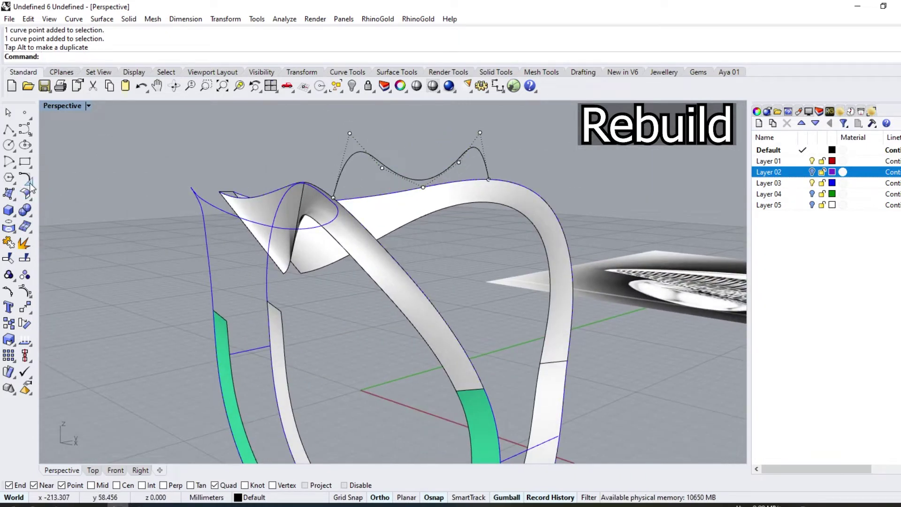
Rebuild the arched crest curve again
{"action": "left_click", "coordinate": [30, 184]}
{"action": "left_click", "coordinate": [172, 199]}
{"action": "left_click", "coordinate": [359, 193]}
{"action": "key", "text": "Return"}
{"action": "key", "text": "Return"}
{"action": "right_click_drag", "start_coordinate": [290, 184], "coordinate": [351, 278]}
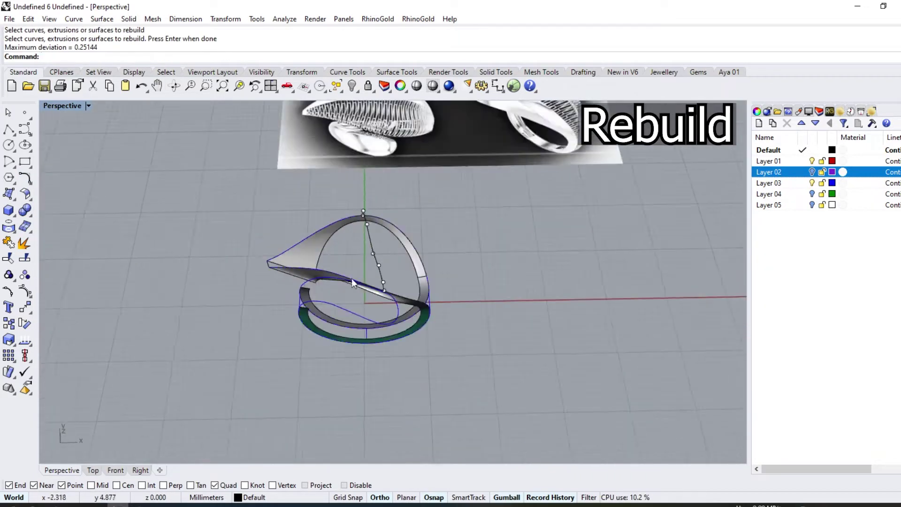
{"action": "scroll", "coordinate": [342, 348], "scroll_direction": "down", "scroll_amount": 5}
{"action": "scroll", "coordinate": [402, 210], "scroll_direction": "up", "scroll_amount": 6}
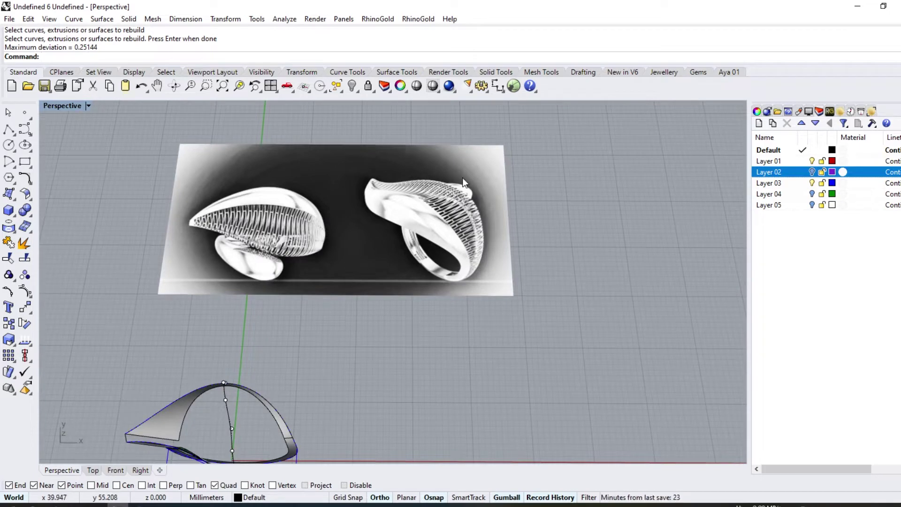
{"action": "scroll", "coordinate": [478, 261], "scroll_direction": "down", "scroll_amount": 5}
{"action": "right_click_drag", "start_coordinate": [439, 295], "coordinate": [330, 306]}
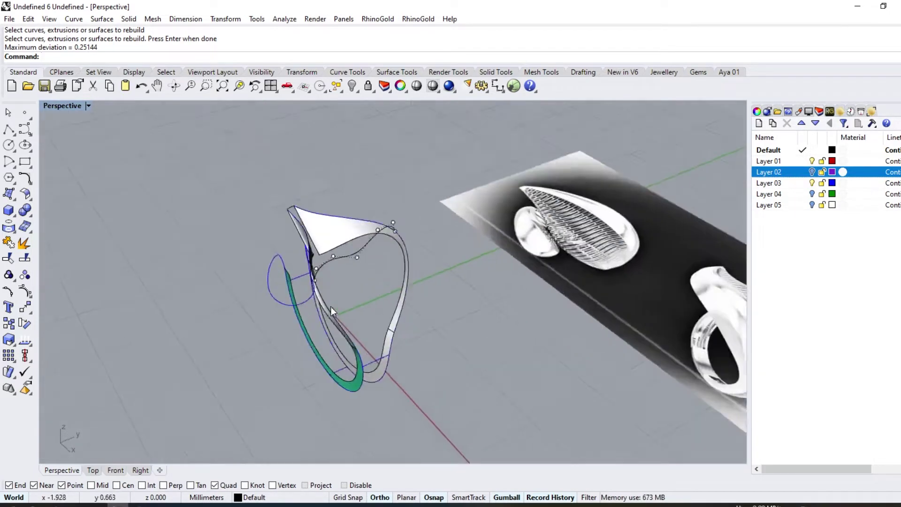
{"action": "left_click", "coordinate": [14, 134]}
Remove the stray line drawn near the ring front
{"action": "left_click", "coordinate": [355, 336]}
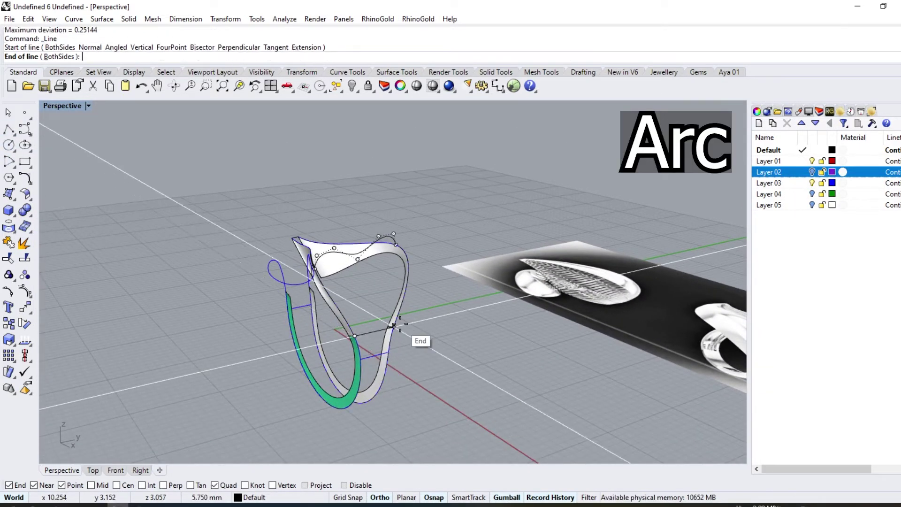
{"action": "left_click", "coordinate": [394, 326]}
{"action": "scroll", "coordinate": [356, 371], "scroll_direction": "up", "scroll_amount": 2}
{"action": "key", "text": "Delete"}
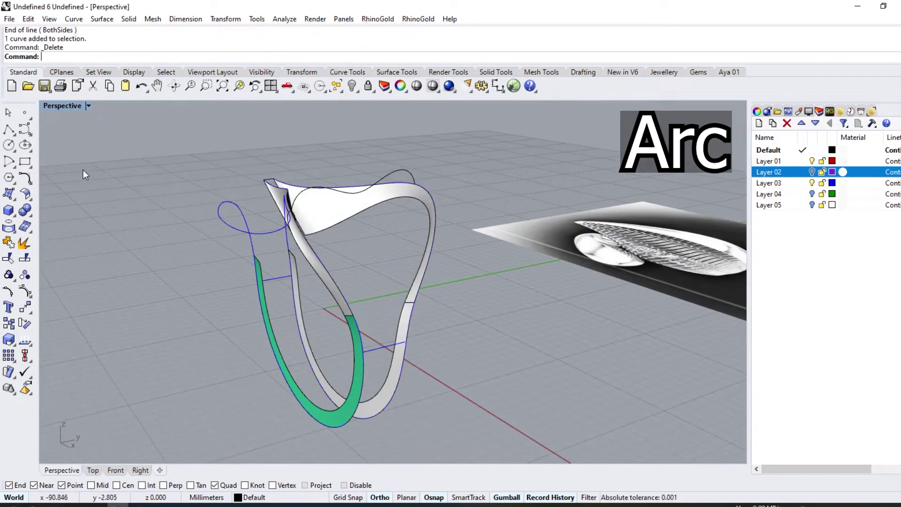
Draw an arc between the two bands, bulging toward the ring front in Top view
{"action": "right_click", "coordinate": [13, 172]}
{"action": "left_click", "coordinate": [414, 302]}
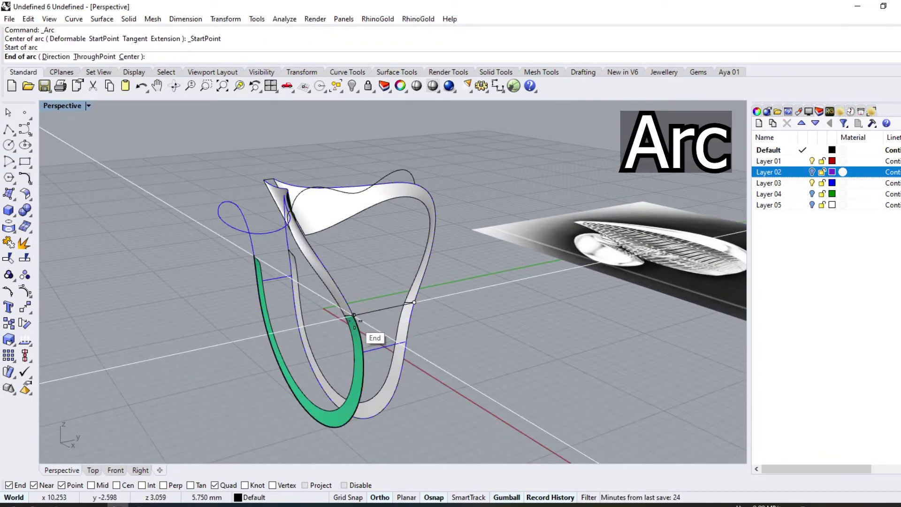
{"action": "left_click", "coordinate": [352, 315]}
{"action": "left_click", "coordinate": [93, 470]}
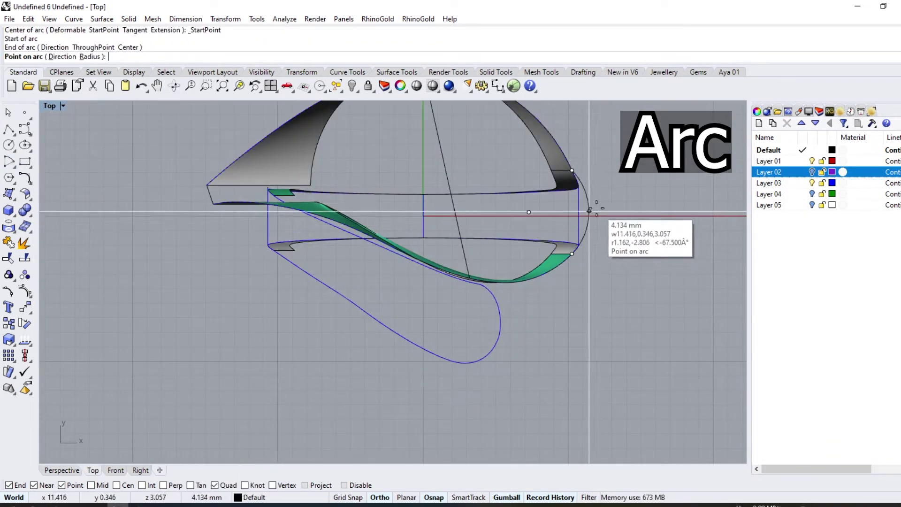
{"action": "scroll", "coordinate": [589, 188], "scroll_direction": "up", "scroll_amount": 3}
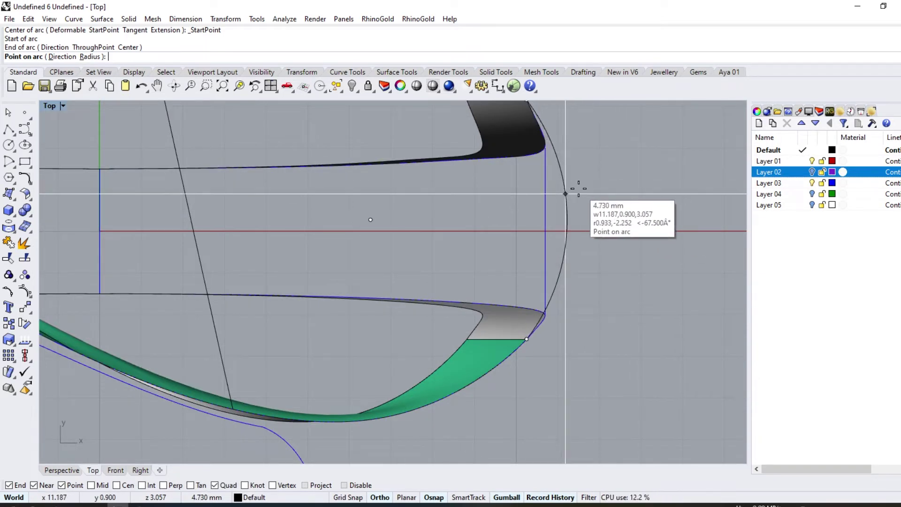
{"action": "left_click", "coordinate": [562, 184]}
{"action": "scroll", "coordinate": [550, 278], "scroll_direction": "down", "scroll_amount": 5}
Rebuild the new arc and return to the Perspective view
{"action": "left_click", "coordinate": [32, 191]}
{"action": "left_click", "coordinate": [123, 197]}
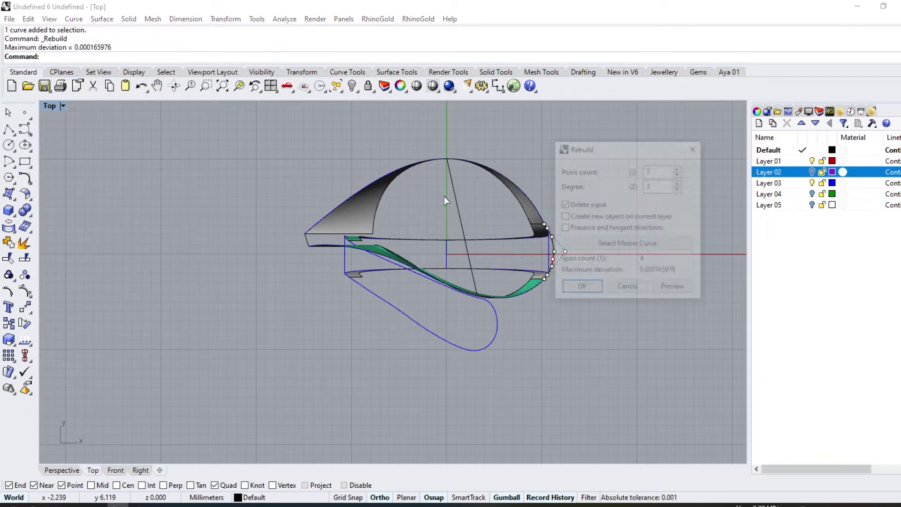
{"action": "key", "text": "Return"}
{"action": "key", "text": "Escape"}
{"action": "scroll", "coordinate": [531, 284], "scroll_direction": "down", "scroll_amount": 3}
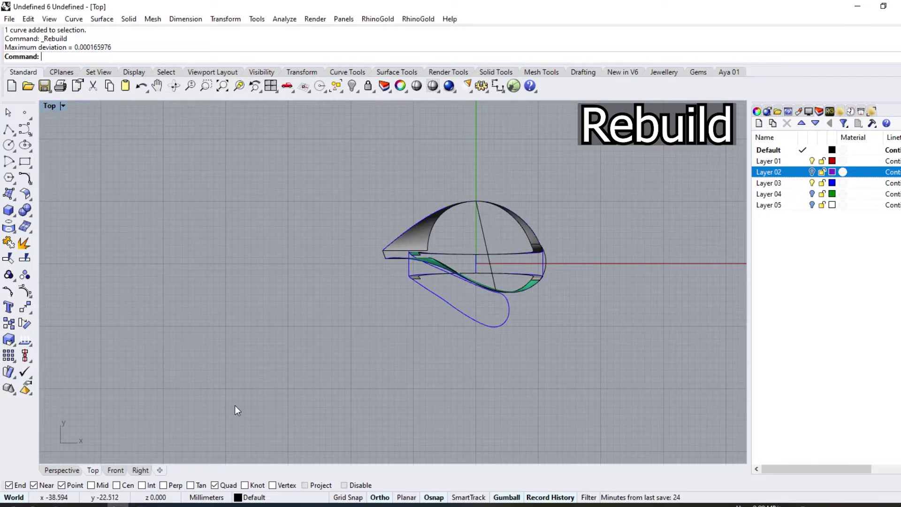
{"action": "left_click", "coordinate": [62, 470]}
{"action": "mouse_move", "coordinate": [557, 304]}
{"action": "right_mouse_down"}
{"action": "mouse_move", "coordinate": [346, 274]}
{"action": "mouse_move", "coordinate": [427, 308]}
{"action": "right_mouse_up"}
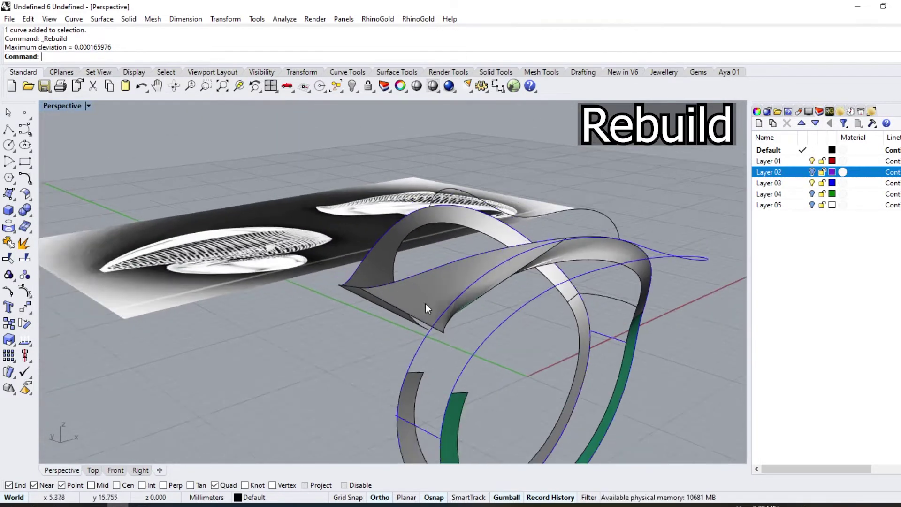
{"action": "scroll", "coordinate": [477, 334], "scroll_direction": "down", "scroll_amount": 3}
{"action": "scroll", "coordinate": [280, 327], "scroll_direction": "up", "scroll_amount": 5}
Raise the two end points of the arc and rebuild it again
{"action": "key", "text": "Return"}
{"action": "key", "text": "Return"}
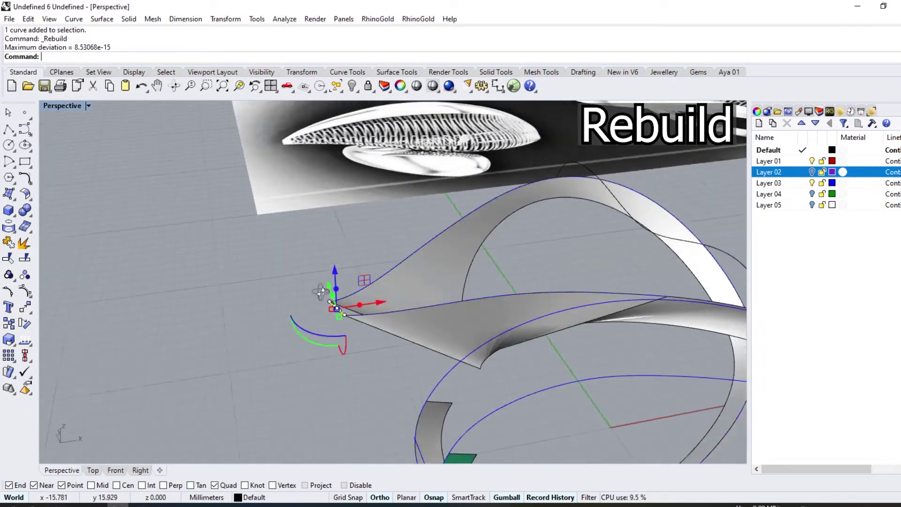
{"action": "scroll", "coordinate": [447, 287], "scroll_direction": "up", "scroll_amount": 5}
{"action": "left_click_drag", "start_coordinate": [438, 355], "coordinate": [589, 264]}
{"action": "scroll", "coordinate": [463, 307], "scroll_direction": "down", "scroll_amount": 5}
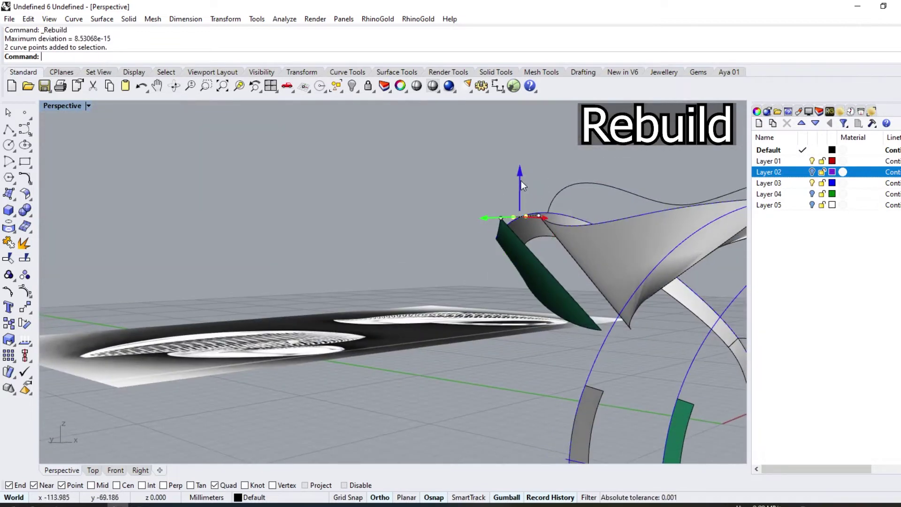
{"action": "left_click_drag", "start_coordinate": [520, 181], "coordinate": [496, 188]}
{"action": "left_click", "coordinate": [29, 188]}
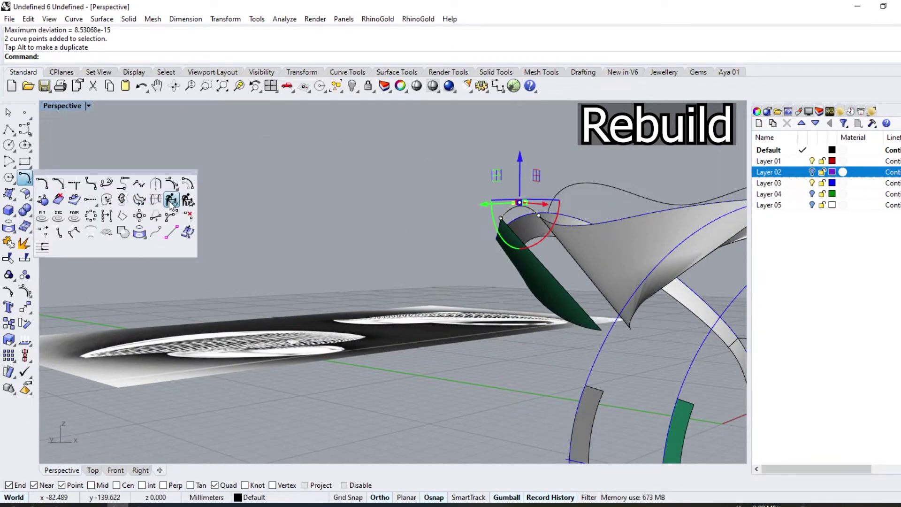
{"action": "left_click", "coordinate": [124, 202]}
{"action": "left_click", "coordinate": [506, 213]}
{"action": "key", "text": "Return"}
{"action": "key", "text": "Return"}
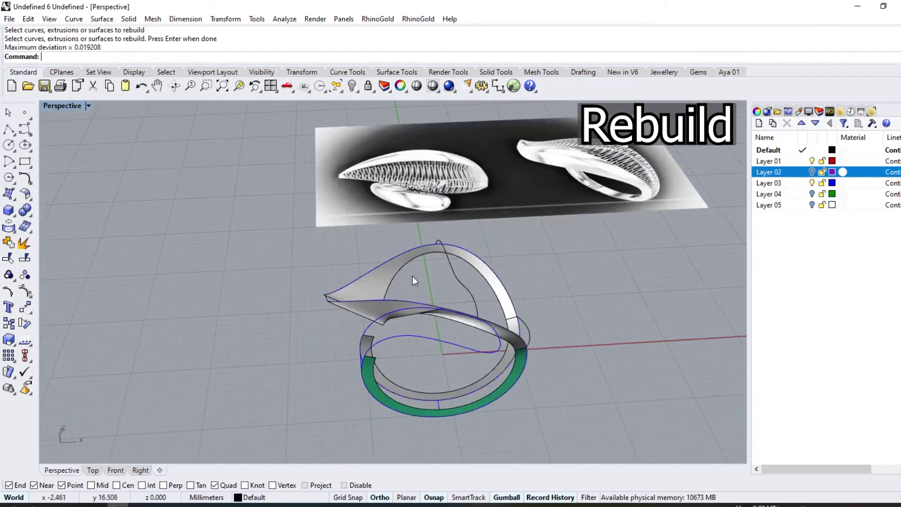
Build a domed top surface from the ring curves with Curve Network
{"action": "left_click", "coordinate": [102, 19]}
{"action": "left_click", "coordinate": [144, 113]}
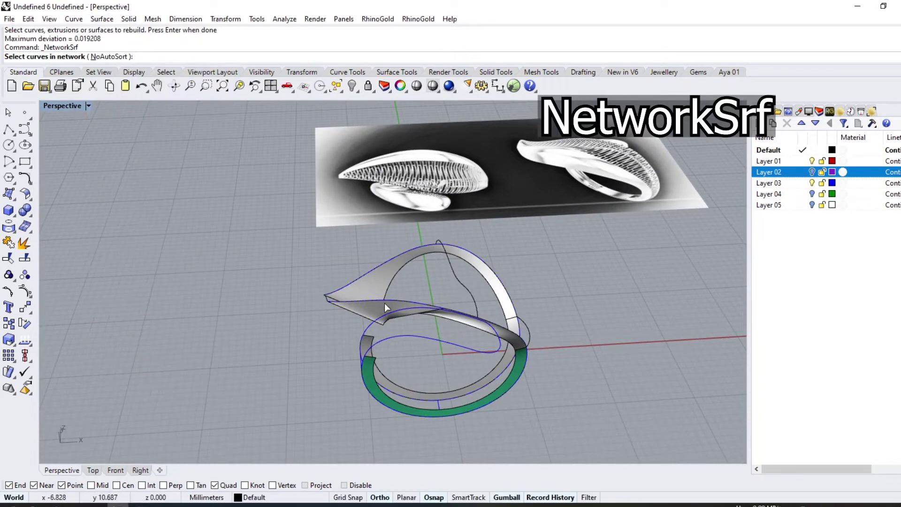
{"action": "left_click", "coordinate": [356, 281]}
{"action": "left_click", "coordinate": [388, 312]}
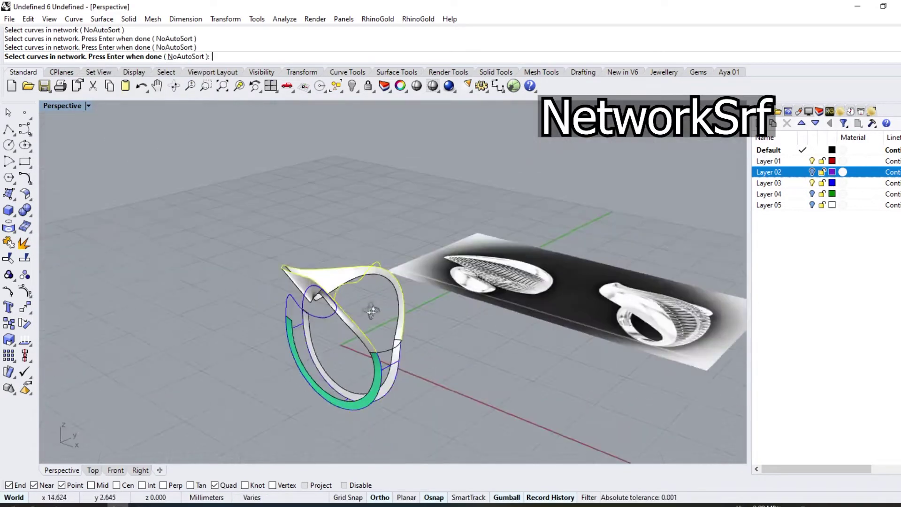
{"action": "right_click_drag", "start_coordinate": [388, 312], "coordinate": [264, 370]}
{"action": "key", "text": "Return"}
{"action": "mouse_move", "coordinate": [265, 244]}
{"action": "right_mouse_down"}
{"action": "mouse_move", "coordinate": [439, 238]}
{"action": "mouse_move", "coordinate": [469, 334]}
{"action": "right_mouse_up"}
Try moving a control point on a top network curve, then undo it
{"action": "left_click", "coordinate": [470, 335]}
{"action": "scroll", "coordinate": [458, 336], "scroll_direction": "up", "scroll_amount": 3}
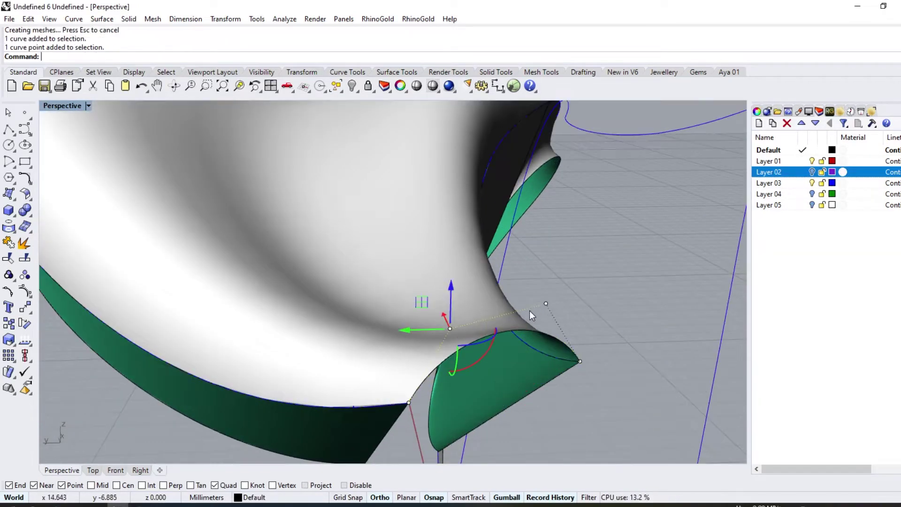
{"action": "left_click_drag", "start_coordinate": [545, 305], "coordinate": [497, 305]}
{"action": "scroll", "coordinate": [497, 305], "scroll_direction": "down", "scroll_amount": 5}
{"action": "mouse_move", "coordinate": [422, 328]}
{"action": "right_mouse_down"}
{"action": "mouse_move", "coordinate": [431, 293]}
{"action": "mouse_move", "coordinate": [404, 251]}
{"action": "right_mouse_up"}
{"action": "key", "text": "ctrl+z"}
Drag control points on the crest curve so the domed surface updates
{"action": "key", "text": "ctrl+alt+w"}
{"action": "left_click", "coordinate": [399, 255]}
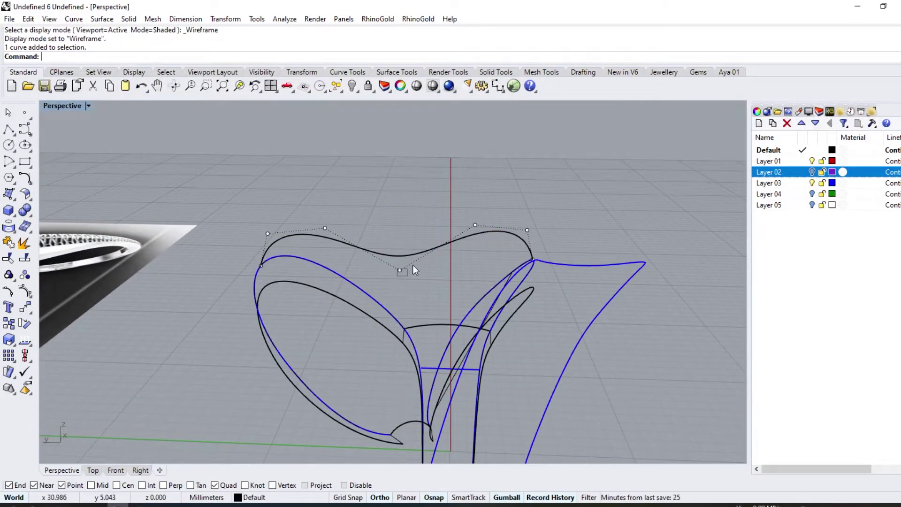
{"action": "key", "text": "ctrl+alt+s"}
{"action": "left_click_drag", "start_coordinate": [400, 224], "coordinate": [466, 253]}
{"action": "mouse_move", "coordinate": [466, 253]}
{"action": "right_mouse_down"}
{"action": "mouse_move", "coordinate": [187, 243]}
{"action": "mouse_move", "coordinate": [423, 255]}
{"action": "right_mouse_up"}
{"action": "mouse_move", "coordinate": [499, 258]}
{"action": "left_mouse_down"}
{"action": "mouse_move", "coordinate": [494, 227]}
{"action": "mouse_move", "coordinate": [498, 244]}
{"action": "left_mouse_up"}
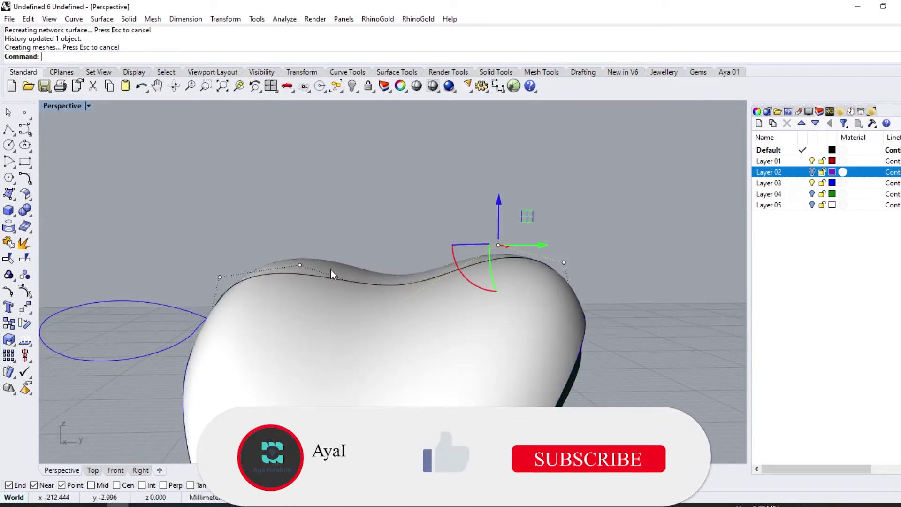
{"action": "left_click_drag", "start_coordinate": [302, 245], "coordinate": [339, 280]}
{"action": "right_click_drag", "start_coordinate": [339, 280], "coordinate": [349, 281]}
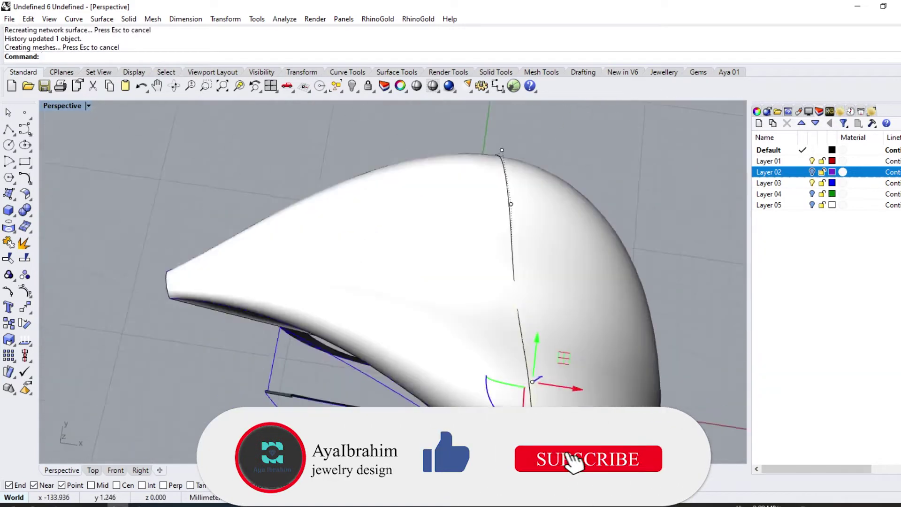
Orbit and zoom around the ring to inspect the reshaped top
{"action": "scroll", "coordinate": [349, 280], "scroll_direction": "down", "scroll_amount": 3}
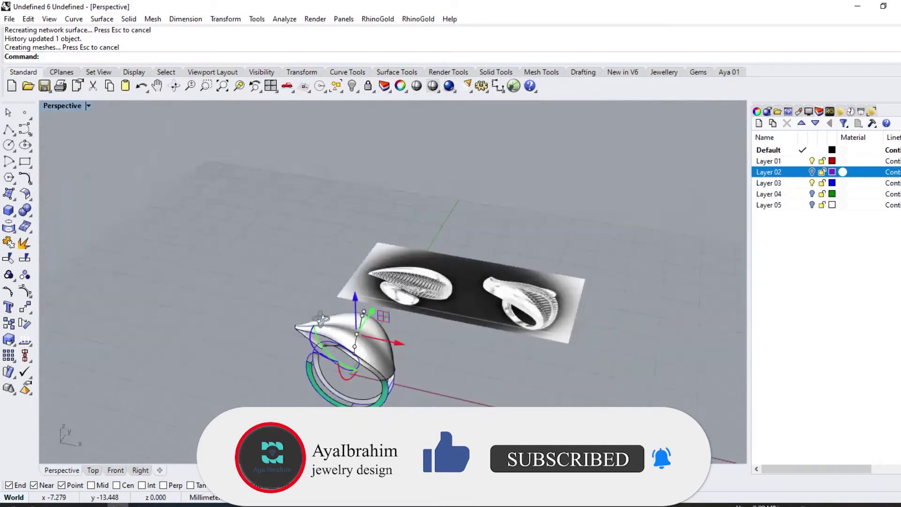
{"action": "right_click_drag", "start_coordinate": [349, 280], "coordinate": [318, 335]}
{"action": "scroll", "coordinate": [429, 258], "scroll_direction": "up", "scroll_amount": 5}
{"action": "right_click_drag", "start_coordinate": [429, 258], "coordinate": [305, 303]}
{"action": "scroll", "coordinate": [319, 291], "scroll_direction": "down", "scroll_amount": 2}
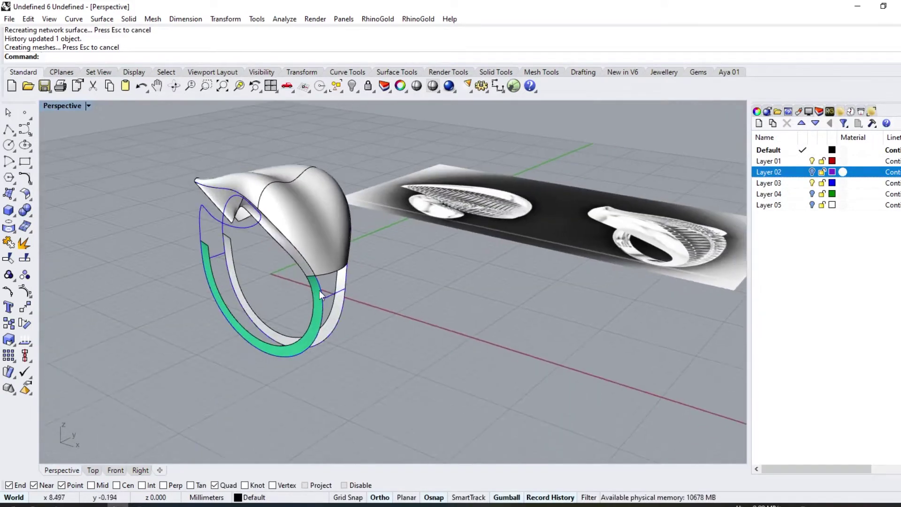
{"action": "scroll", "coordinate": [221, 280], "scroll_direction": "up", "scroll_amount": 2}
{"action": "scroll", "coordinate": [222, 280], "scroll_direction": "up", "scroll_amount": 1}
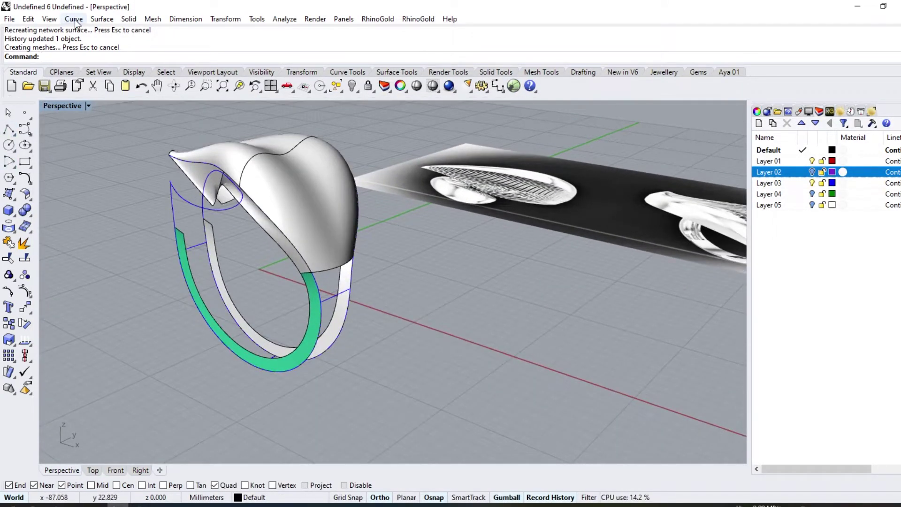
{"action": "left_click", "coordinate": [101, 19]}
Sweep a side band along both shank rails using the band's end edge as cross section
{"action": "left_click", "coordinate": [128, 70]}
{"action": "left_click", "coordinate": [322, 284]}
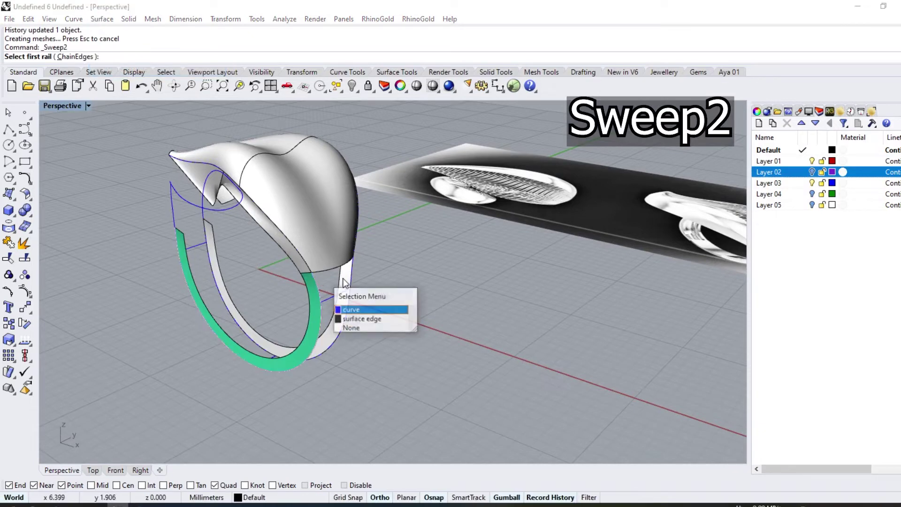
{"action": "left_click", "coordinate": [357, 305]}
{"action": "left_click", "coordinate": [354, 271]}
{"action": "left_click", "coordinate": [389, 302]}
{"action": "left_click", "coordinate": [336, 275]}
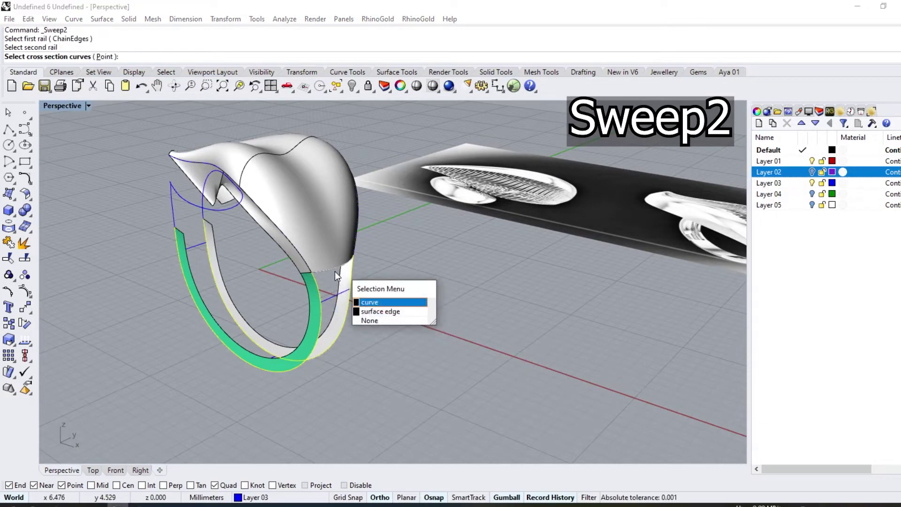
{"action": "left_click", "coordinate": [361, 303]}
{"action": "key", "text": "Return"}
{"action": "key", "text": "Return"}
{"action": "right_click_drag", "start_coordinate": [215, 295], "coordinate": [387, 287]}
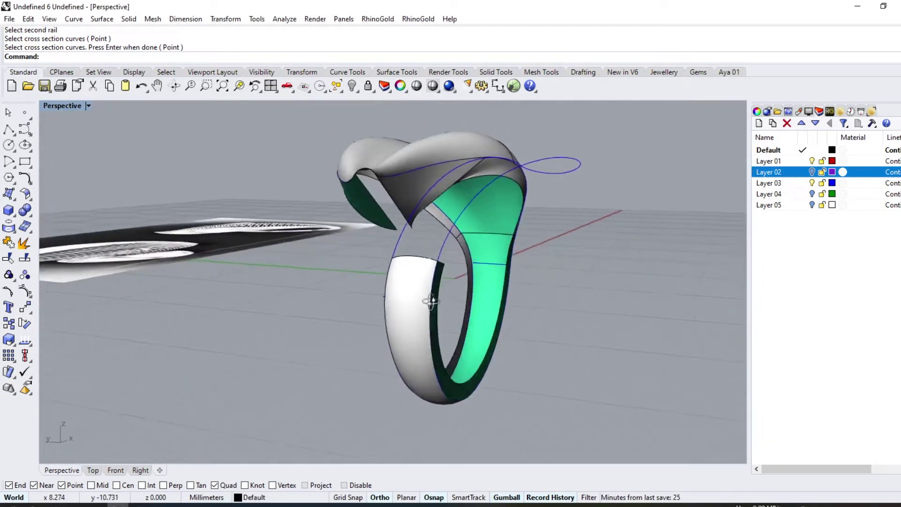
Draw a line from the blue inner curve to the top surface's edge
{"action": "left_click", "coordinate": [9, 130]}
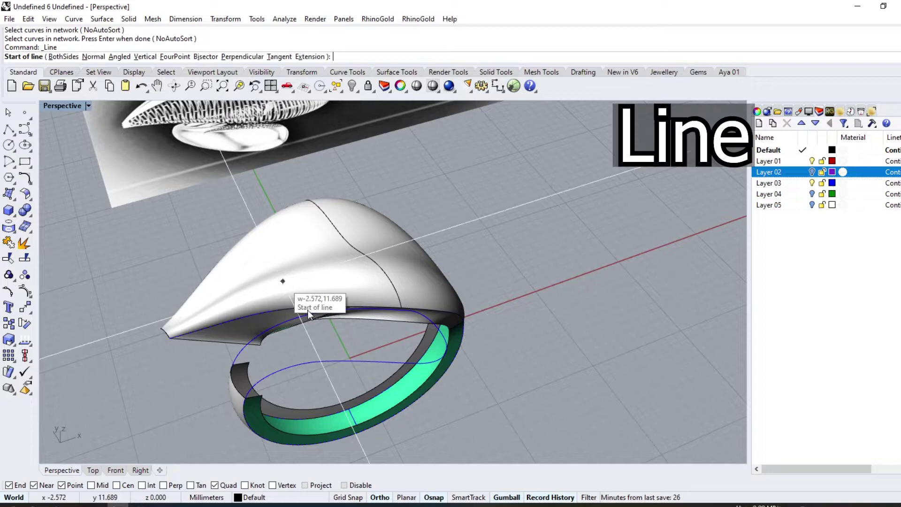
{"action": "left_click", "coordinate": [350, 360]}
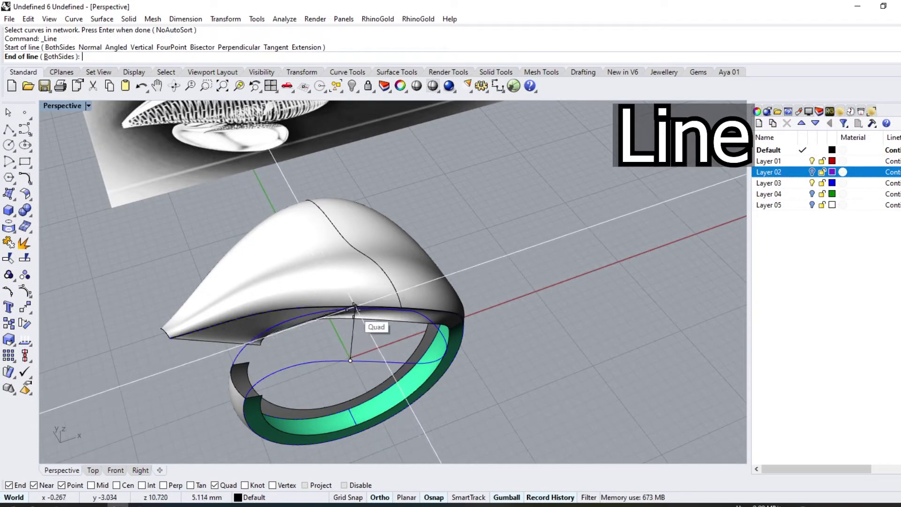
{"action": "scroll", "coordinate": [354, 306], "scroll_direction": "up", "scroll_amount": 5}
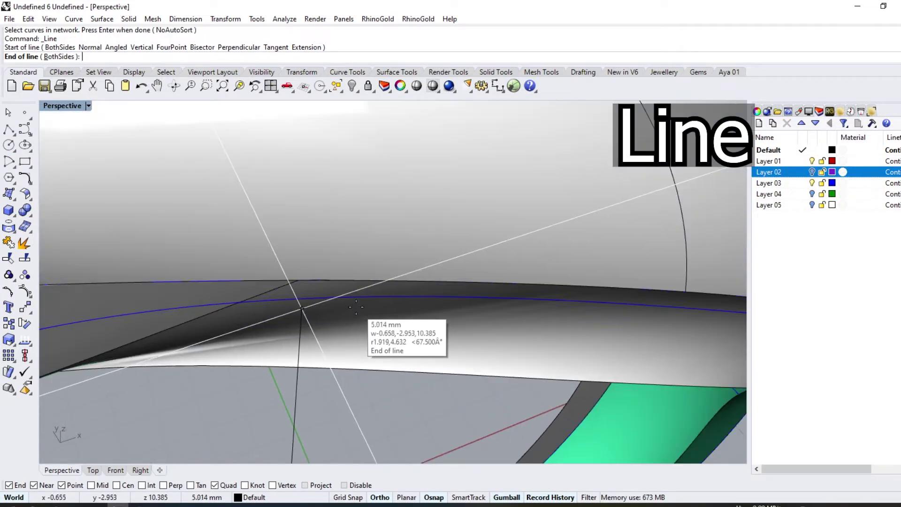
{"action": "left_click", "coordinate": [382, 300]}
{"action": "scroll", "coordinate": [456, 366], "scroll_direction": "down", "scroll_amount": 10}
{"action": "right_click_drag", "start_coordinate": [456, 367], "coordinate": [261, 281]}
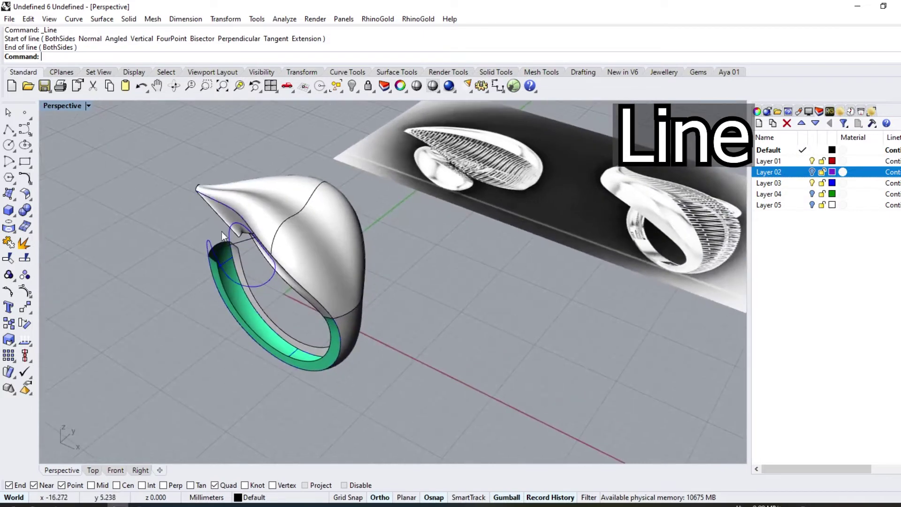
{"action": "scroll", "coordinate": [223, 236], "scroll_direction": "up", "scroll_amount": 3}
Rebuild the new line and raise it upward with the gumball
{"action": "left_click", "coordinate": [238, 253]}
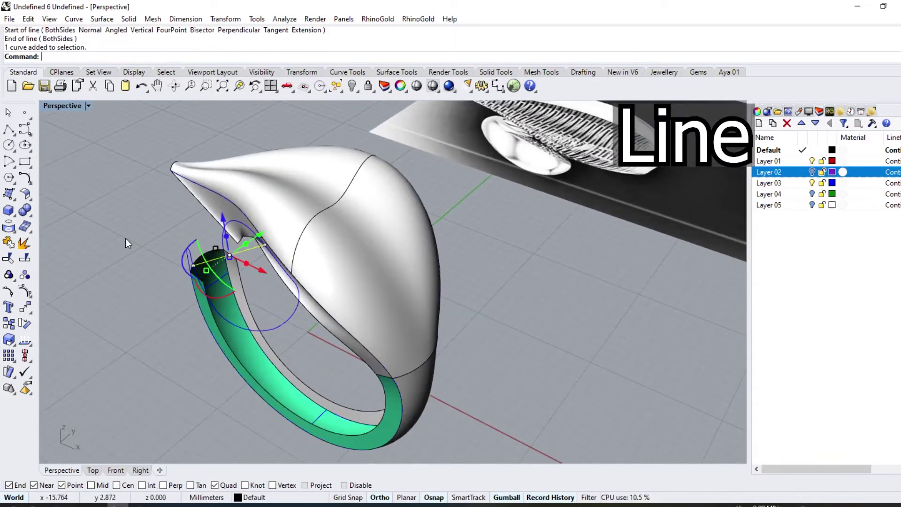
{"action": "left_click", "coordinate": [25, 178]}
{"action": "left_click", "coordinate": [171, 200]}
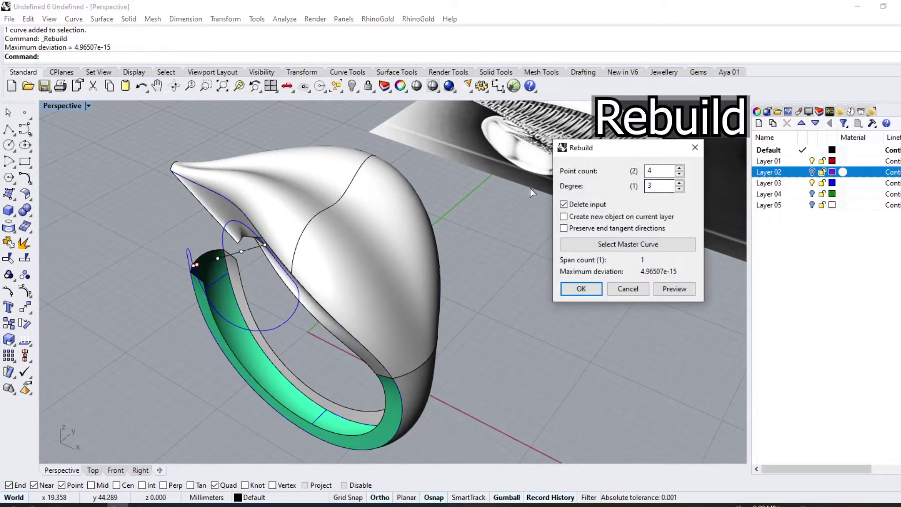
{"action": "left_click", "coordinate": [577, 286]}
{"action": "scroll", "coordinate": [212, 229], "scroll_direction": "up", "scroll_amount": 2}
{"action": "left_click_drag", "start_coordinate": [271, 289], "coordinate": [274, 313]}
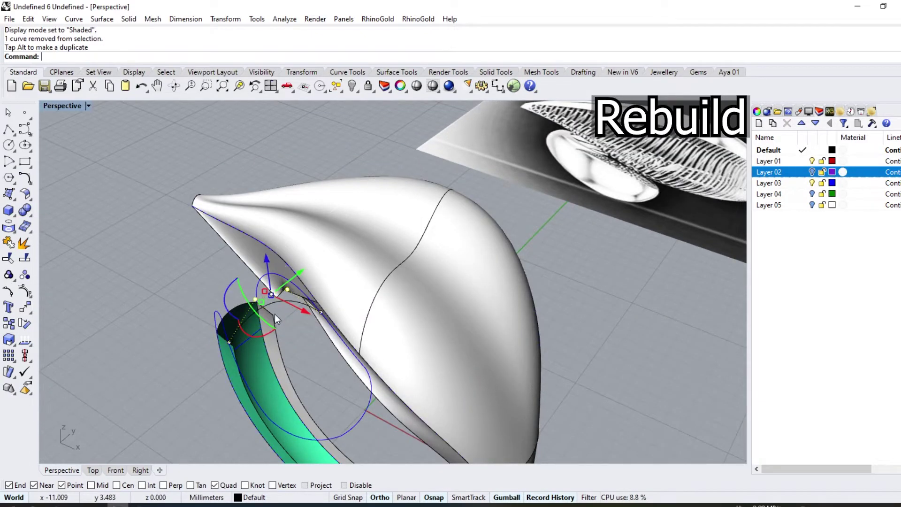
{"action": "right_click_drag", "start_coordinate": [274, 314], "coordinate": [266, 263]}
{"action": "scroll", "coordinate": [257, 262], "scroll_direction": "down", "scroll_amount": 3}
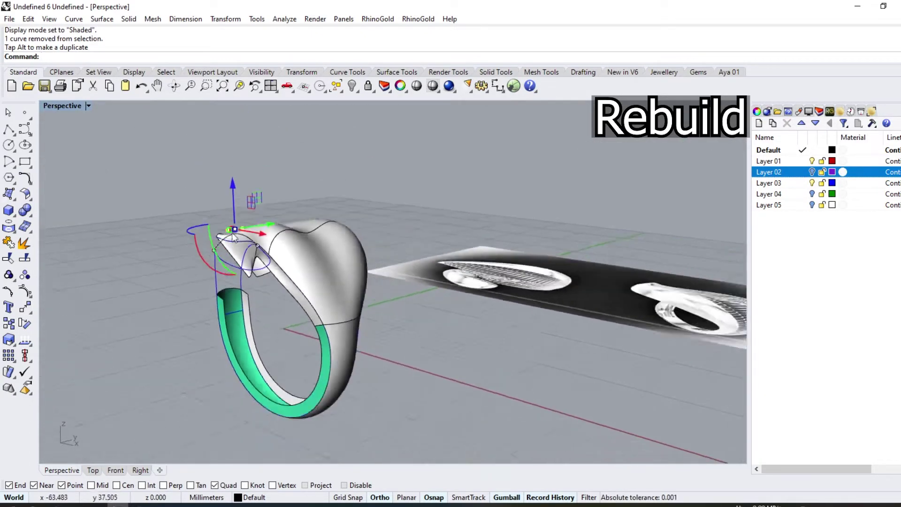
{"action": "scroll", "coordinate": [237, 193], "scroll_direction": "up", "scroll_amount": 3}
{"action": "left_click_drag", "start_coordinate": [236, 181], "coordinate": [238, 173]}
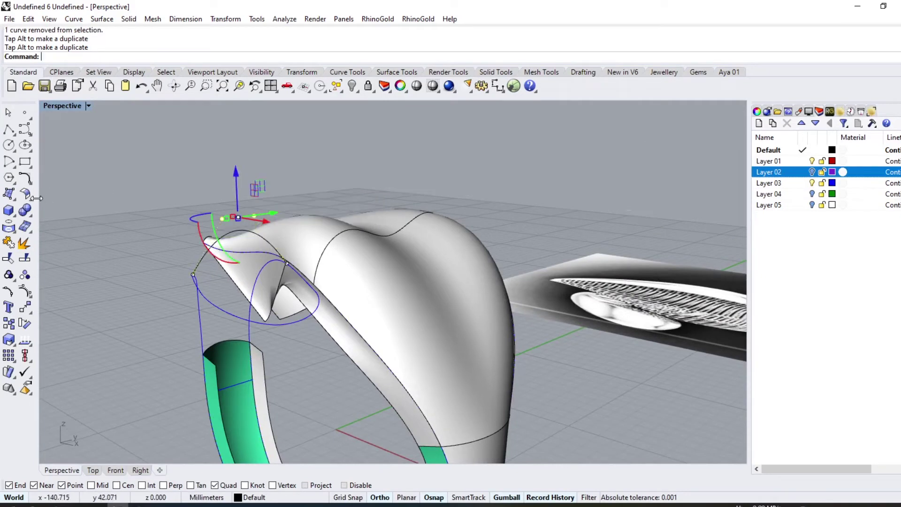
Rebuild the bent cross-section curve again
{"action": "left_click", "coordinate": [32, 181]}
{"action": "left_click", "coordinate": [156, 199]}
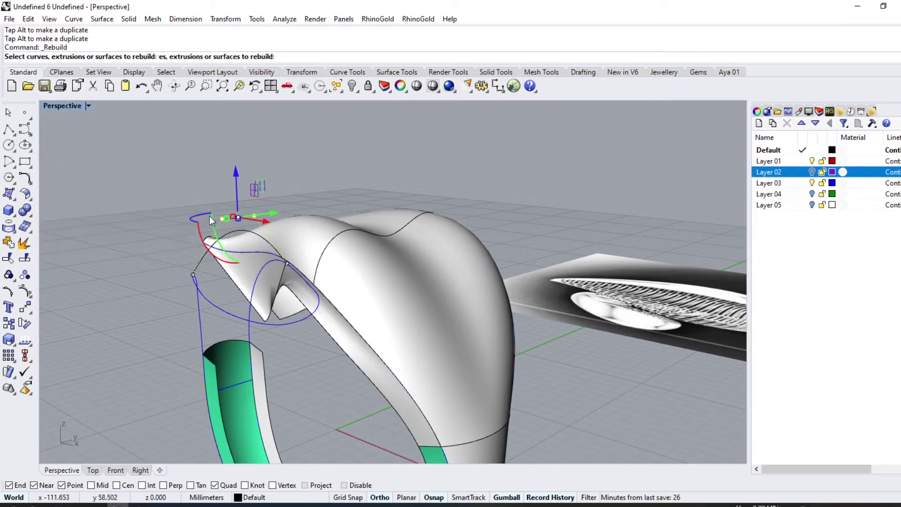
{"action": "left_click", "coordinate": [248, 235]}
{"action": "key", "text": "Return"}
{"action": "key", "text": "Return"}
{"action": "right_click_drag", "start_coordinate": [227, 229], "coordinate": [256, 249]}
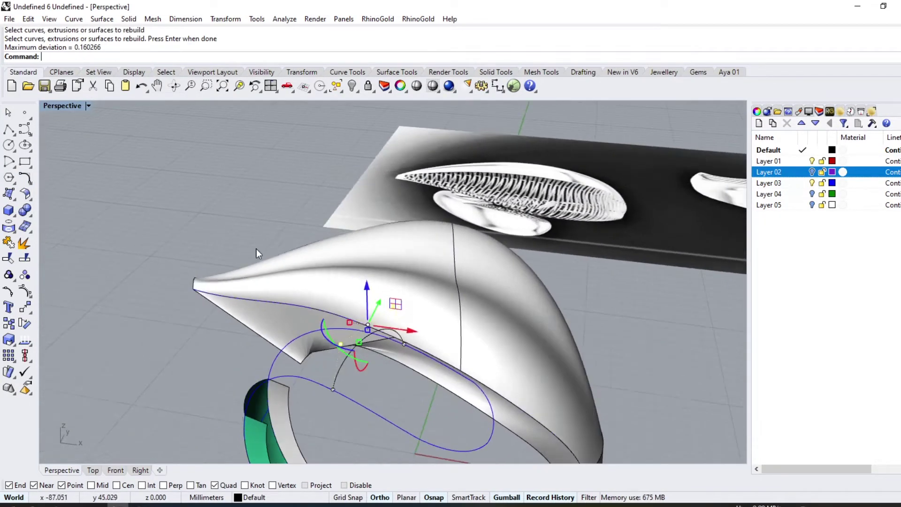
Sweep a surface along two rails with the bent curve, filling the leaf's underside
{"action": "left_click", "coordinate": [102, 19]}
{"action": "left_click", "coordinate": [117, 70]}
{"action": "scroll", "coordinate": [353, 334], "scroll_direction": "up", "scroll_amount": 2}
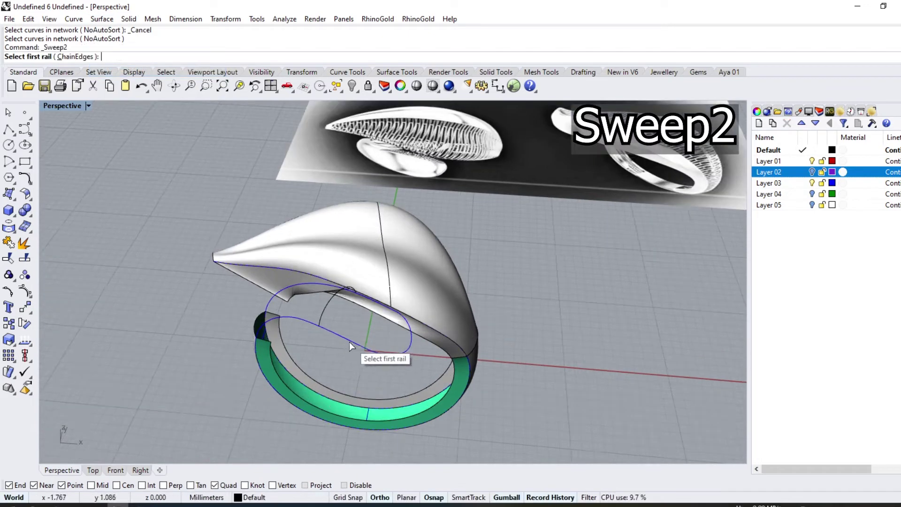
{"action": "left_click", "coordinate": [388, 310]}
{"action": "left_click", "coordinate": [404, 357]}
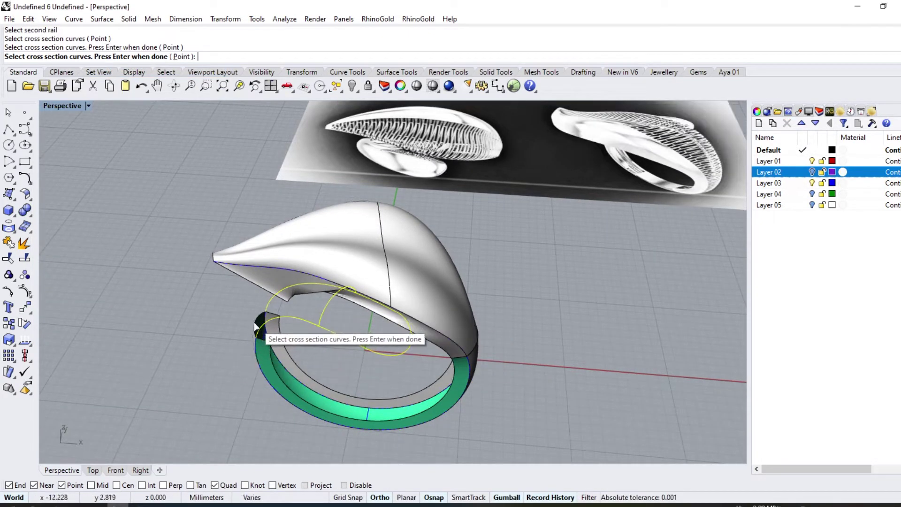
{"action": "key", "text": "Return"}
{"action": "key", "text": "Return"}
{"action": "mouse_move", "coordinate": [223, 319]}
{"action": "right_mouse_down"}
{"action": "mouse_move", "coordinate": [275, 301]}
{"action": "mouse_move", "coordinate": [277, 257]}
{"action": "right_mouse_up"}
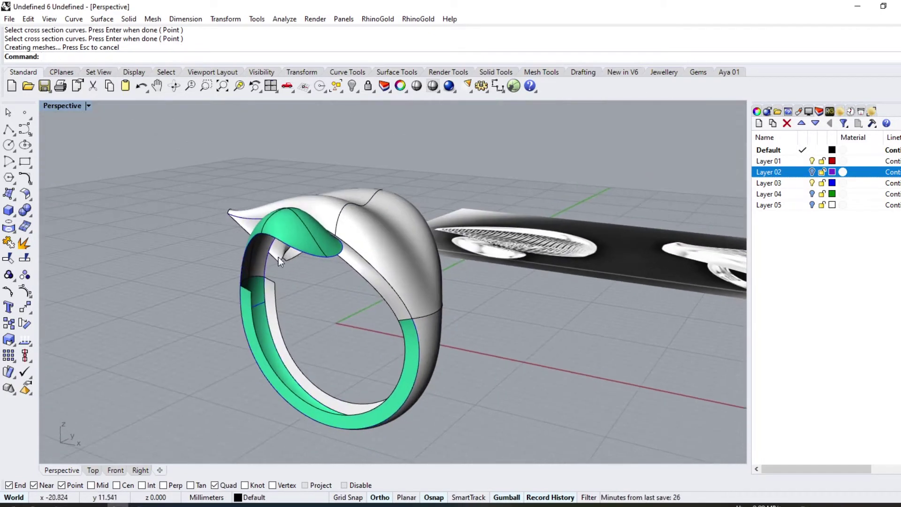
{"action": "scroll", "coordinate": [307, 216], "scroll_direction": "up", "scroll_amount": 2}
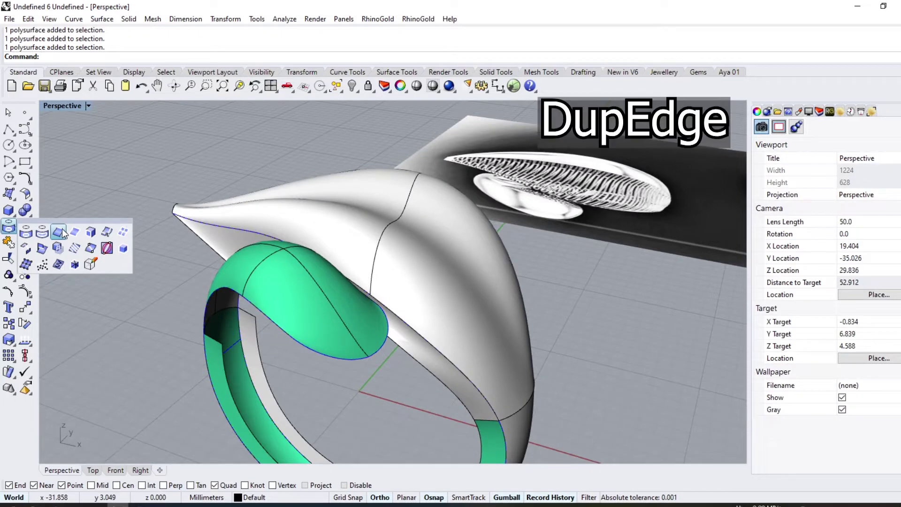
Duplicate the green upper surface's edges as curves, then delete the surface
{"action": "left_click", "coordinate": [63, 233]}
{"action": "left_click", "coordinate": [264, 283]}
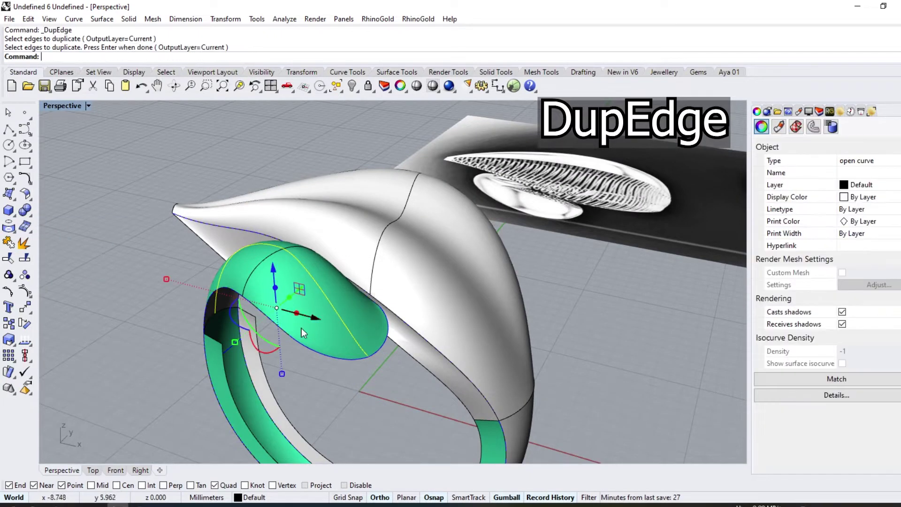
{"action": "key", "text": "Return"}
{"action": "right_click_drag", "start_coordinate": [301, 328], "coordinate": [395, 426]}
{"action": "left_click", "coordinate": [386, 299]}
{"action": "key", "text": "Delete"}
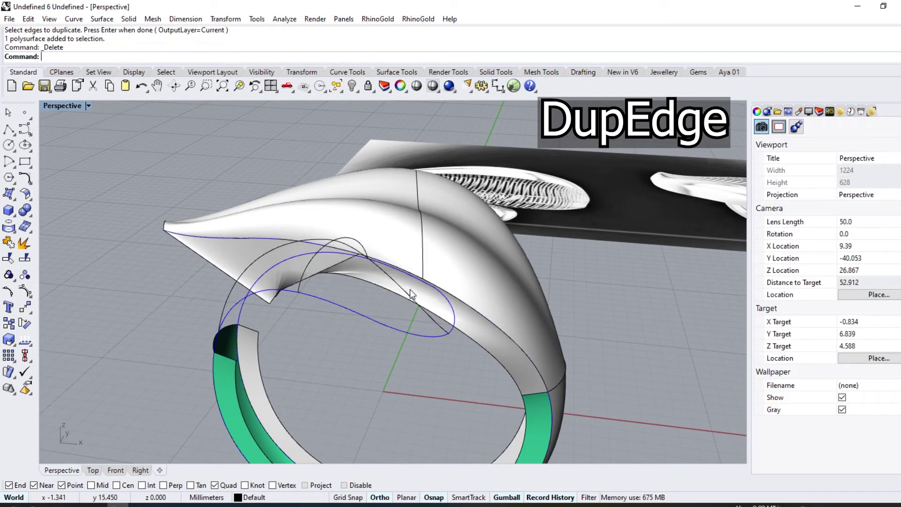
Rebuild the duplicated outer edge curve with 5 control points
{"action": "left_click", "coordinate": [411, 299]}
{"action": "left_click", "coordinate": [394, 329]}
{"action": "right_click_drag", "start_coordinate": [395, 328], "coordinate": [534, 237]}
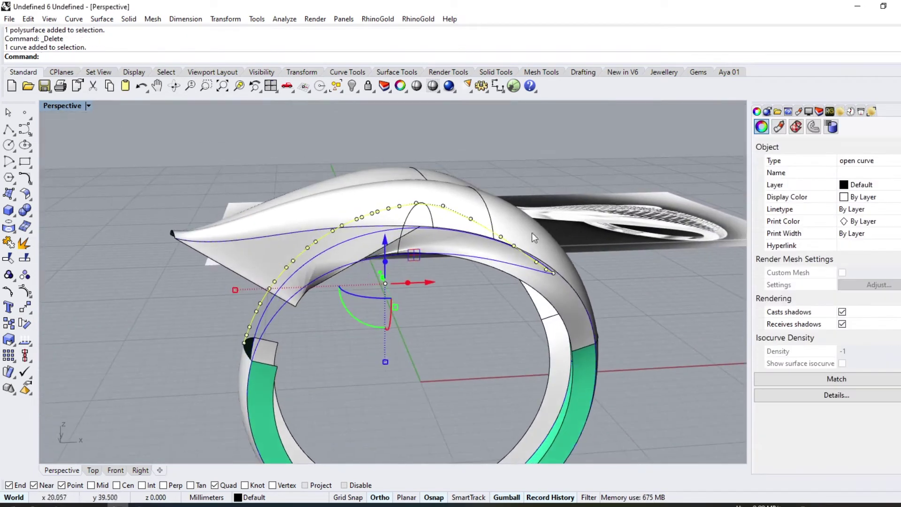
{"action": "left_click", "coordinate": [29, 183]}
{"action": "left_click", "coordinate": [170, 204]}
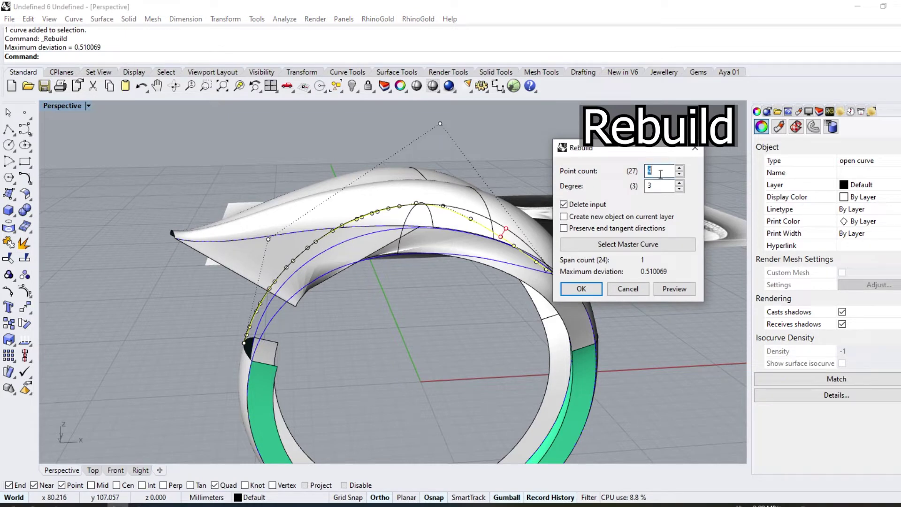
{"action": "type", "text": "5"}
{"action": "key", "text": "Return"}
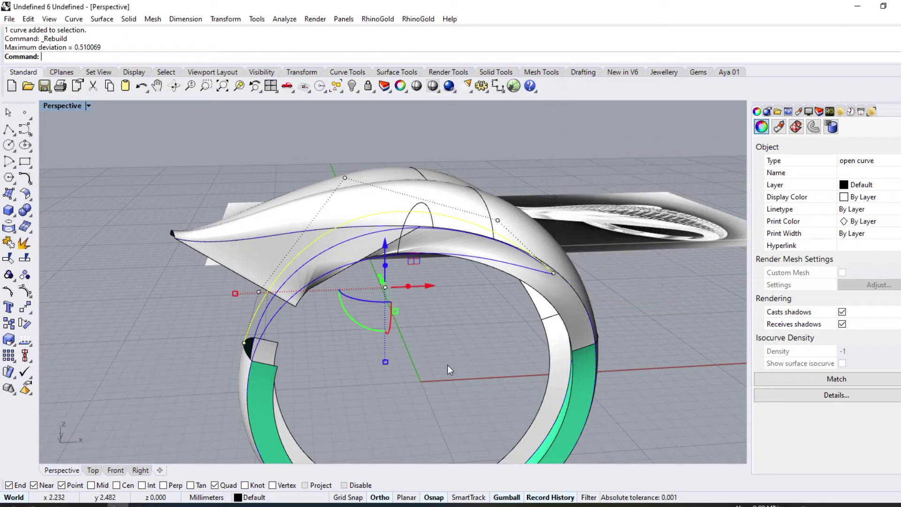
Move a control point of the rebuilt curve sideways with the gumball to reshape it
{"action": "mouse_move", "coordinate": [446, 364]}
{"action": "left_mouse_down"}
{"action": "mouse_move", "coordinate": [507, 182]}
{"action": "mouse_move", "coordinate": [567, 203]}
{"action": "left_mouse_up"}
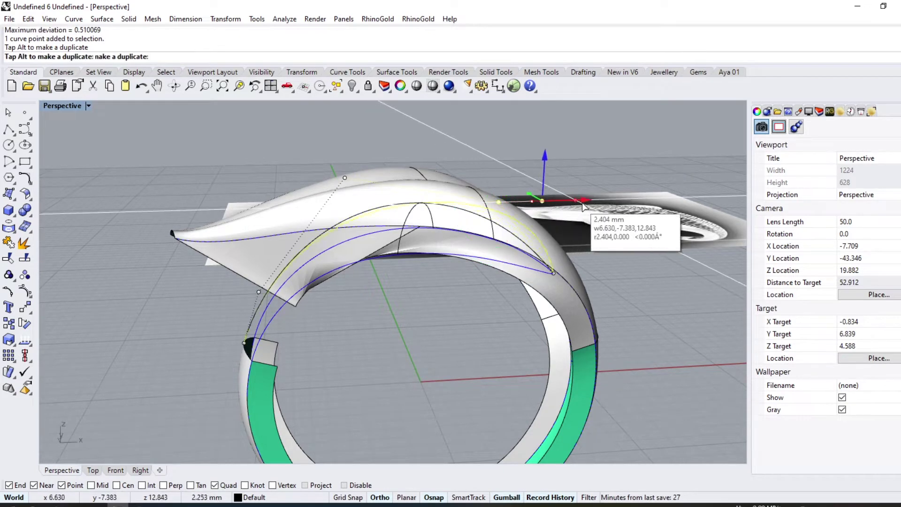
{"action": "right_click_drag", "start_coordinate": [478, 223], "coordinate": [429, 216]}
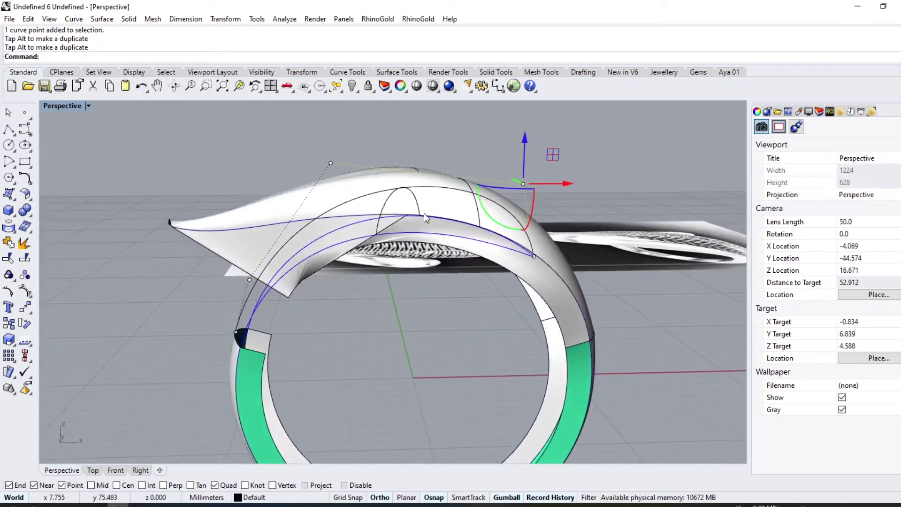
{"action": "left_click_drag", "start_coordinate": [552, 188], "coordinate": [564, 189]}
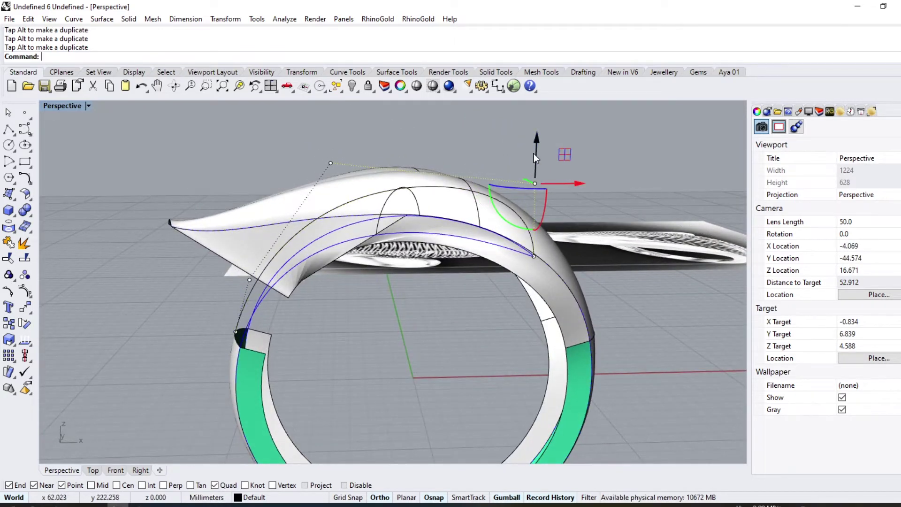
{"action": "right_click_drag", "start_coordinate": [533, 154], "coordinate": [448, 248]}
{"action": "left_click", "coordinate": [102, 19]}
Create a curve-network surface bridging the shank band and the leaf top
{"action": "left_click", "coordinate": [141, 118]}
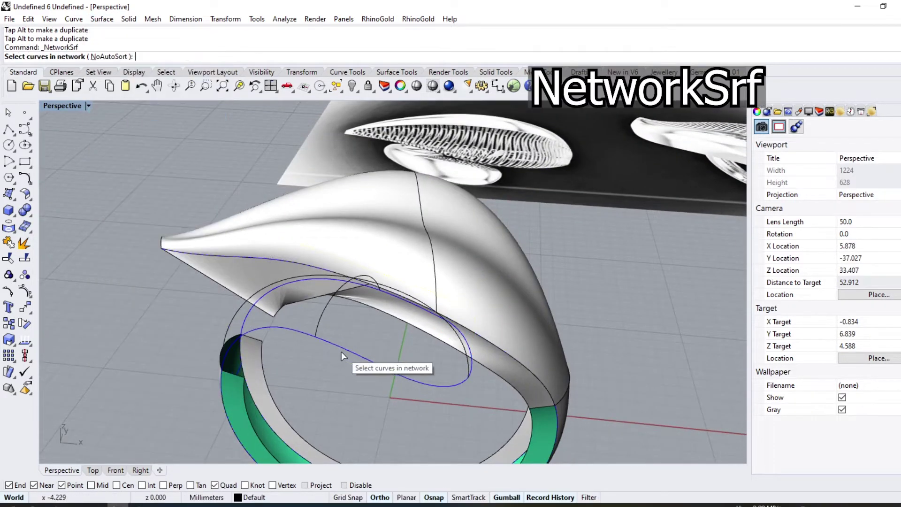
{"action": "left_click", "coordinate": [342, 351]}
{"action": "right_click_drag", "start_coordinate": [342, 351], "coordinate": [424, 369]}
{"action": "scroll", "coordinate": [425, 368], "scroll_direction": "up", "scroll_amount": 3}
{"action": "left_click", "coordinate": [439, 393]}
{"action": "left_click", "coordinate": [193, 359]}
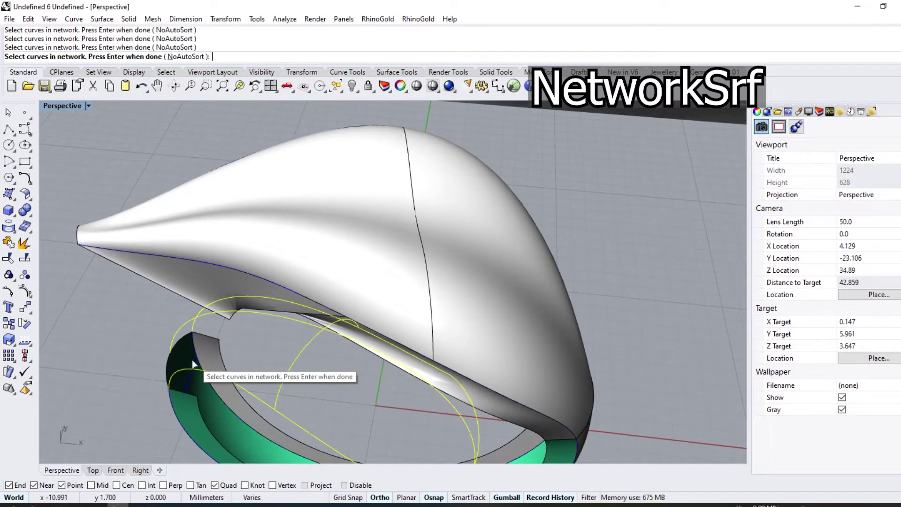
{"action": "scroll", "coordinate": [268, 272], "scroll_direction": "down", "scroll_amount": 5}
{"action": "right_click", "coordinate": [261, 326]}
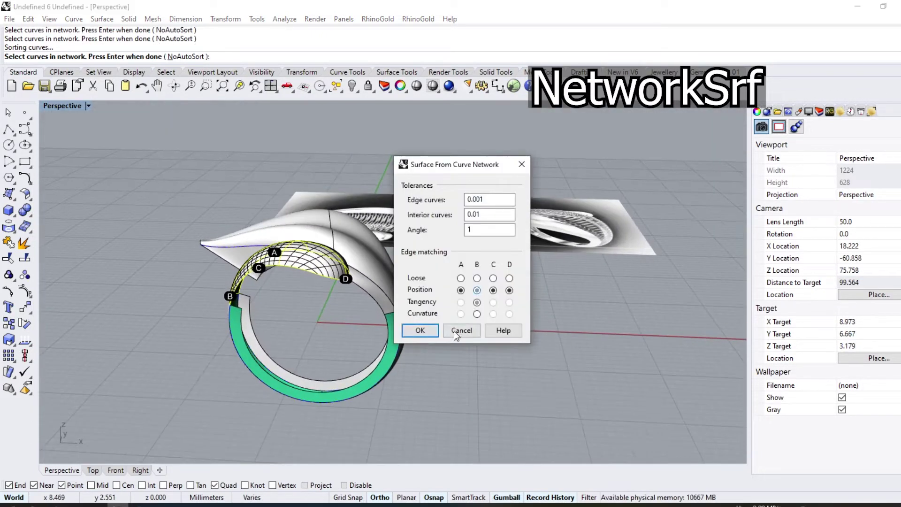
{"action": "key", "text": "Return"}
Orbit to a side view and zoom in on the ring's rounded top
{"action": "mouse_move", "coordinate": [306, 308]}
{"action": "right_mouse_down"}
{"action": "mouse_move", "coordinate": [226, 302]}
{"action": "mouse_move", "coordinate": [412, 271]}
{"action": "mouse_move", "coordinate": [496, 277]}
{"action": "mouse_move", "coordinate": [488, 242]}
{"action": "mouse_move", "coordinate": [231, 361]}
{"action": "right_mouse_up"}
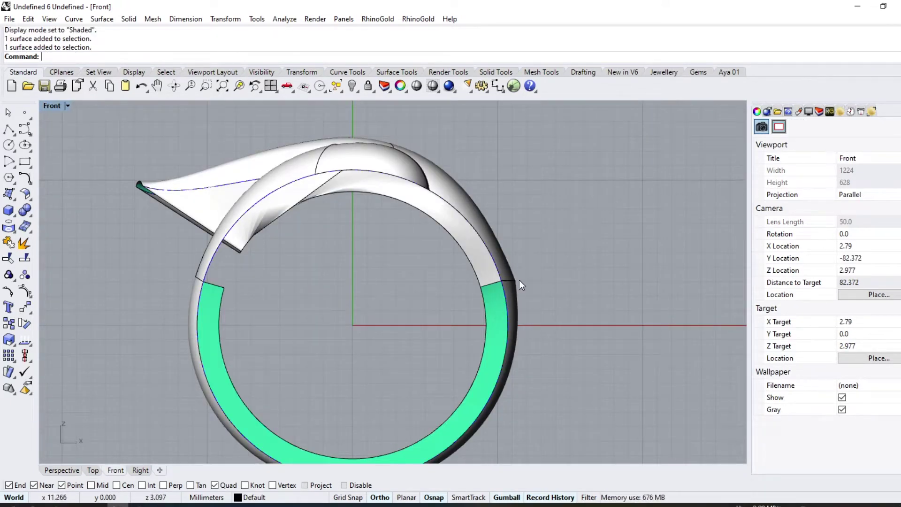
{"action": "scroll", "coordinate": [519, 280], "scroll_direction": "up", "scroll_amount": 5}
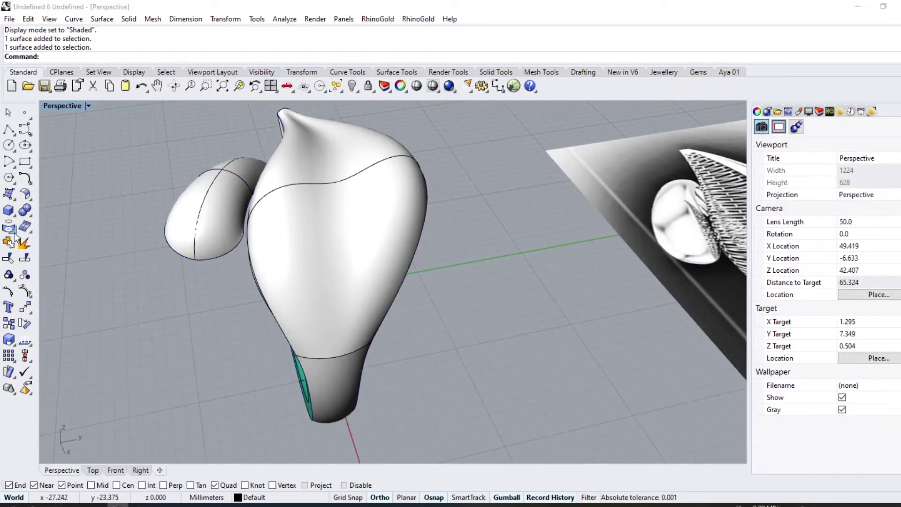
{"action": "left_click", "coordinate": [9, 226]}
Extract a V-direction isocurve through the middle of the ring's top surface
{"action": "left_click", "coordinate": [109, 232]}
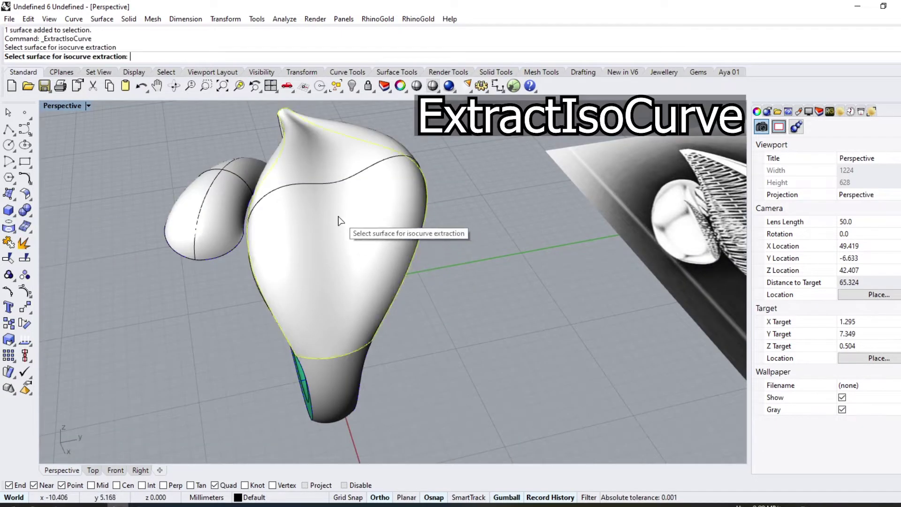
{"action": "left_click", "coordinate": [340, 220]}
{"action": "left_click", "coordinate": [144, 57]}
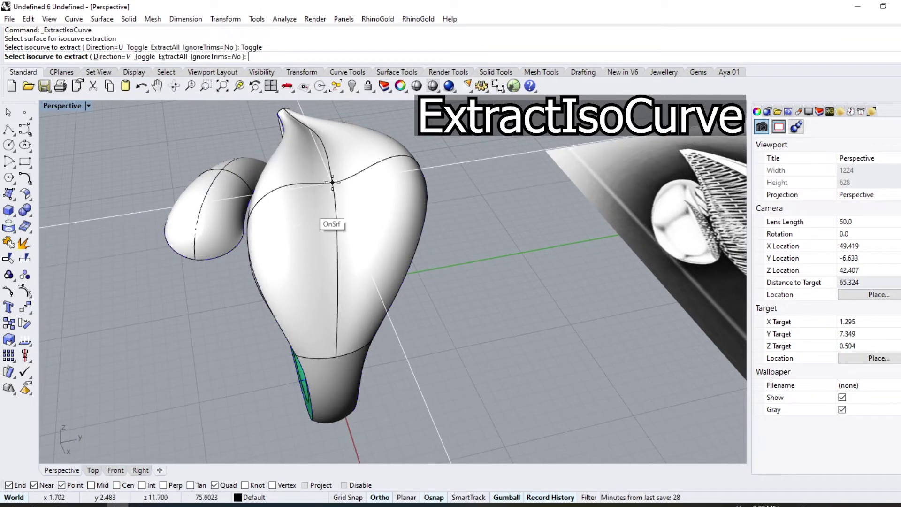
{"action": "left_click", "coordinate": [337, 356]}
{"action": "key", "text": "Return"}
{"action": "right_click_drag", "start_coordinate": [338, 357], "coordinate": [436, 322]}
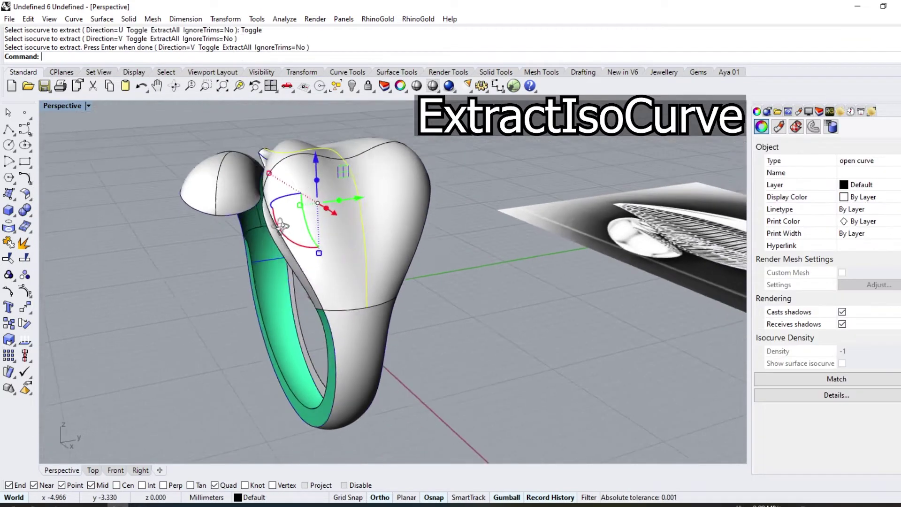
Delete the old top surface and return to the Perspective view
{"action": "left_click", "coordinate": [387, 247]}
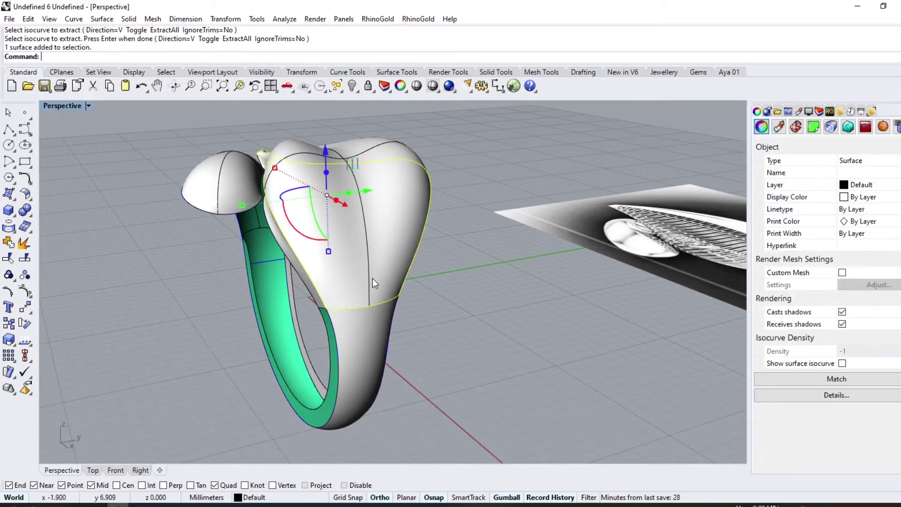
{"action": "key", "text": "Delete"}
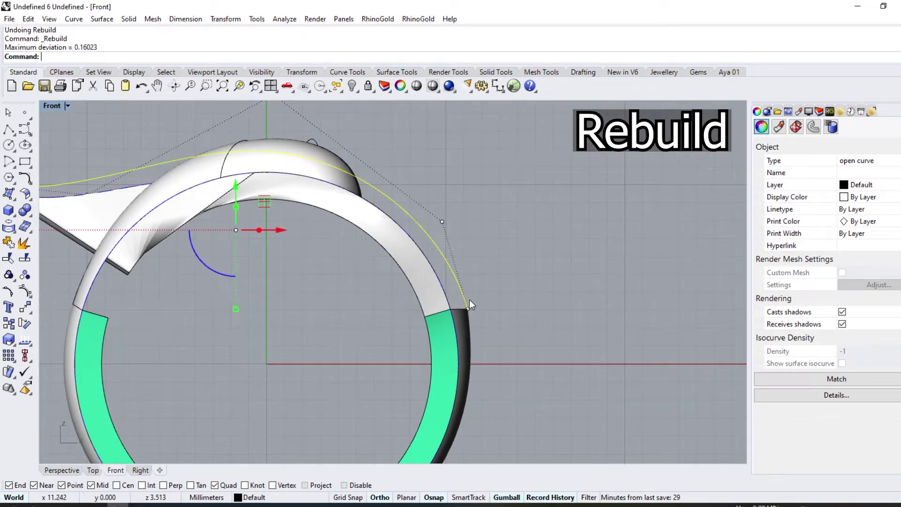
{"action": "scroll", "coordinate": [488, 275], "scroll_direction": "down", "scroll_amount": 5}
{"action": "key", "text": "Escape"}
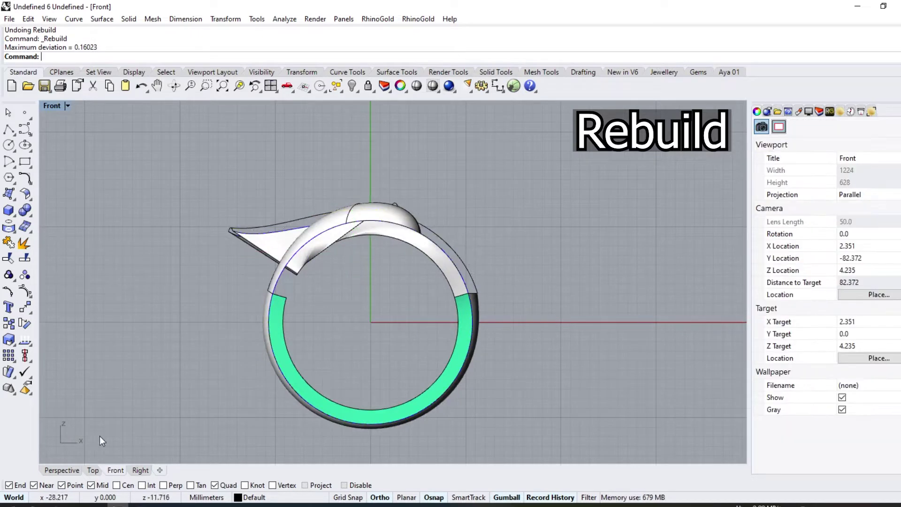
{"action": "left_click", "coordinate": [70, 470]}
Build a curve-network surface from the edge curves and the extracted isocurve
{"action": "left_click", "coordinate": [102, 18]}
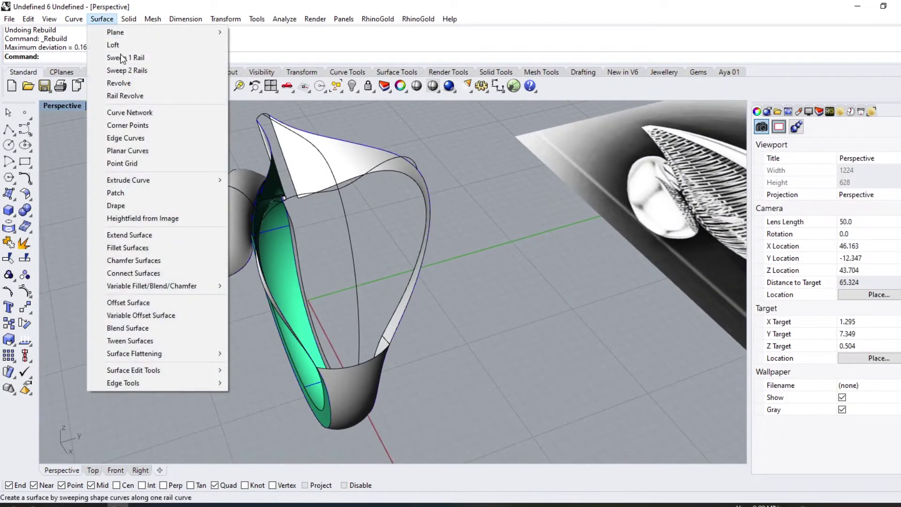
{"action": "left_click", "coordinate": [136, 107]}
{"action": "left_click", "coordinate": [304, 328]}
{"action": "left_click", "coordinate": [328, 356]}
{"action": "left_click", "coordinate": [407, 308]}
{"action": "left_click", "coordinate": [377, 357]}
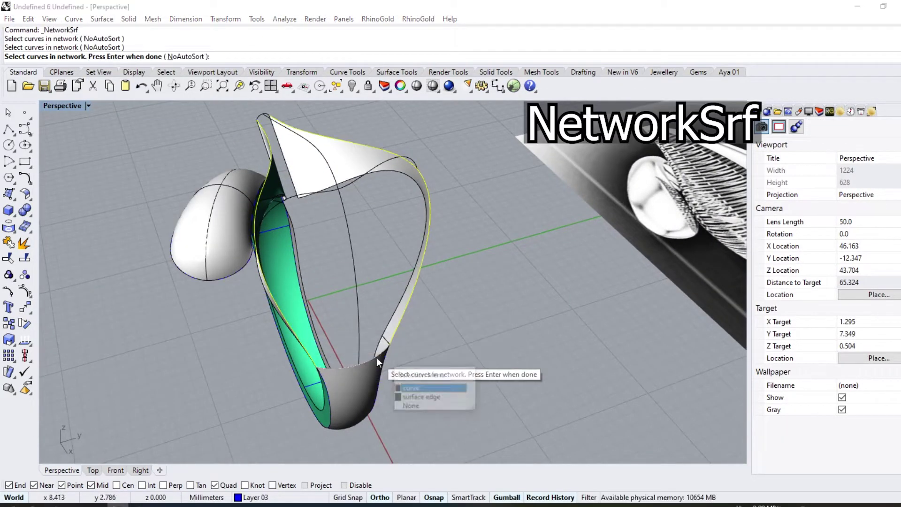
{"action": "left_click", "coordinate": [413, 375]}
{"action": "left_click", "coordinate": [261, 119]}
{"action": "left_click", "coordinate": [310, 140]}
{"action": "key", "text": "Return"}
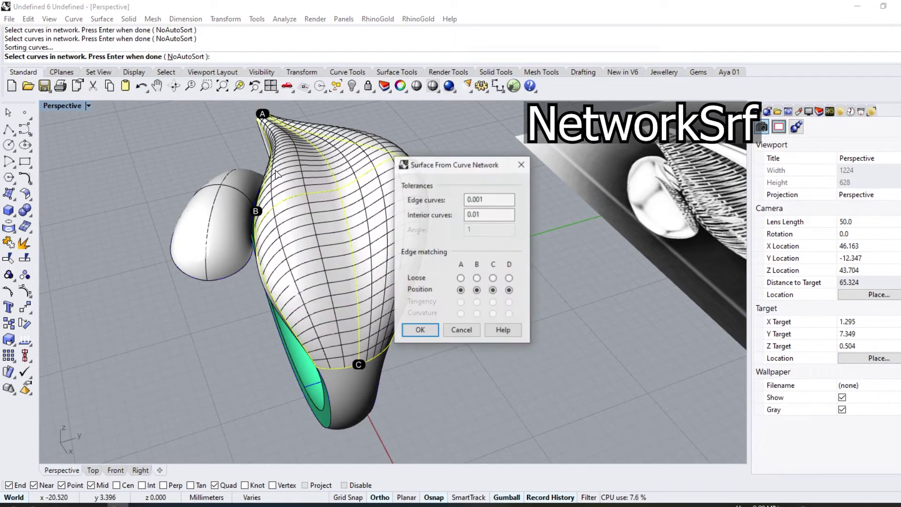
{"action": "right_click_drag", "start_coordinate": [211, 413], "coordinate": [178, 437]}
{"action": "key", "text": "Return"}
In Front wireframe view, select a control point on the top-shaping curve and try a move, then undo it
{"action": "left_click", "coordinate": [115, 470]}
{"action": "scroll", "coordinate": [454, 264], "scroll_direction": "up", "scroll_amount": 5}
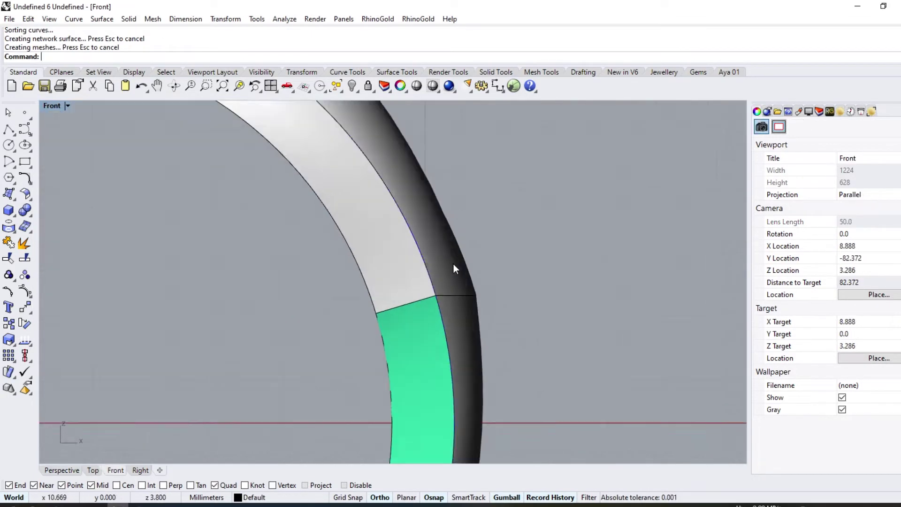
{"action": "scroll", "coordinate": [465, 255], "scroll_direction": "up", "scroll_amount": 3}
{"action": "key", "text": "ctrl+alt+w"}
{"action": "left_click", "coordinate": [442, 293]}
{"action": "left_click", "coordinate": [429, 212]}
{"action": "key", "text": "ctrl+alt+s"}
{"action": "left_click_drag", "start_coordinate": [432, 214], "coordinate": [463, 212]}
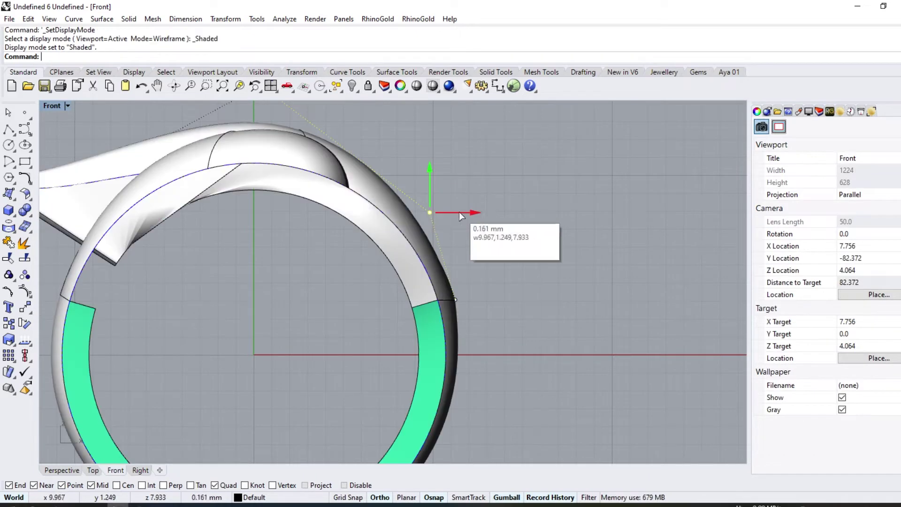
{"action": "key", "text": "ctrl+z"}
Raise the control point upward so history reshapes the leaf underside
{"action": "scroll", "coordinate": [465, 226], "scroll_direction": "up", "scroll_amount": 3}
{"action": "left_click_drag", "start_coordinate": [396, 175], "coordinate": [396, 155]}
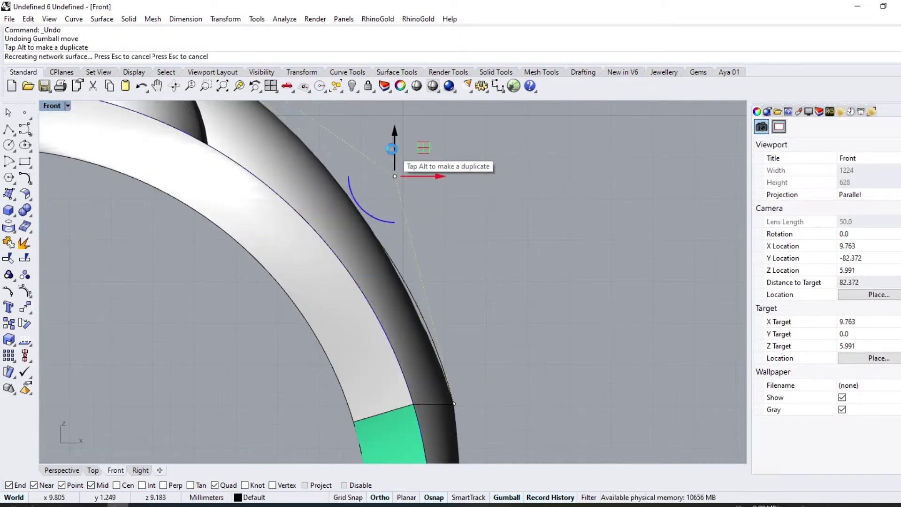
{"action": "scroll", "coordinate": [459, 282], "scroll_direction": "down", "scroll_amount": 4}
{"action": "scroll", "coordinate": [457, 320], "scroll_direction": "up", "scroll_amount": 5}
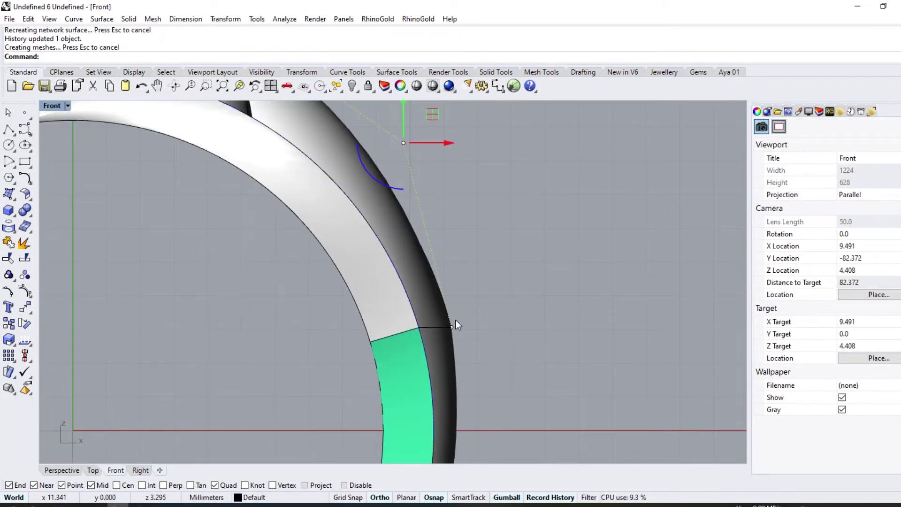
{"action": "scroll", "coordinate": [455, 319], "scroll_direction": "down", "scroll_amount": 2}
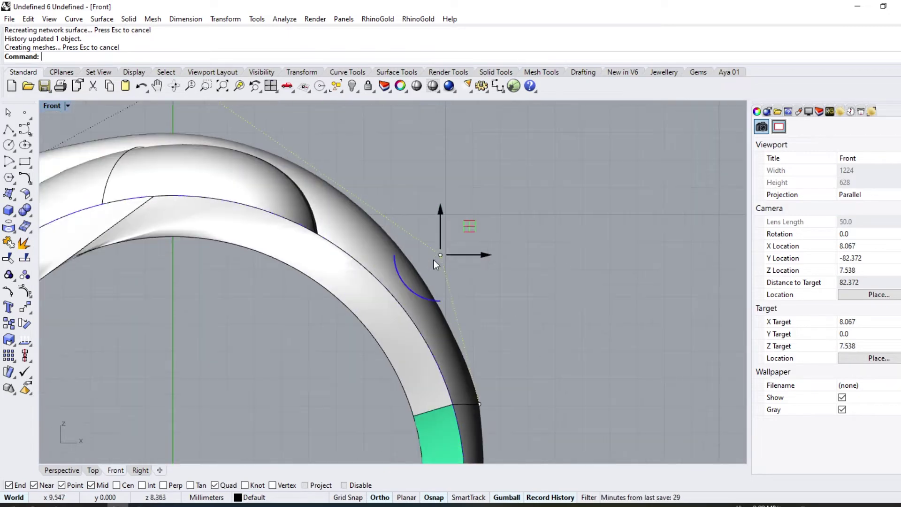
{"action": "left_click_drag", "start_coordinate": [440, 225], "coordinate": [439, 187]}
{"action": "scroll", "coordinate": [449, 289], "scroll_direction": "down", "scroll_amount": 3}
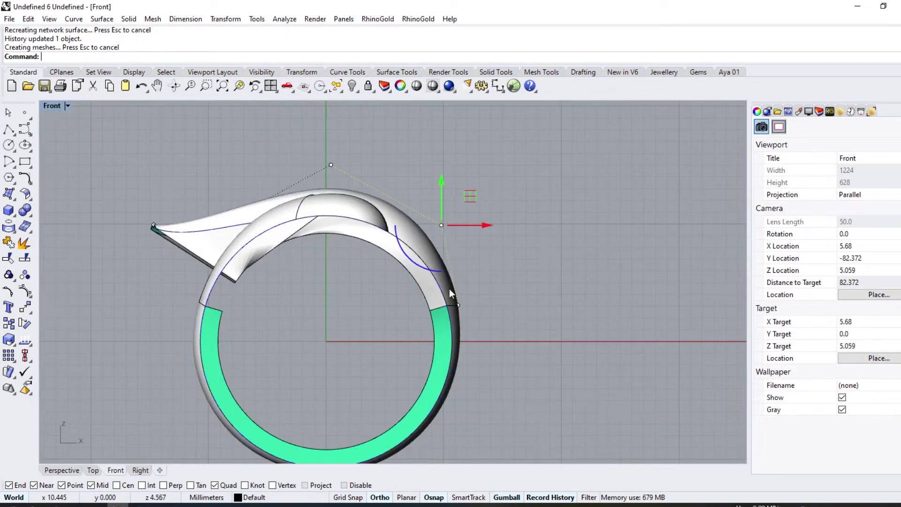
{"action": "scroll", "coordinate": [458, 305], "scroll_direction": "up", "scroll_amount": 2}
{"action": "key", "text": "ctrl+Tab"}
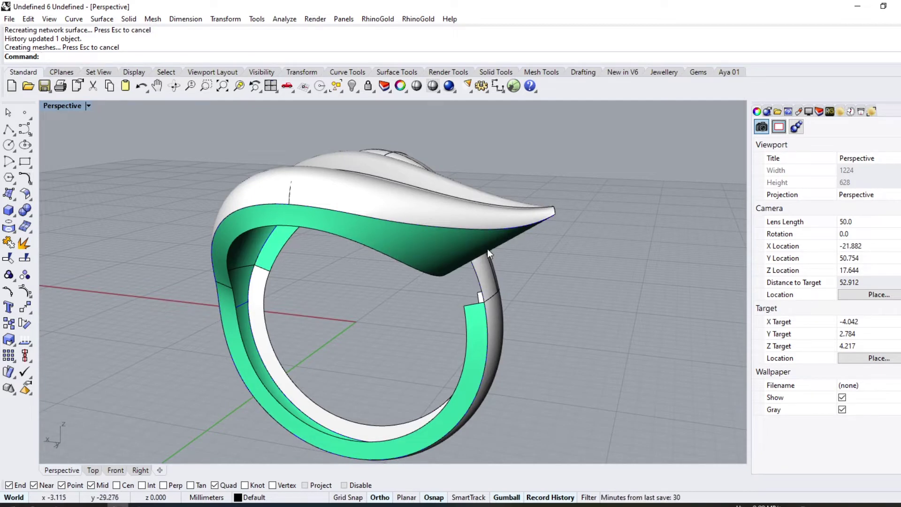
Offset the green surface's top edge curve 1.5 mm toward the inner side
{"action": "left_click", "coordinate": [499, 235]}
{"action": "left_click", "coordinate": [25, 178]}
{"action": "left_click", "coordinate": [61, 188]}
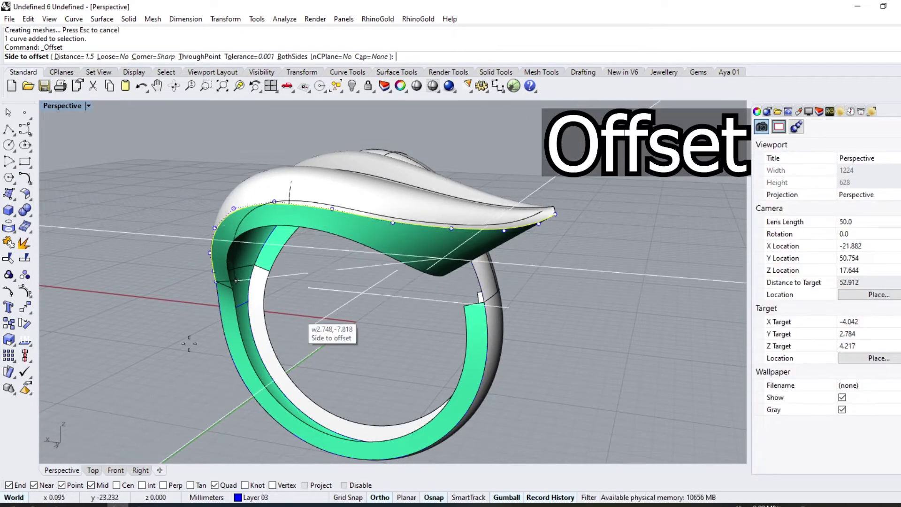
{"action": "left_click", "coordinate": [115, 469]}
{"action": "left_click", "coordinate": [271, 264]}
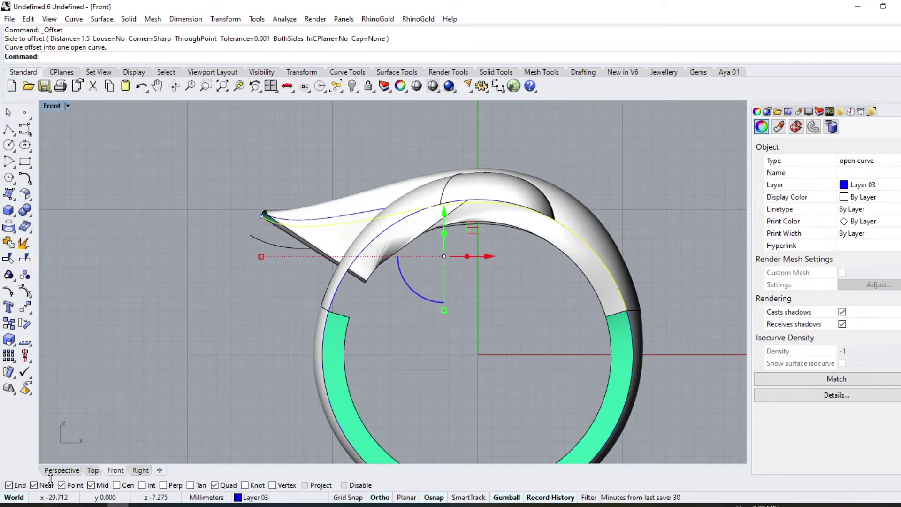
{"action": "left_click", "coordinate": [62, 470]}
{"action": "mouse_move", "coordinate": [423, 262]}
{"action": "right_mouse_down"}
{"action": "mouse_move", "coordinate": [462, 249]}
{"action": "mouse_move", "coordinate": [289, 264]}
{"action": "right_mouse_up"}
Loft a strip surface between the offset curve and the green surface's edge curve
{"action": "left_click", "coordinate": [170, 314]}
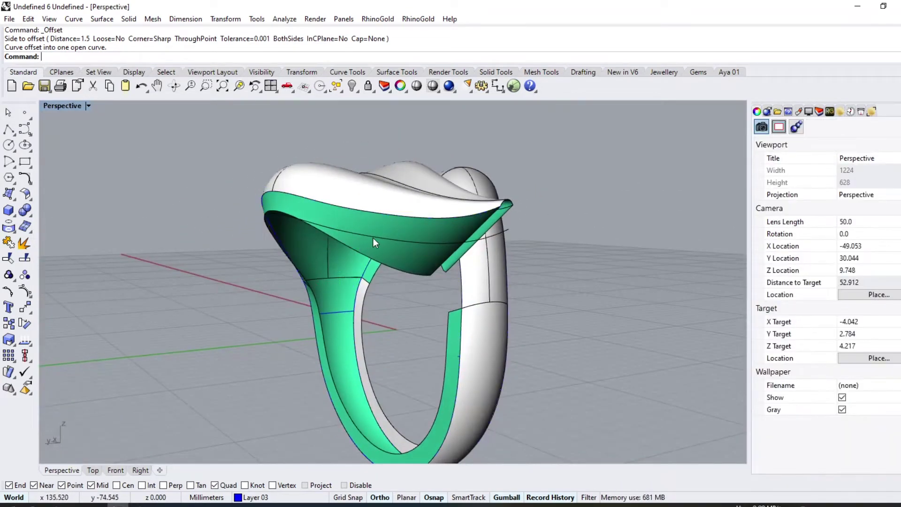
{"action": "left_click", "coordinate": [391, 228]}
{"action": "left_click", "coordinate": [339, 228]}
{"action": "left_click", "coordinate": [367, 201], "text": "shift"}
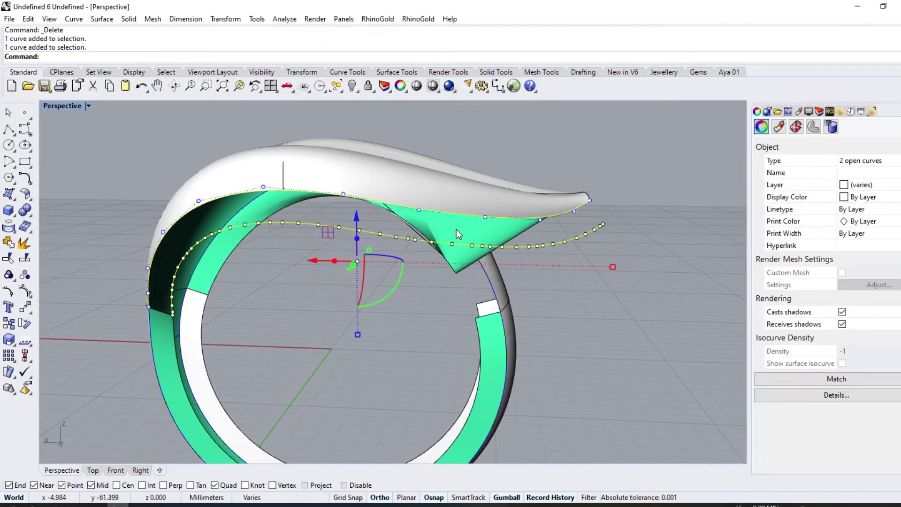
{"action": "right_click_drag", "start_coordinate": [456, 229], "coordinate": [376, 232]}
{"action": "left_click", "coordinate": [101, 19]}
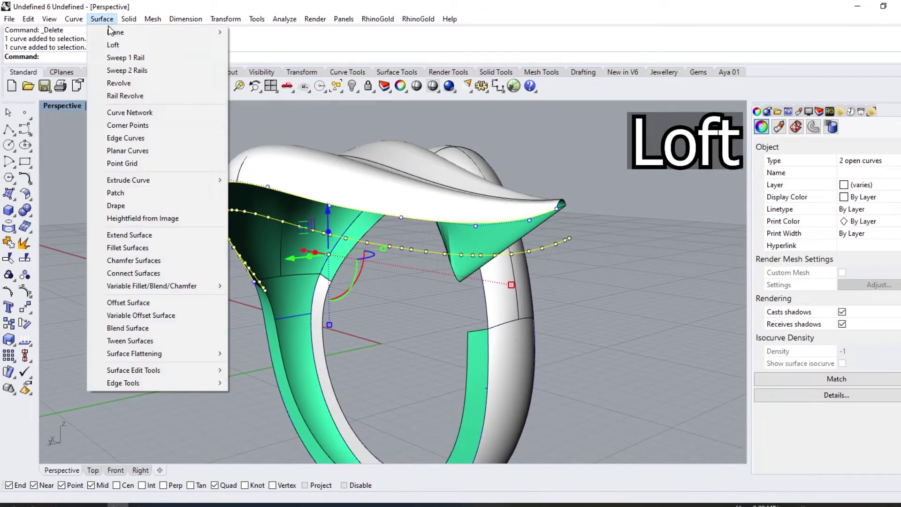
{"action": "left_click", "coordinate": [113, 43]}
{"action": "left_click", "coordinate": [442, 336]}
{"action": "mouse_move", "coordinate": [443, 336]}
{"action": "right_mouse_down"}
{"action": "mouse_move", "coordinate": [173, 221]}
{"action": "mouse_move", "coordinate": [374, 234]}
{"action": "right_mouse_up"}
{"action": "key", "text": "Escape"}
{"action": "scroll", "coordinate": [374, 235], "scroll_direction": "up", "scroll_amount": 5}
Offset a curve near the leaf tip and loft it with a second curve into a band
{"action": "left_click", "coordinate": [374, 207]}
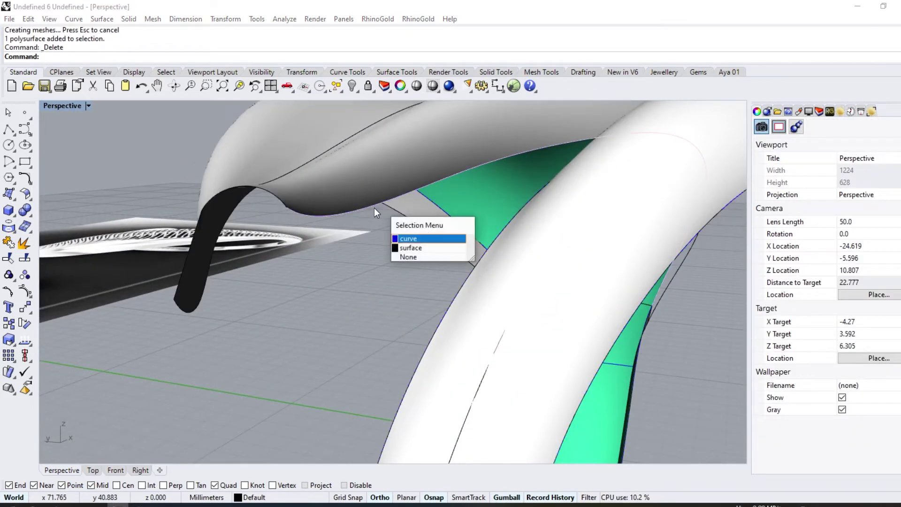
{"action": "left_click", "coordinate": [308, 262]}
{"action": "right_click_drag", "start_coordinate": [305, 289], "coordinate": [386, 258]}
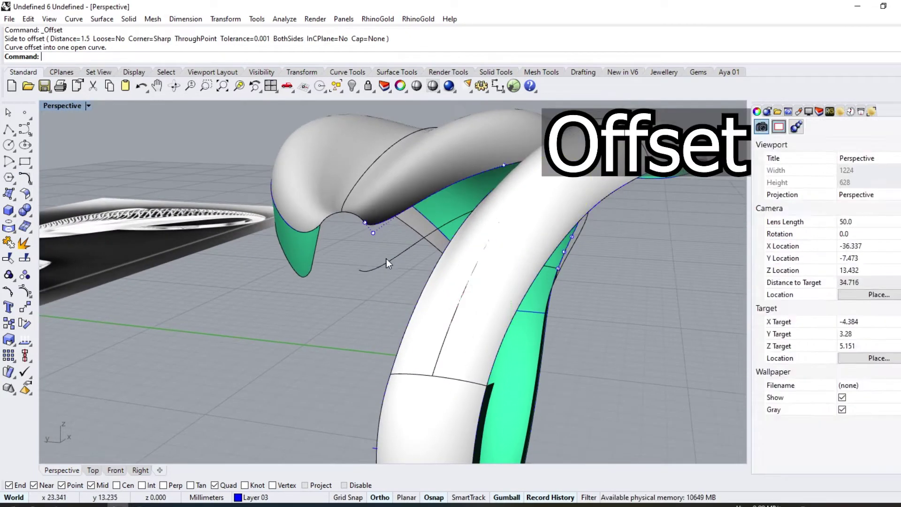
{"action": "left_click", "coordinate": [389, 221]}
{"action": "left_click", "coordinate": [101, 19]}
{"action": "left_click", "coordinate": [114, 45]}
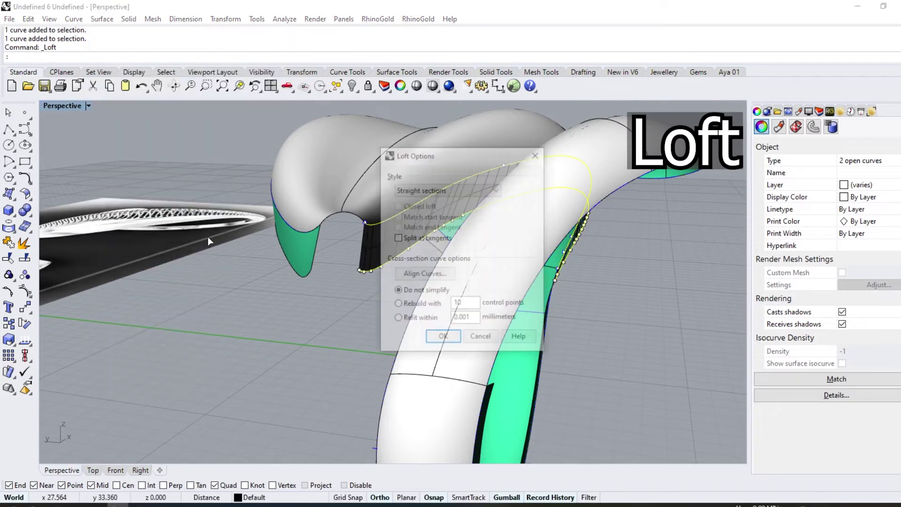
{"action": "key", "text": "Return"}
{"action": "mouse_move", "coordinate": [208, 237]}
{"action": "right_mouse_down"}
{"action": "mouse_move", "coordinate": [396, 209]}
{"action": "mouse_move", "coordinate": [361, 176]}
{"action": "right_mouse_up"}
{"action": "key", "text": "Escape"}
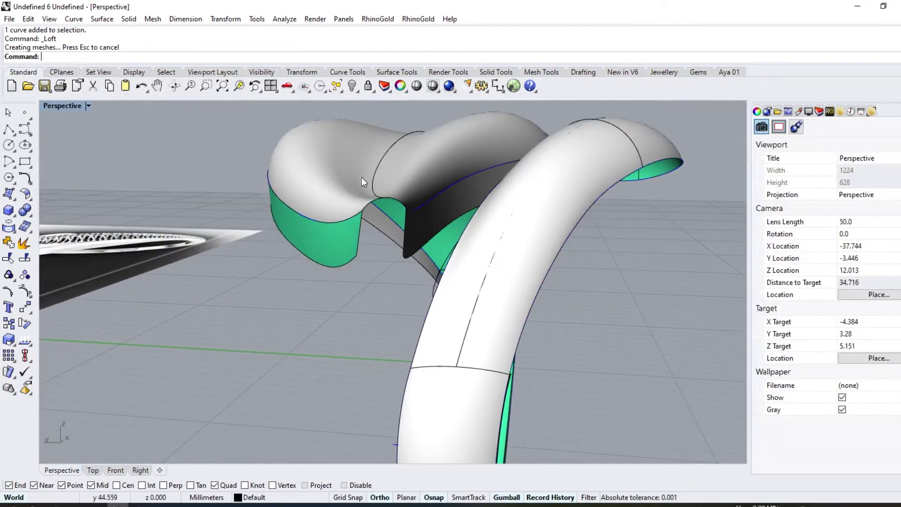
Start a two-rail sweep along the green band's edge with a cross-section curve
{"action": "left_click", "coordinate": [102, 19]}
{"action": "left_click", "coordinate": [117, 86]}
{"action": "left_click", "coordinate": [404, 232]}
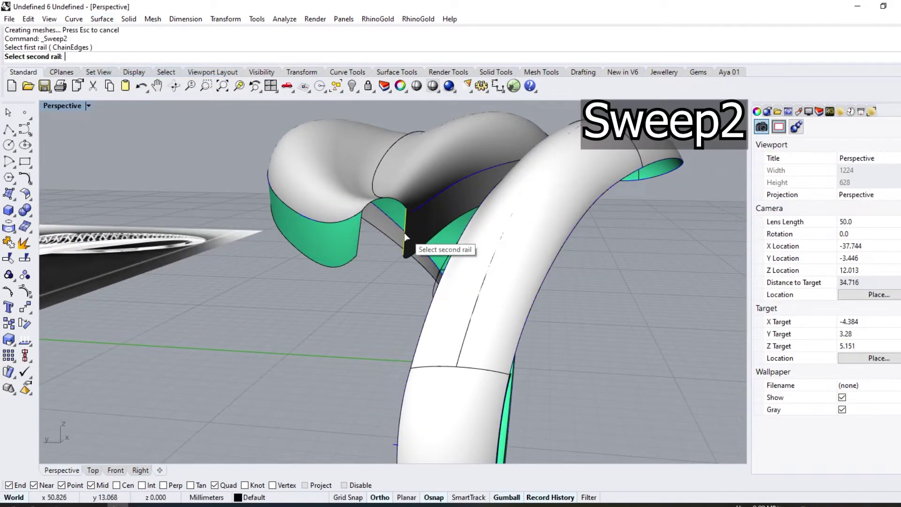
{"action": "left_click", "coordinate": [367, 205]}
{"action": "key", "text": "Return"}
{"action": "key", "text": "Return"}
{"action": "mouse_move", "coordinate": [338, 236]}
{"action": "right_mouse_down"}
{"action": "mouse_move", "coordinate": [252, 225]}
{"action": "mouse_move", "coordinate": [174, 244]}
{"action": "mouse_move", "coordinate": [459, 238]}
{"action": "mouse_move", "coordinate": [271, 289]}
{"action": "right_mouse_up"}
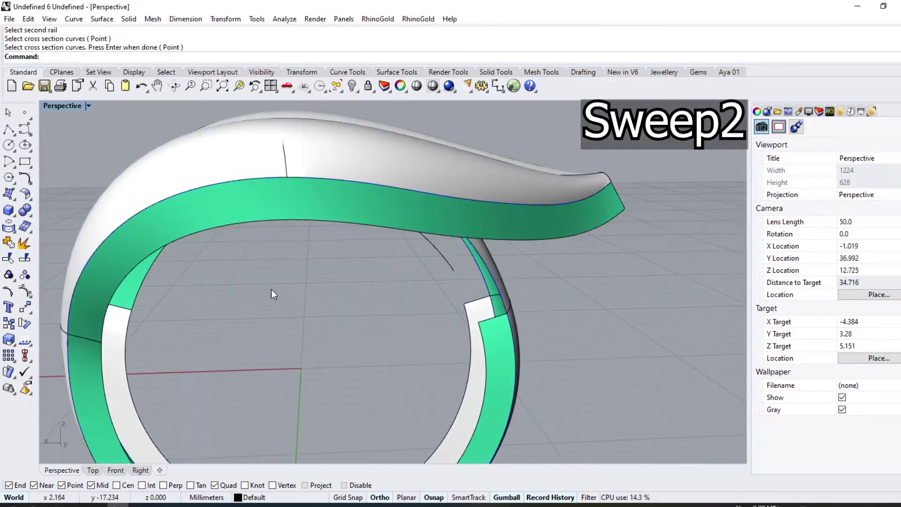
{"action": "left_click", "coordinate": [303, 219]}
{"action": "key", "text": "Return"}
Show the Front view in wireframe, zoomed on the yellow inner curve
{"action": "left_click", "coordinate": [119, 469]}
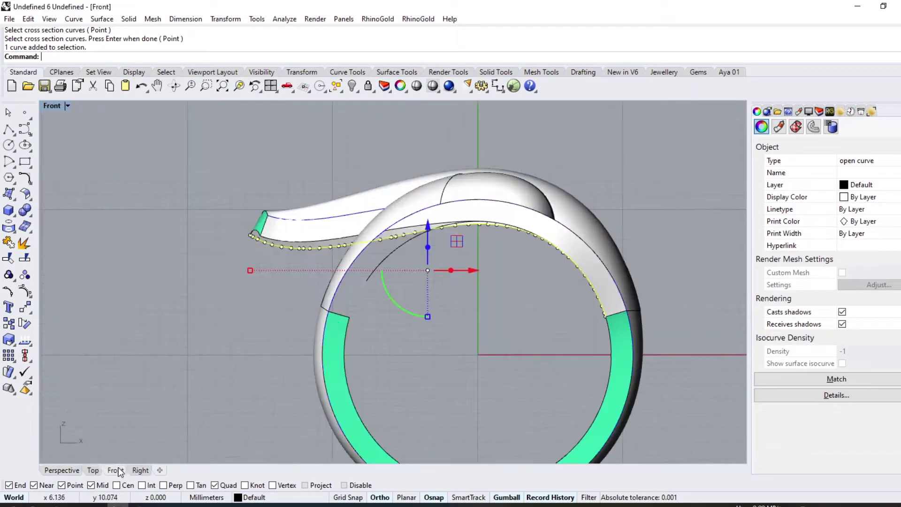
{"action": "scroll", "coordinate": [486, 201], "scroll_direction": "up", "scroll_amount": 2}
{"action": "scroll", "coordinate": [486, 201], "scroll_direction": "up", "scroll_amount": 2}
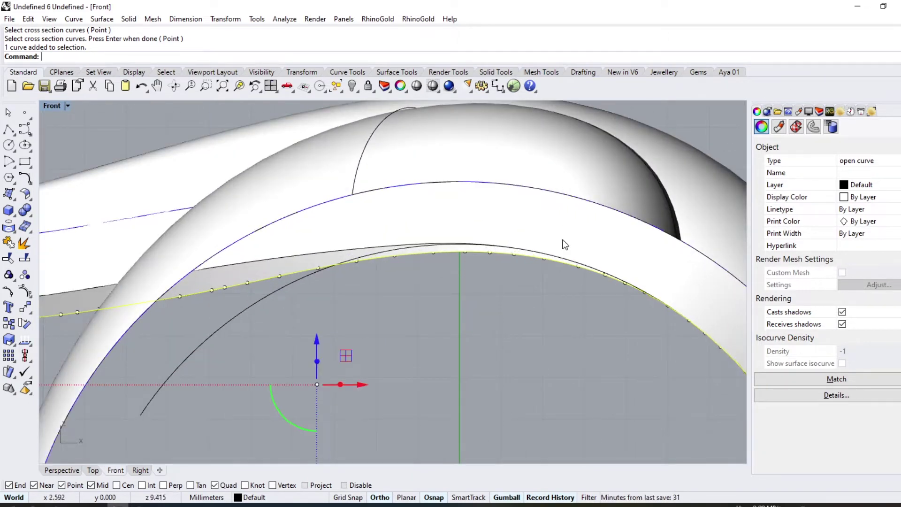
{"action": "scroll", "coordinate": [499, 247], "scroll_direction": "up", "scroll_amount": 2}
{"action": "key", "text": "ctrl+alt+w"}
{"action": "scroll", "coordinate": [329, 201], "scroll_direction": "down", "scroll_amount": 2}
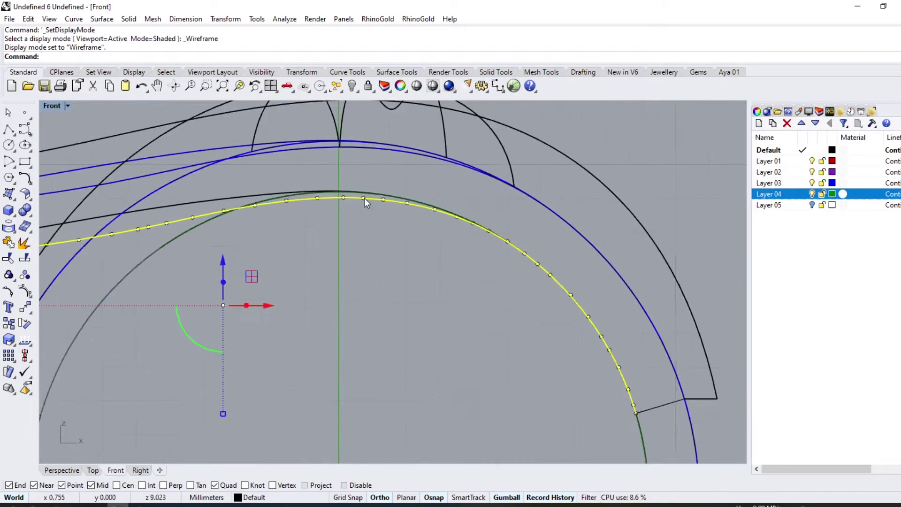
{"action": "scroll", "coordinate": [364, 198], "scroll_direction": "down", "scroll_amount": 2}
{"action": "scroll", "coordinate": [275, 208], "scroll_direction": "down", "scroll_amount": 2}
{"action": "scroll", "coordinate": [361, 215], "scroll_direction": "up", "scroll_amount": 3}
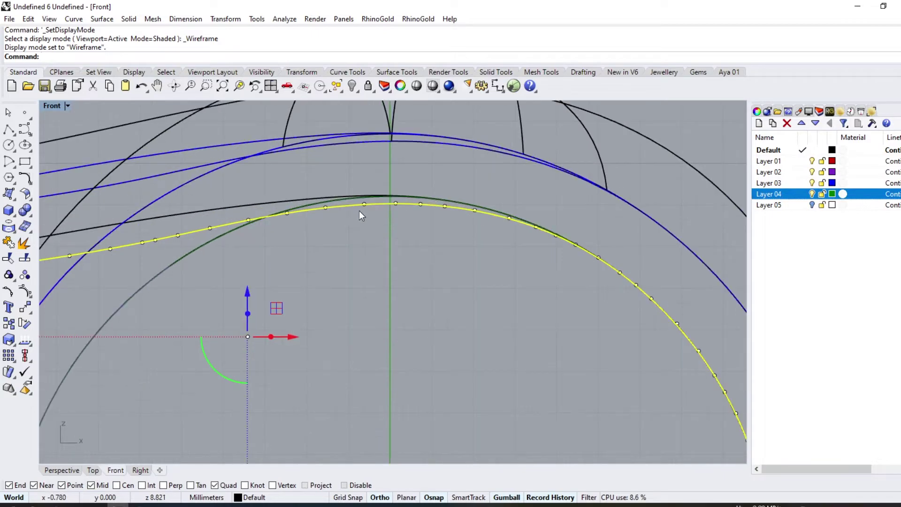
{"action": "scroll", "coordinate": [390, 193], "scroll_direction": "down", "scroll_amount": 2}
Rebuild the yellow inner curve with 10 control points
{"action": "left_click", "coordinate": [29, 190]}
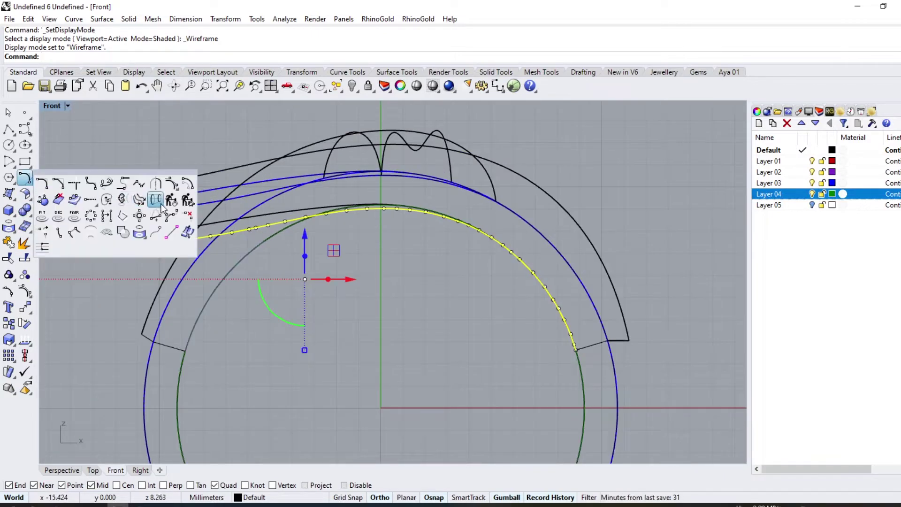
{"action": "left_click", "coordinate": [170, 200]}
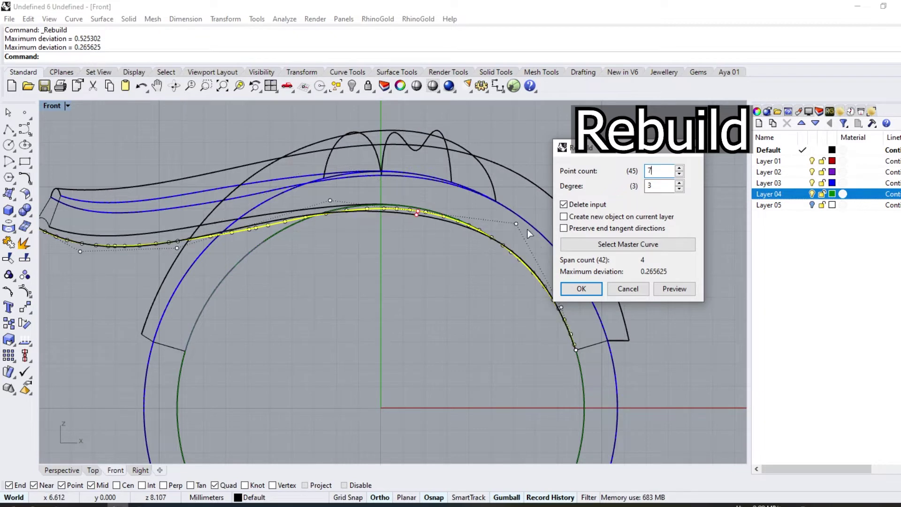
{"action": "double_click", "coordinate": [680, 168]}
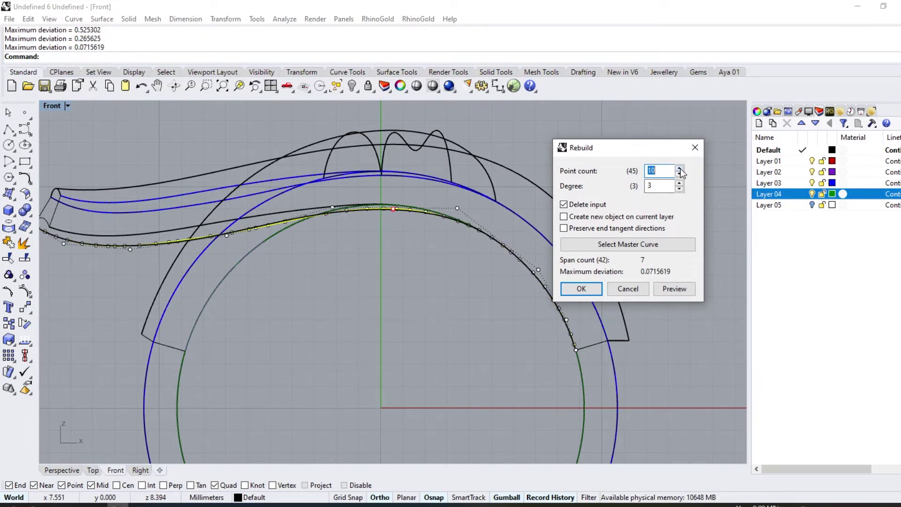
{"action": "key", "text": "Return"}
Window-select one control point and lift it slightly upward
{"action": "scroll", "coordinate": [420, 202], "scroll_direction": "up", "scroll_amount": 4}
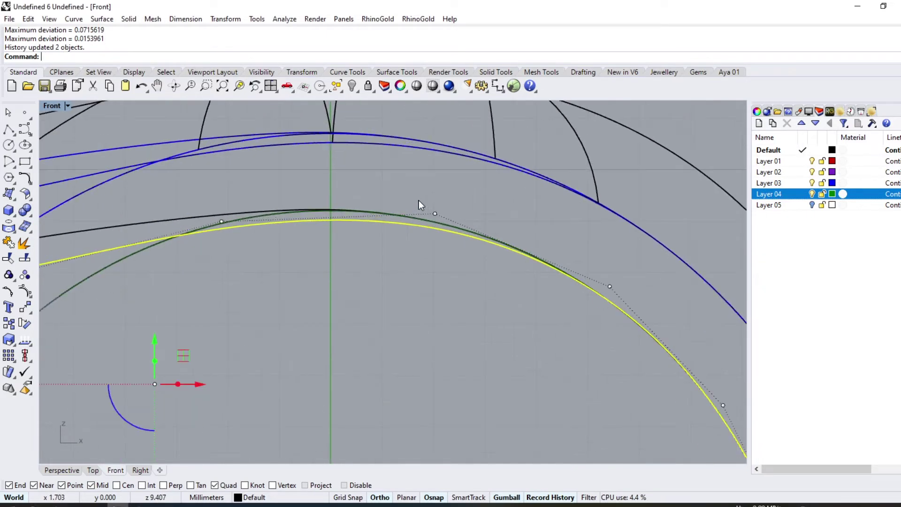
{"action": "mouse_move", "coordinate": [369, 263]}
{"action": "left_mouse_down"}
{"action": "mouse_move", "coordinate": [443, 191]}
{"action": "mouse_move", "coordinate": [429, 176]}
{"action": "left_mouse_up"}
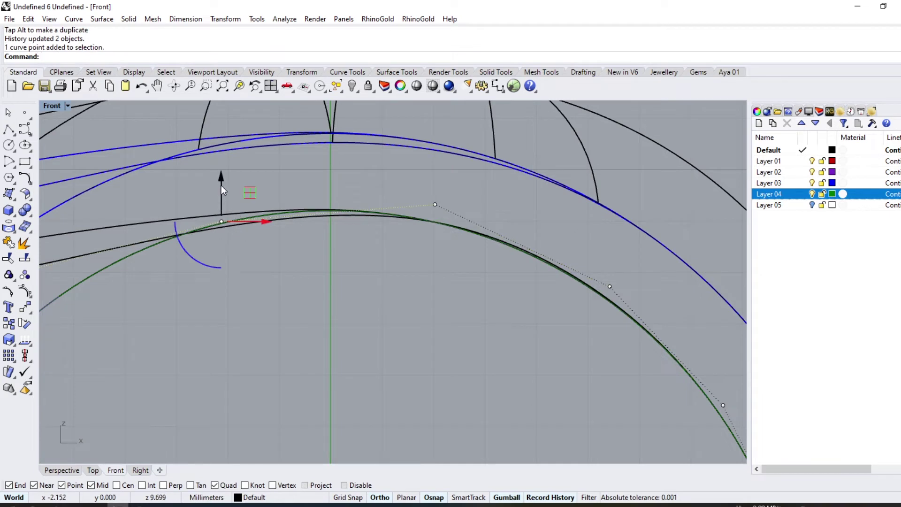
{"action": "left_click_drag", "start_coordinate": [221, 186], "coordinate": [221, 168]}
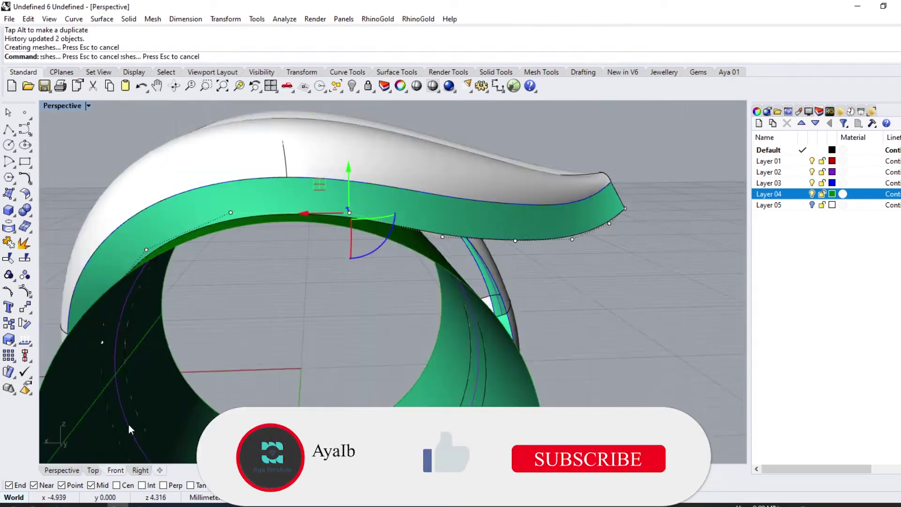
Select the curves running around the base of the ring's dome
{"action": "mouse_move", "coordinate": [131, 429]}
{"action": "right_mouse_down"}
{"action": "mouse_move", "coordinate": [402, 211]}
{"action": "mouse_move", "coordinate": [428, 177]}
{"action": "mouse_move", "coordinate": [412, 245]}
{"action": "mouse_move", "coordinate": [266, 232]}
{"action": "right_mouse_up"}
{"action": "mouse_move", "coordinate": [280, 234]}
{"action": "right_mouse_down"}
{"action": "mouse_move", "coordinate": [405, 234]}
{"action": "mouse_move", "coordinate": [392, 175]}
{"action": "mouse_move", "coordinate": [409, 209]}
{"action": "mouse_move", "coordinate": [478, 280]}
{"action": "mouse_move", "coordinate": [483, 237]}
{"action": "mouse_move", "coordinate": [369, 264]}
{"action": "mouse_move", "coordinate": [578, 253]}
{"action": "mouse_move", "coordinate": [362, 289]}
{"action": "right_mouse_up"}
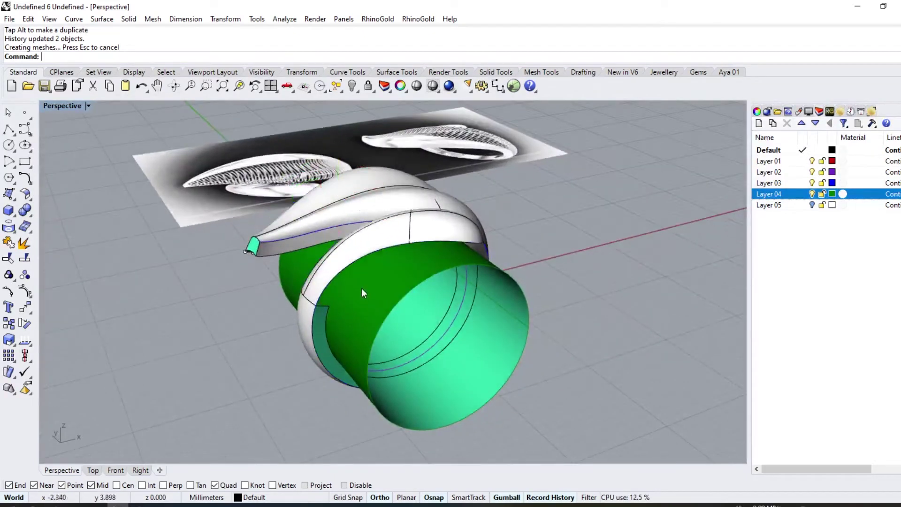
{"action": "left_click", "coordinate": [368, 255]}
{"action": "left_click", "coordinate": [422, 280]}
{"action": "mouse_move", "coordinate": [422, 281]}
{"action": "right_mouse_down"}
{"action": "mouse_move", "coordinate": [399, 250]}
{"action": "mouse_move", "coordinate": [352, 225]}
{"action": "right_mouse_up"}
{"action": "left_click", "coordinate": [403, 262]}
{"action": "scroll", "coordinate": [336, 209], "scroll_direction": "up", "scroll_amount": 5}
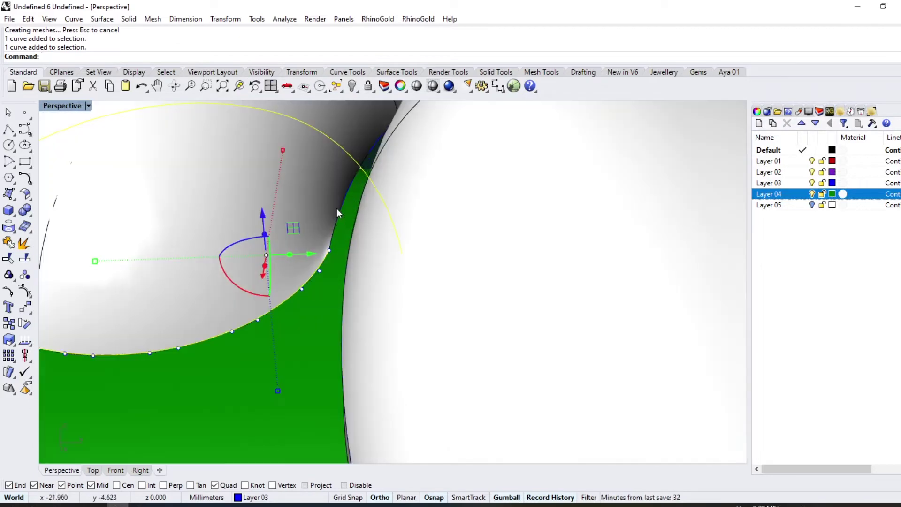
{"action": "left_click", "coordinate": [341, 211]}
{"action": "left_click", "coordinate": [394, 237]}
{"action": "scroll", "coordinate": [355, 221], "scroll_direction": "down", "scroll_amount": 5}
{"action": "right_click_drag", "start_coordinate": [357, 263], "coordinate": [365, 297]}
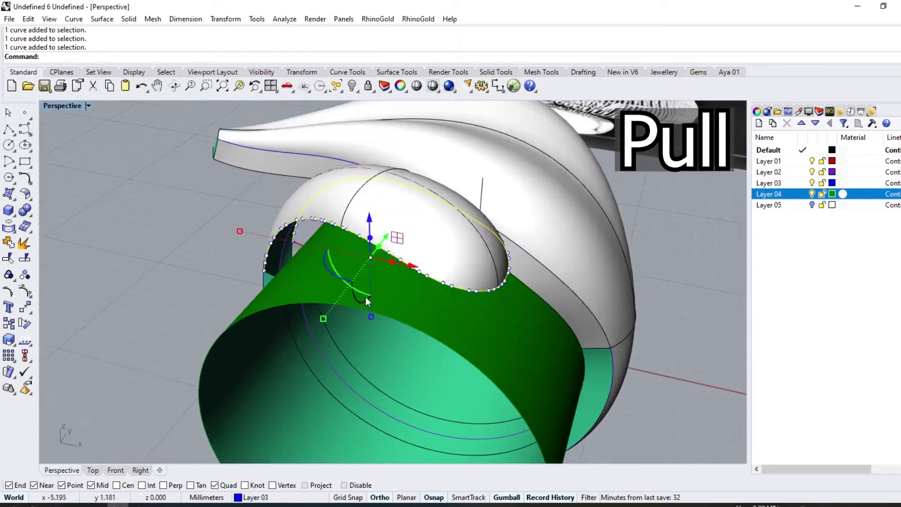
Pull the selected curves onto the green band surface
{"action": "left_click", "coordinate": [16, 232]}
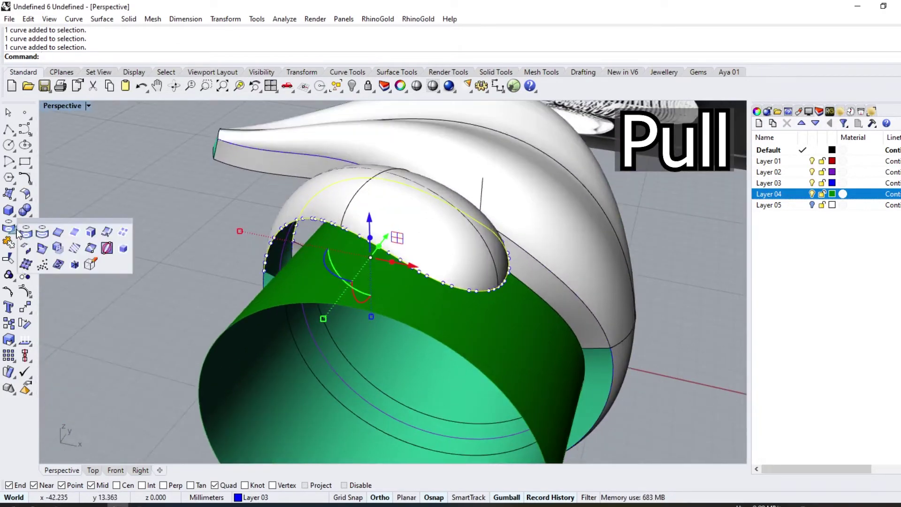
{"action": "left_click", "coordinate": [47, 236]}
{"action": "left_click", "coordinate": [374, 279]}
Finish pulling the curves, then loft a strip from the green band's top edge to the pulled inner curve
{"action": "key", "text": "Return"}
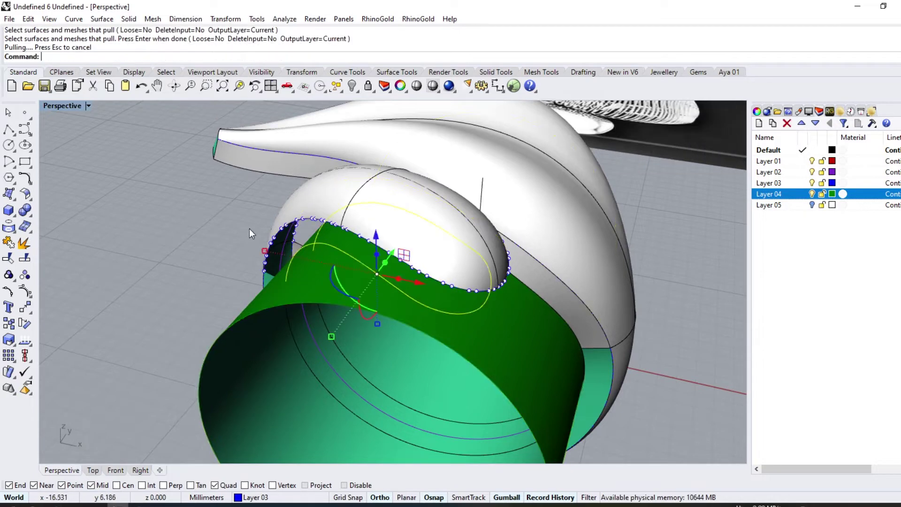
{"action": "right_click_drag", "start_coordinate": [249, 229], "coordinate": [381, 244]}
{"action": "left_click", "coordinate": [129, 19]}
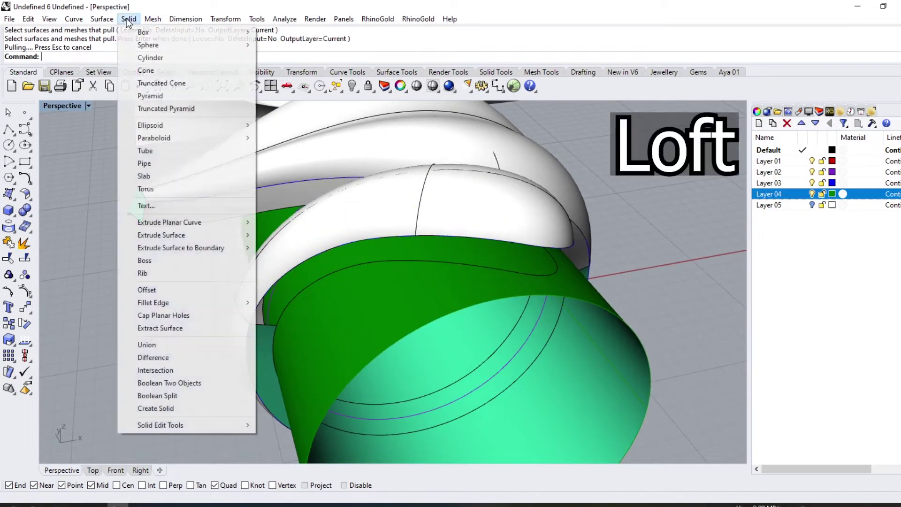
{"action": "left_click", "coordinate": [115, 44]}
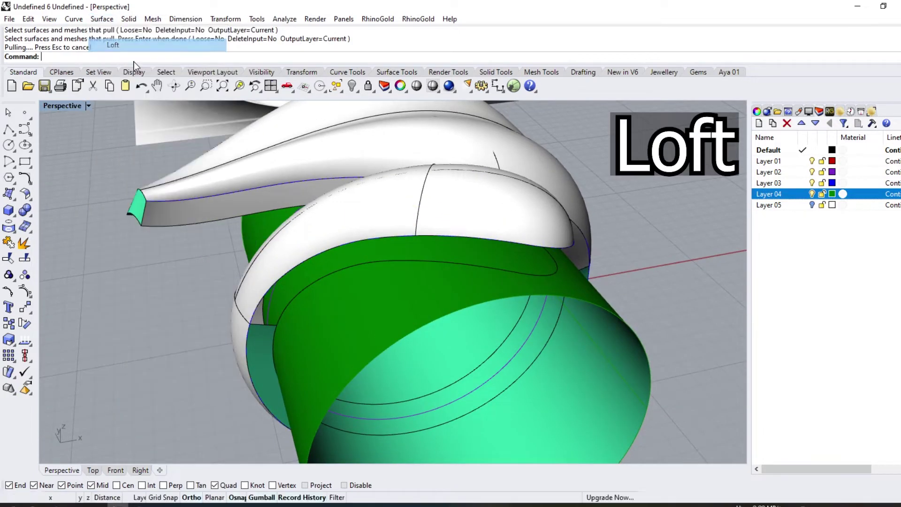
{"action": "left_click", "coordinate": [381, 238]}
{"action": "left_click", "coordinate": [371, 261]}
{"action": "key", "text": "Return"}
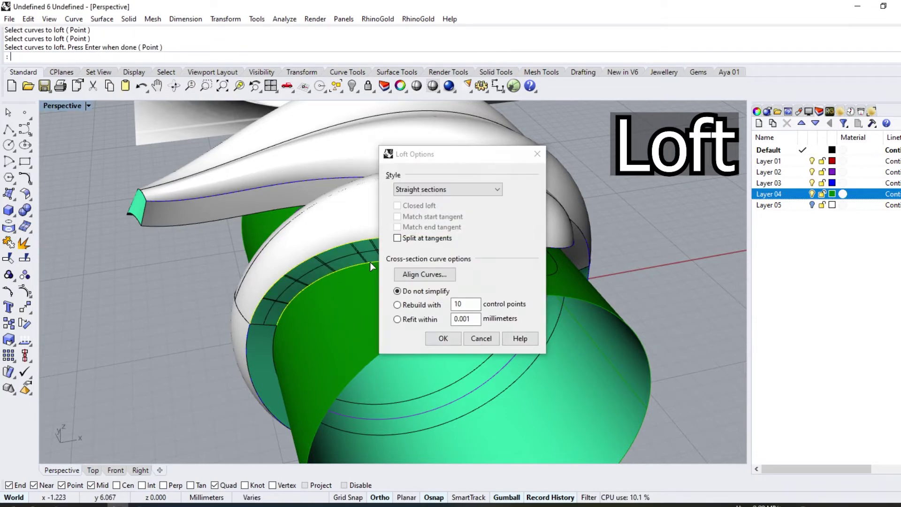
{"action": "key", "text": "Return"}
{"action": "key", "text": "Return"}
Loft a matching strip on the other side of the ring
{"action": "right_click_drag", "start_coordinate": [365, 252], "coordinate": [372, 207]}
{"action": "left_click", "coordinate": [425, 254]}
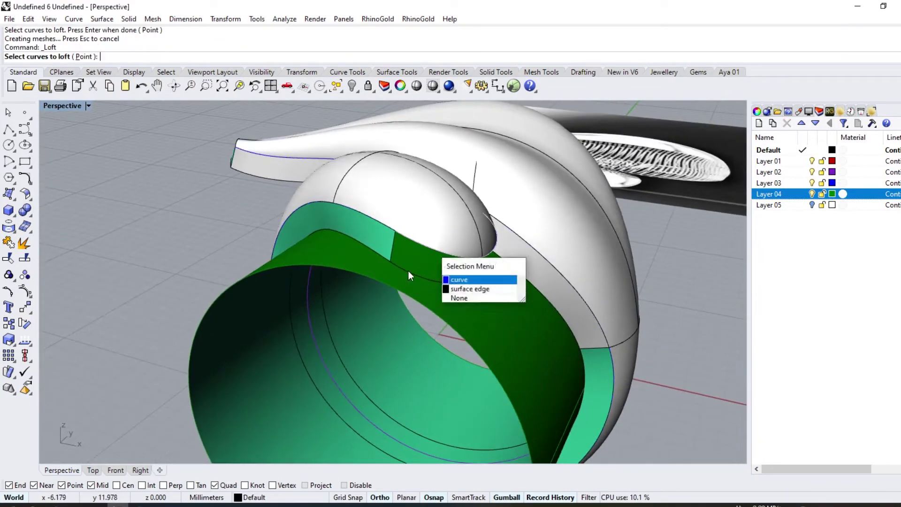
{"action": "key", "text": "Return"}
{"action": "key", "text": "Return"}
{"action": "key", "text": "Return"}
Loft one more strip between the remaining band edge and pulled curve, then view the whole ring
{"action": "mouse_move", "coordinate": [333, 246]}
{"action": "right_mouse_down"}
{"action": "mouse_move", "coordinate": [372, 165]}
{"action": "mouse_move", "coordinate": [297, 177]}
{"action": "right_mouse_up"}
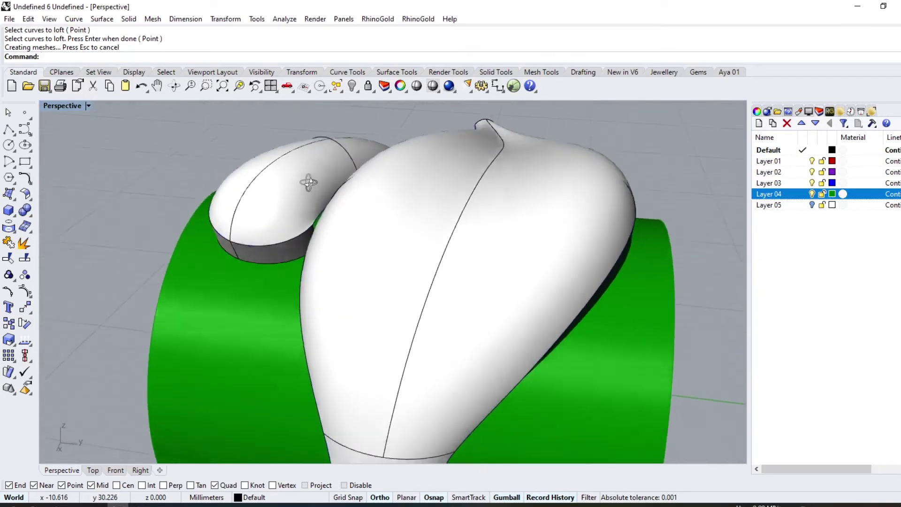
{"action": "scroll", "coordinate": [360, 243], "scroll_direction": "up", "scroll_amount": 3}
{"action": "scroll", "coordinate": [336, 264], "scroll_direction": "up", "scroll_amount": 4}
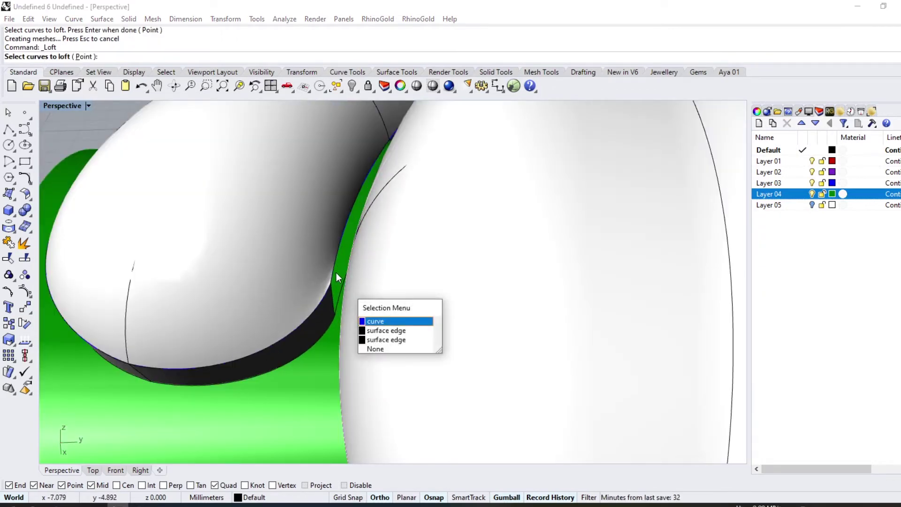
{"action": "key", "text": "Return"}
{"action": "left_click", "coordinate": [336, 269]}
{"action": "key", "text": "Return"}
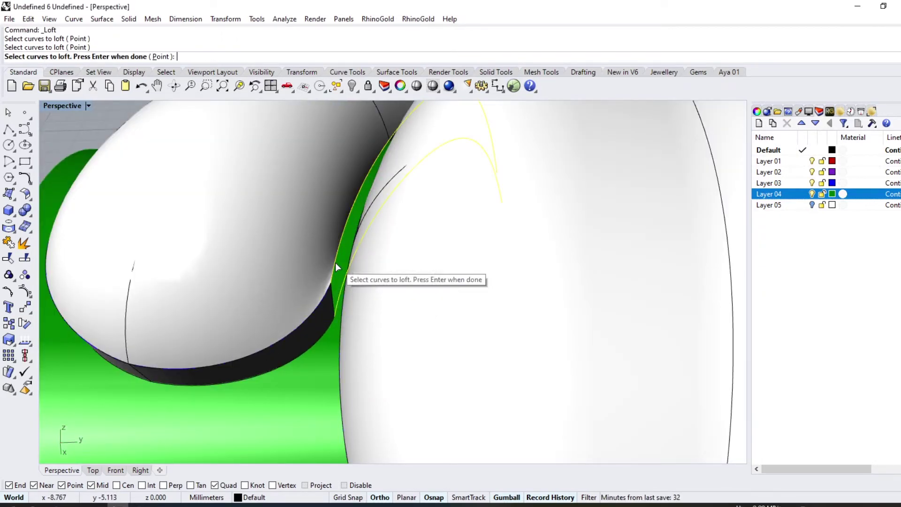
{"action": "key", "text": "Return"}
{"action": "key", "text": "Return"}
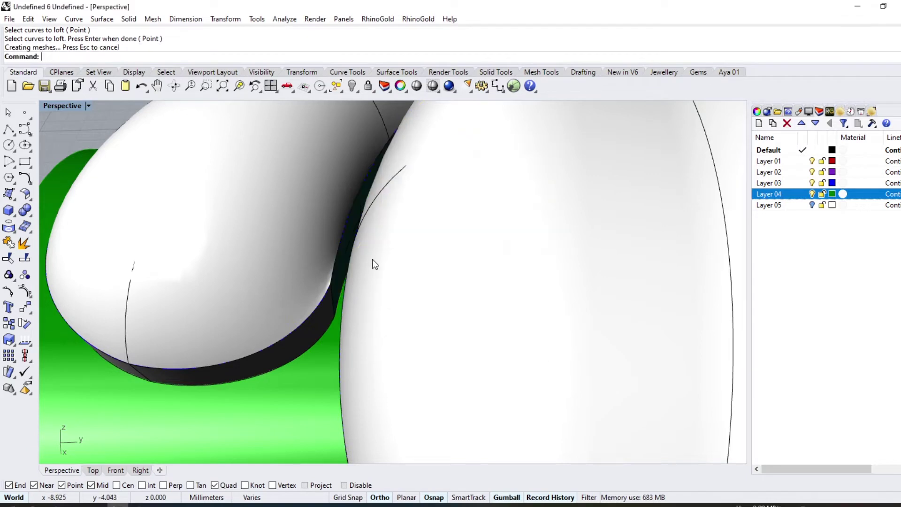
{"action": "scroll", "coordinate": [372, 259], "scroll_direction": "down", "scroll_amount": 5}
{"action": "mouse_move", "coordinate": [373, 259]}
{"action": "right_mouse_down"}
{"action": "mouse_move", "coordinate": [287, 271]}
{"action": "mouse_move", "coordinate": [555, 210]}
{"action": "mouse_move", "coordinate": [508, 249]}
{"action": "right_mouse_up"}
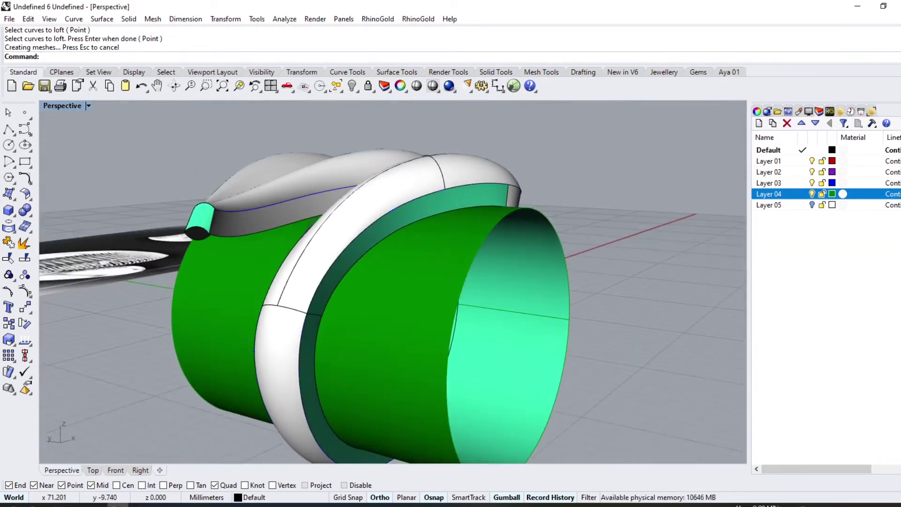
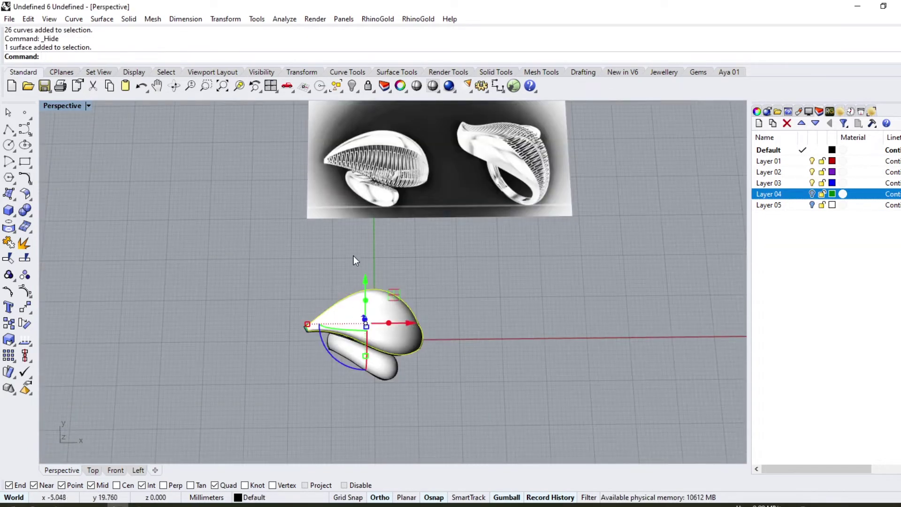
Add the lower ring band to the selection and lock the selected ring surfaces
{"action": "right_click_drag", "start_coordinate": [491, 282], "coordinate": [398, 347]}
{"action": "scroll", "coordinate": [395, 349], "scroll_direction": "up", "scroll_amount": 5}
{"action": "left_click", "coordinate": [393, 345], "text": "shift"}
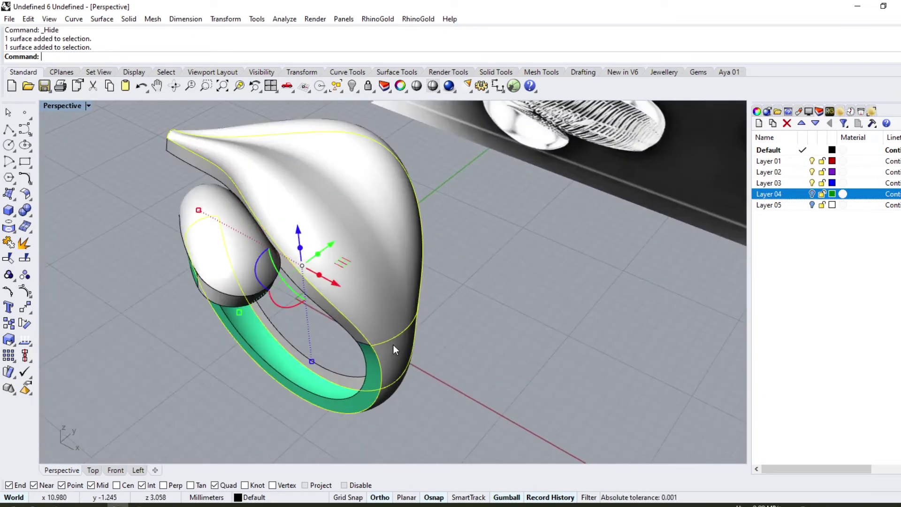
{"action": "left_click", "coordinate": [371, 86]}
{"action": "scroll", "coordinate": [408, 300], "scroll_direction": "down", "scroll_amount": 3}
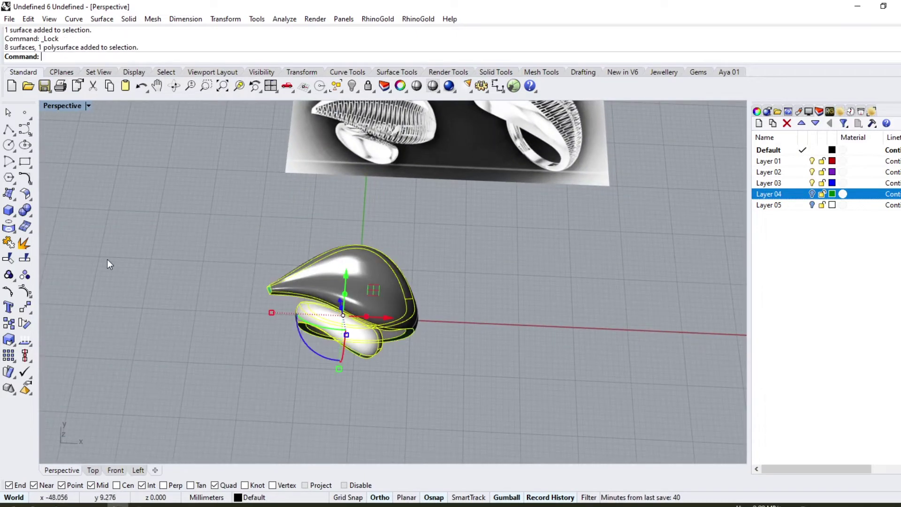
Offset the ring surfaces as solids at 0.6 mm, flipping all offset directions
{"action": "left_click", "coordinate": [27, 202]}
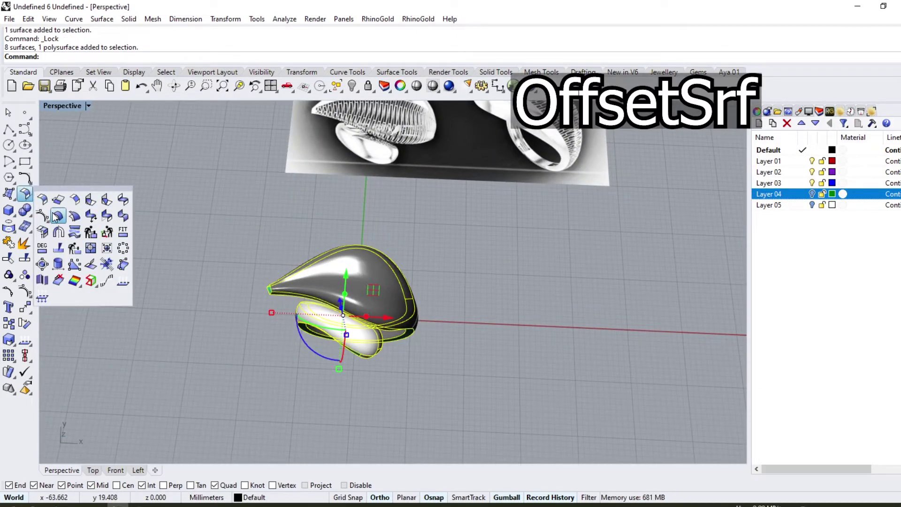
{"action": "left_click", "coordinate": [55, 215]}
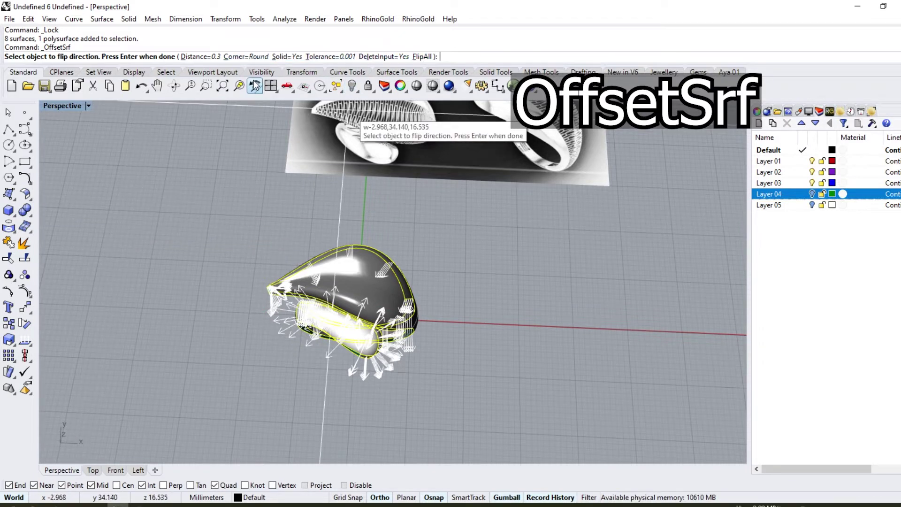
{"action": "type", "text": "6"}
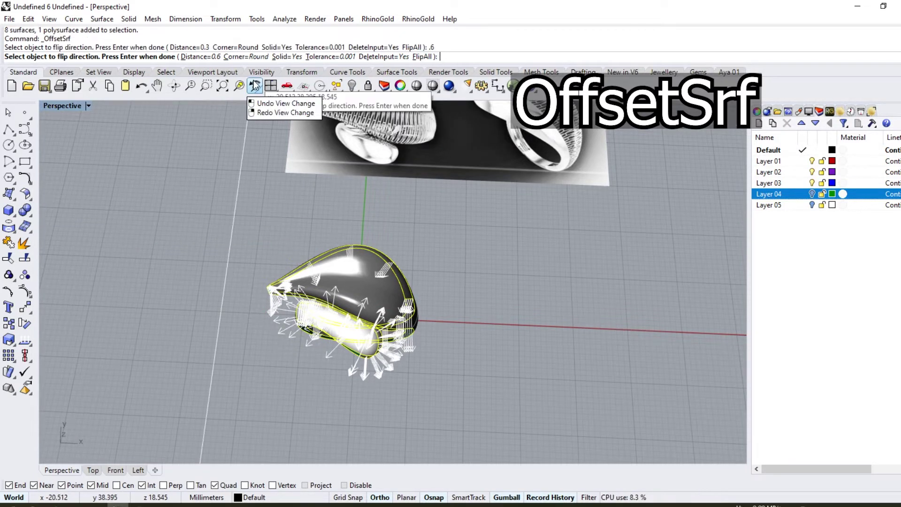
{"action": "left_click", "coordinate": [420, 58]}
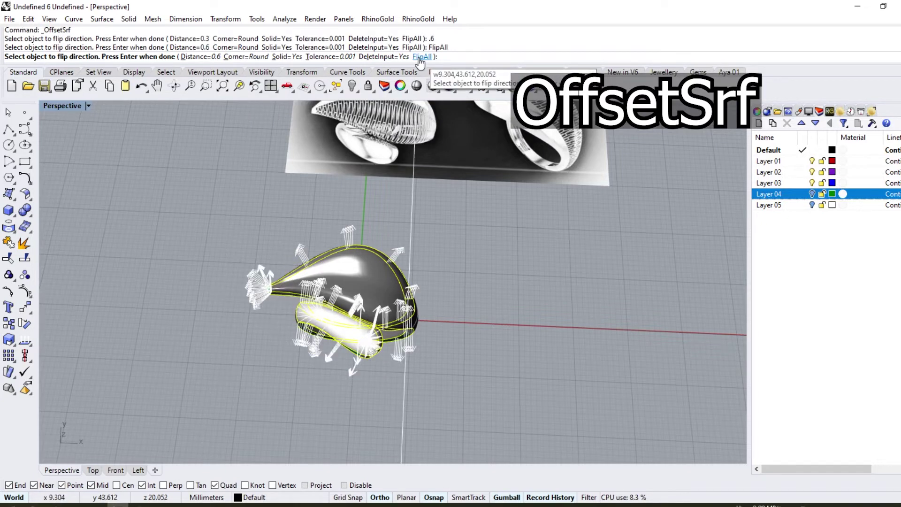
{"action": "left_click", "coordinate": [422, 56]}
Check the offset arrows around the ring and confirm the 0.6 mm thickening
{"action": "right_click_drag", "start_coordinate": [352, 413], "coordinate": [349, 282]}
{"action": "scroll", "coordinate": [350, 281], "scroll_direction": "up", "scroll_amount": 3}
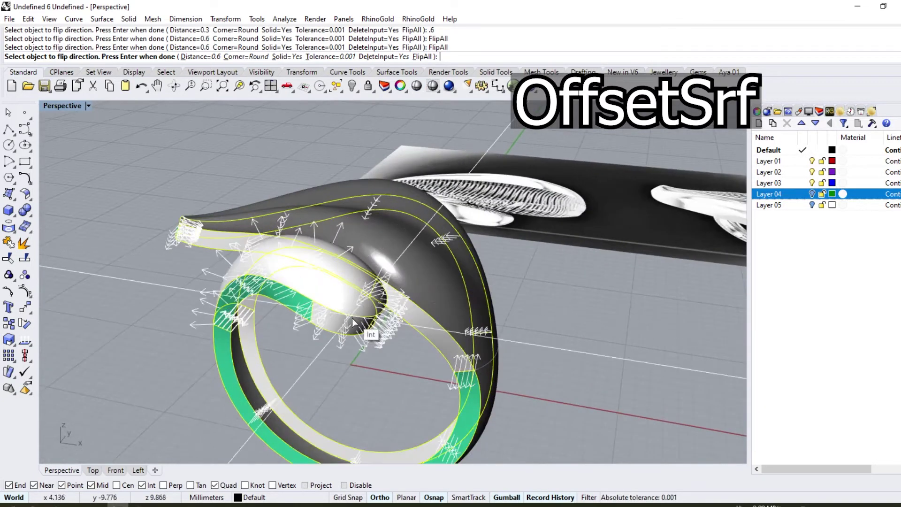
{"action": "right_click_drag", "start_coordinate": [353, 322], "coordinate": [311, 268]}
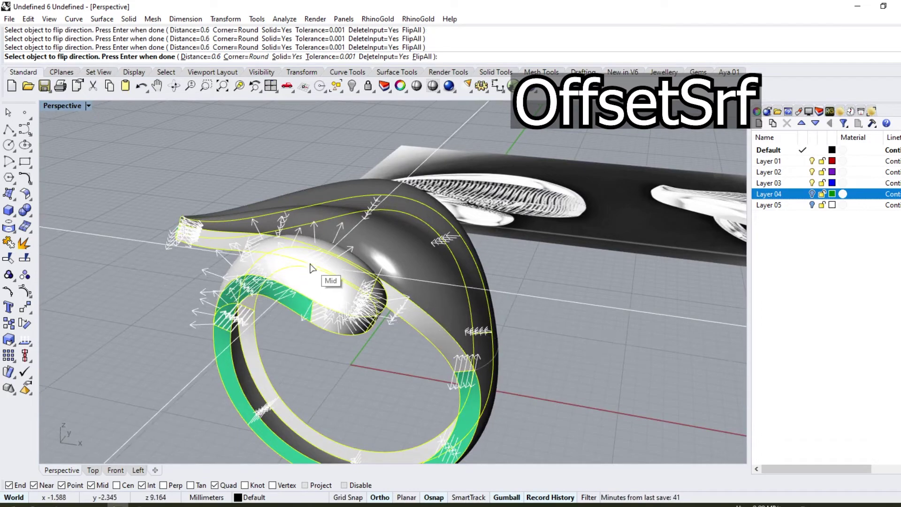
{"action": "right_click_drag", "start_coordinate": [245, 276], "coordinate": [418, 253]}
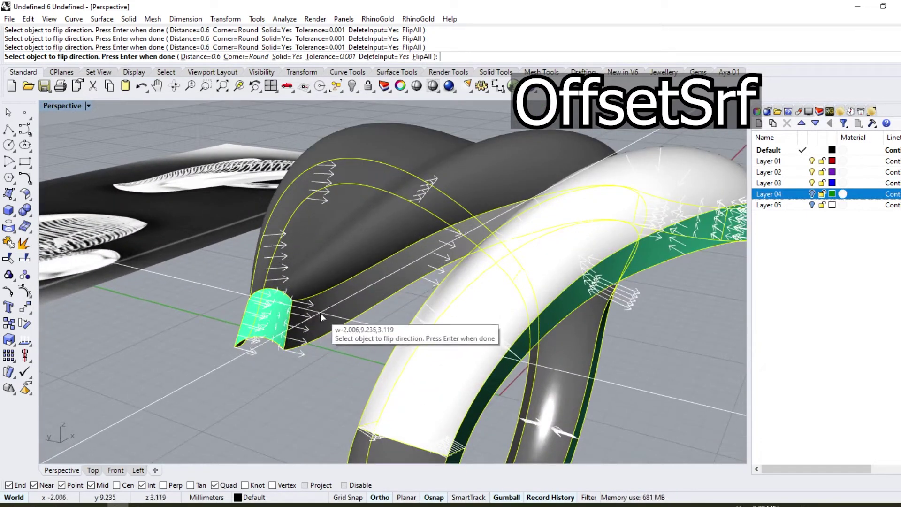
{"action": "right_click_drag", "start_coordinate": [320, 312], "coordinate": [364, 219]}
{"action": "scroll", "coordinate": [421, 398], "scroll_direction": "down", "scroll_amount": 5}
{"action": "scroll", "coordinate": [353, 367], "scroll_direction": "up", "scroll_amount": 5}
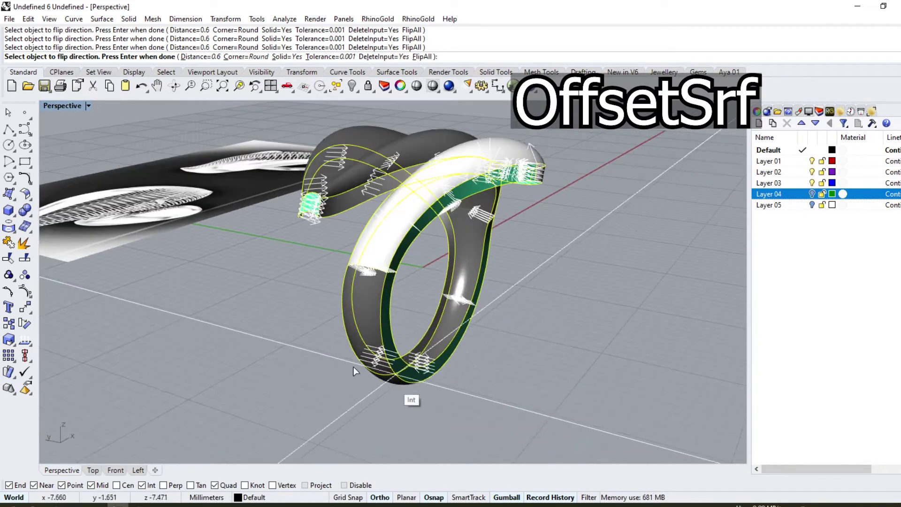
{"action": "mouse_move", "coordinate": [283, 328]}
{"action": "right_mouse_down"}
{"action": "mouse_move", "coordinate": [587, 333]}
{"action": "mouse_move", "coordinate": [647, 412]}
{"action": "mouse_move", "coordinate": [628, 448]}
{"action": "mouse_move", "coordinate": [337, 345]}
{"action": "right_mouse_up"}
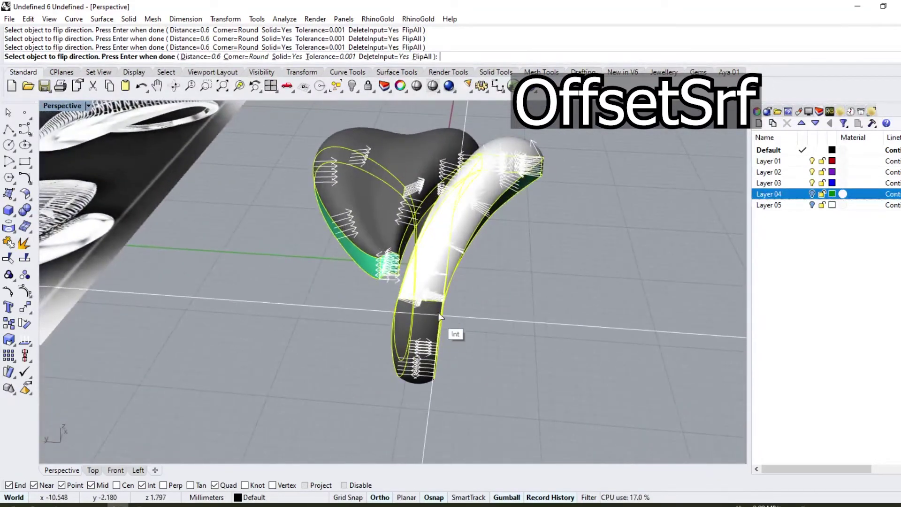
{"action": "key", "text": "Return"}
{"action": "right_click_drag", "start_coordinate": [442, 300], "coordinate": [286, 275]}
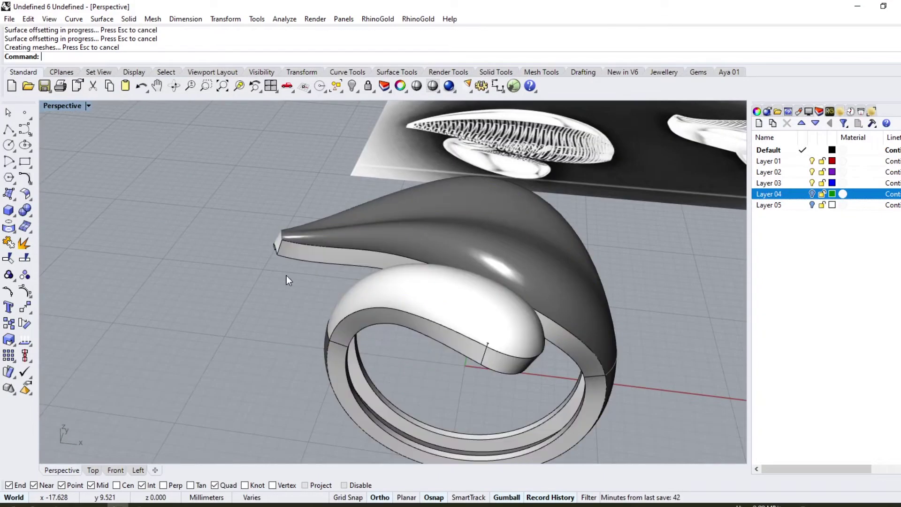
Undo the last surface extraction and delete the loose tip piece
{"action": "mouse_move", "coordinate": [316, 244]}
{"action": "right_mouse_down"}
{"action": "mouse_move", "coordinate": [407, 296]}
{"action": "mouse_move", "coordinate": [422, 144]}
{"action": "mouse_move", "coordinate": [426, 283]}
{"action": "mouse_move", "coordinate": [537, 324]}
{"action": "mouse_move", "coordinate": [655, 302]}
{"action": "mouse_move", "coordinate": [661, 225]}
{"action": "mouse_move", "coordinate": [557, 193]}
{"action": "mouse_move", "coordinate": [497, 266]}
{"action": "mouse_move", "coordinate": [350, 248]}
{"action": "right_mouse_up"}
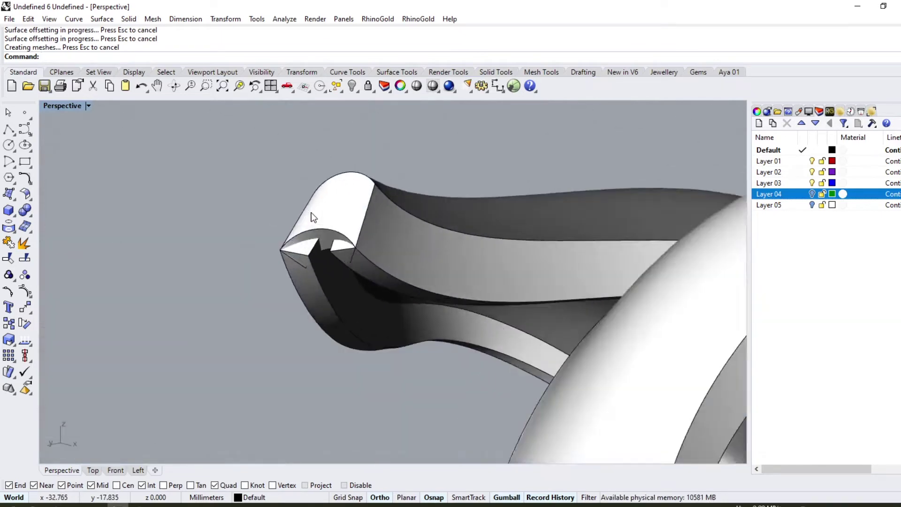
{"action": "scroll", "coordinate": [350, 248], "scroll_direction": "up", "scroll_amount": 2}
{"action": "scroll", "coordinate": [350, 249], "scroll_direction": "down", "scroll_amount": 1}
{"action": "mouse_move", "coordinate": [367, 204]}
{"action": "right_mouse_down"}
{"action": "mouse_move", "coordinate": [332, 252]}
{"action": "mouse_move", "coordinate": [364, 235]}
{"action": "mouse_move", "coordinate": [429, 255]}
{"action": "mouse_move", "coordinate": [431, 239]}
{"action": "mouse_move", "coordinate": [402, 217]}
{"action": "mouse_move", "coordinate": [340, 329]}
{"action": "mouse_move", "coordinate": [362, 365]}
{"action": "mouse_move", "coordinate": [358, 332]}
{"action": "right_mouse_up"}
{"action": "key", "text": "ctrl+z"}
{"action": "key", "text": "Delete"}
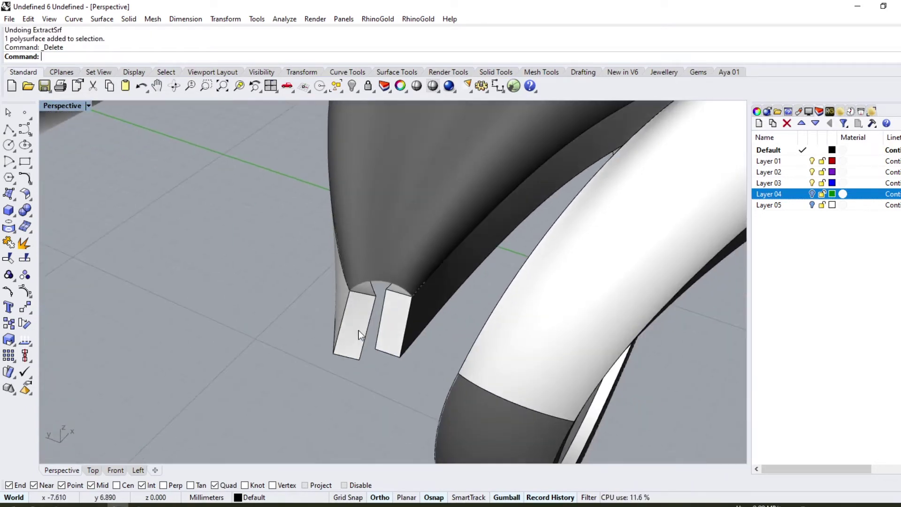
Unlock the tip objects and draw a line across the two prong corners
{"action": "left_click", "coordinate": [385, 107]}
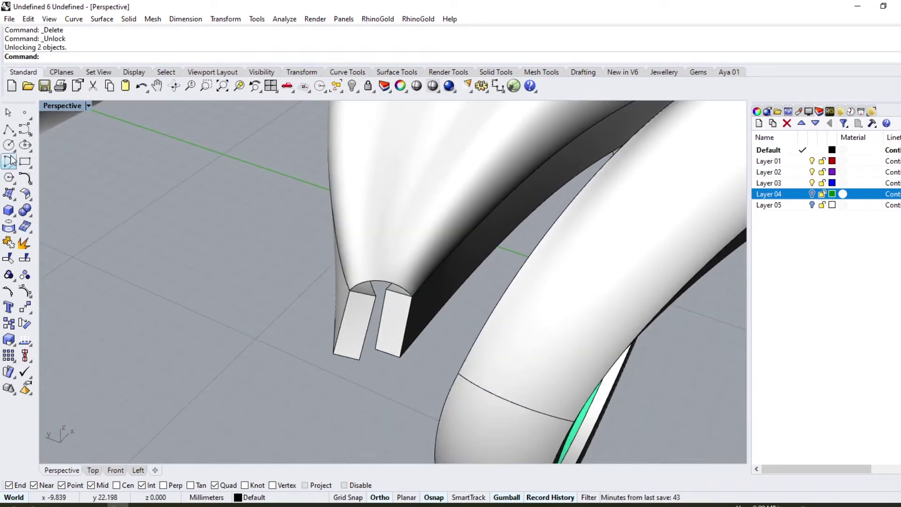
{"action": "left_click", "coordinate": [9, 129]}
{"action": "left_click", "coordinate": [35, 136]}
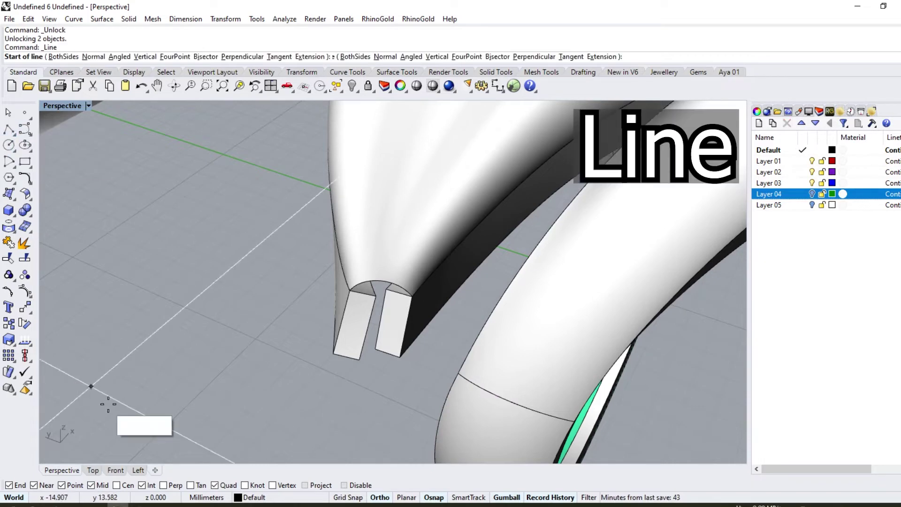
{"action": "left_click", "coordinate": [333, 355]}
{"action": "left_click", "coordinate": [399, 358]}
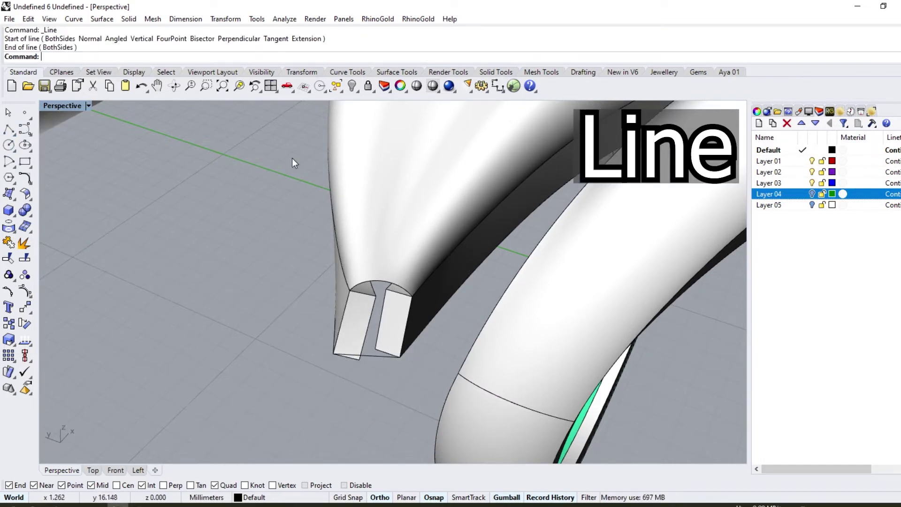
Sweep a two-rail surface with the prong edges as rails and the top arc as section
{"action": "left_click", "coordinate": [100, 18]}
{"action": "left_click", "coordinate": [126, 71]}
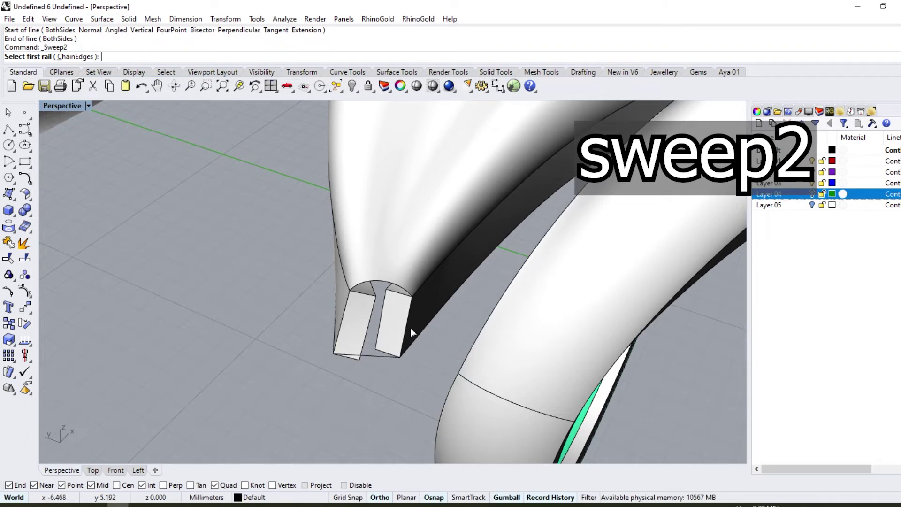
{"action": "left_click", "coordinate": [410, 332]}
{"action": "left_click", "coordinate": [450, 356]}
{"action": "left_click", "coordinate": [345, 328]}
{"action": "left_click", "coordinate": [394, 346]}
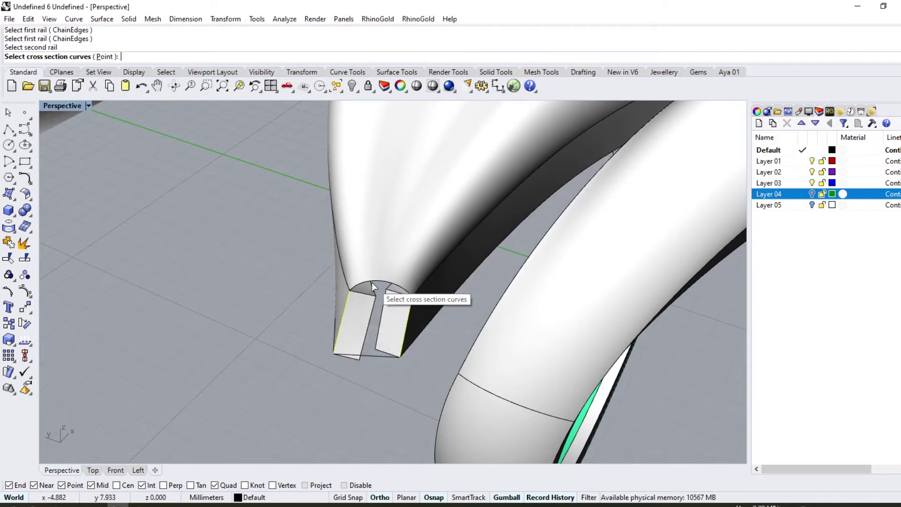
{"action": "left_click", "coordinate": [371, 283]}
{"action": "key", "text": "Return"}
{"action": "key", "text": "Return"}
Start offsetting the new swept tip surface
{"action": "scroll", "coordinate": [328, 329], "scroll_direction": "up", "scroll_amount": 3}
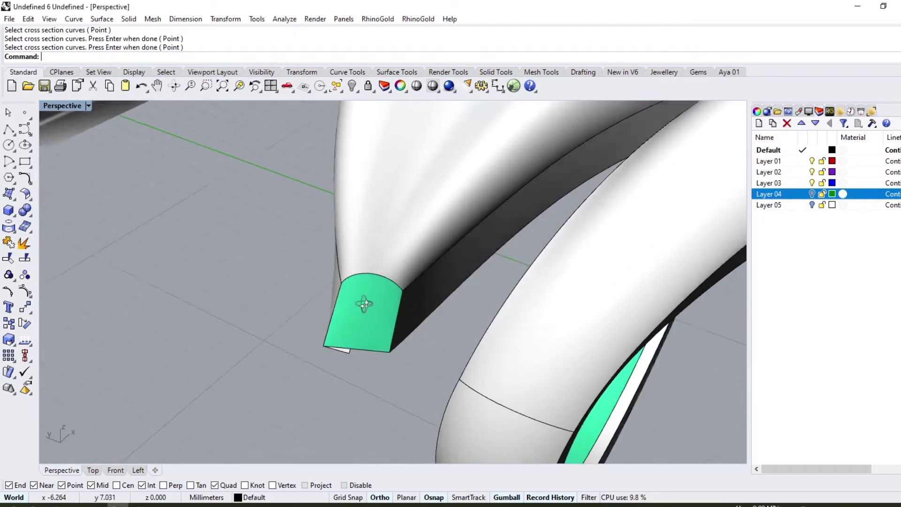
{"action": "left_click", "coordinate": [341, 305]}
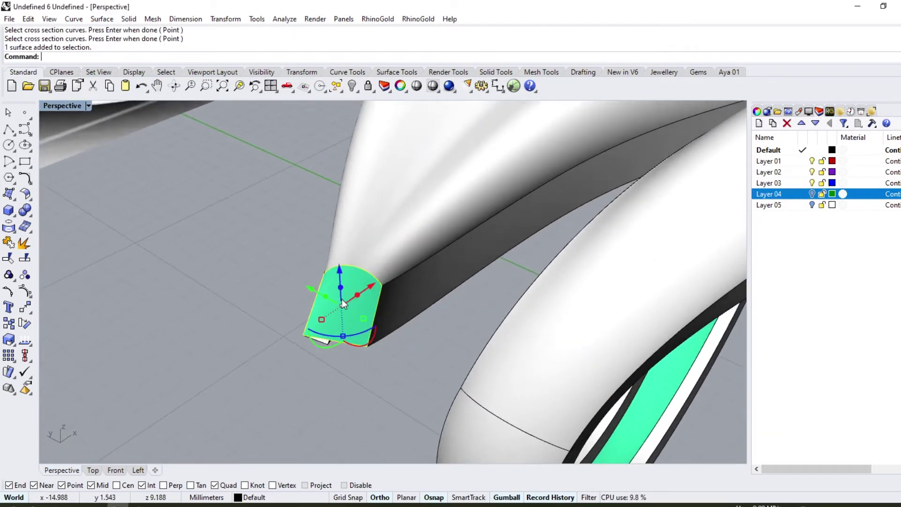
{"action": "left_click", "coordinate": [25, 194]}
{"action": "left_click", "coordinate": [49, 216]}
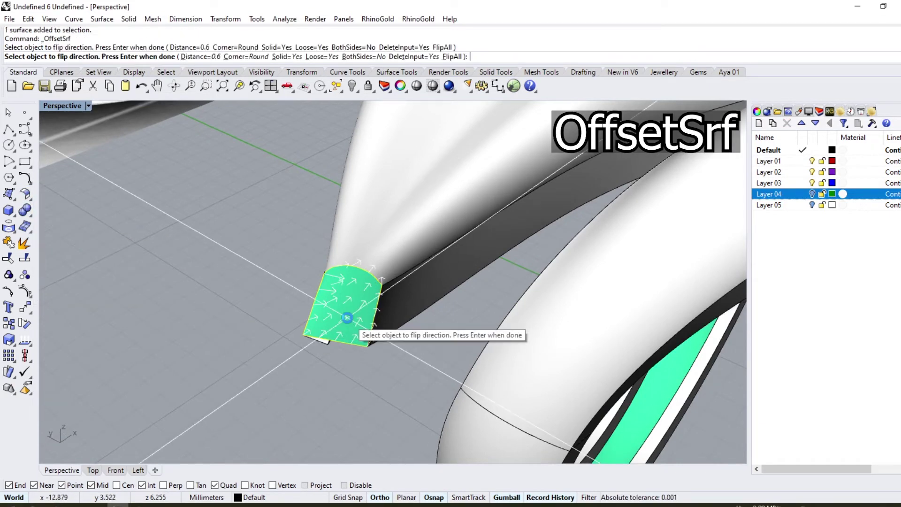
Finish the offset so the tip surface becomes a solid cap
{"action": "key", "text": "Return"}
{"action": "mouse_move", "coordinate": [244, 316]}
{"action": "right_mouse_down"}
{"action": "mouse_move", "coordinate": [277, 305]}
{"action": "mouse_move", "coordinate": [274, 223]}
{"action": "mouse_move", "coordinate": [298, 181]}
{"action": "mouse_move", "coordinate": [336, 287]}
{"action": "mouse_move", "coordinate": [297, 282]}
{"action": "mouse_move", "coordinate": [287, 208]}
{"action": "right_mouse_up"}
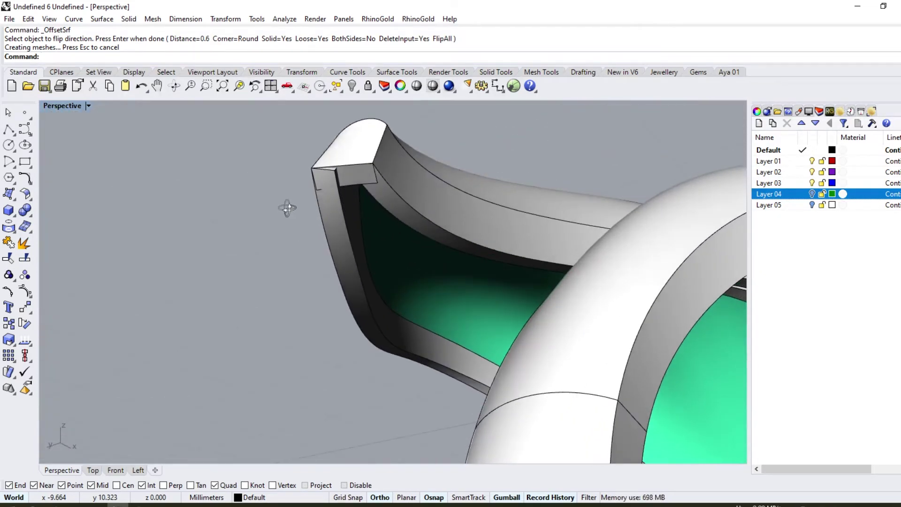
{"action": "scroll", "coordinate": [339, 177], "scroll_direction": "up", "scroll_amount": 3}
Turn on the tip solid's points and raise one corner point slightly upward
{"action": "left_click", "coordinate": [298, 193]}
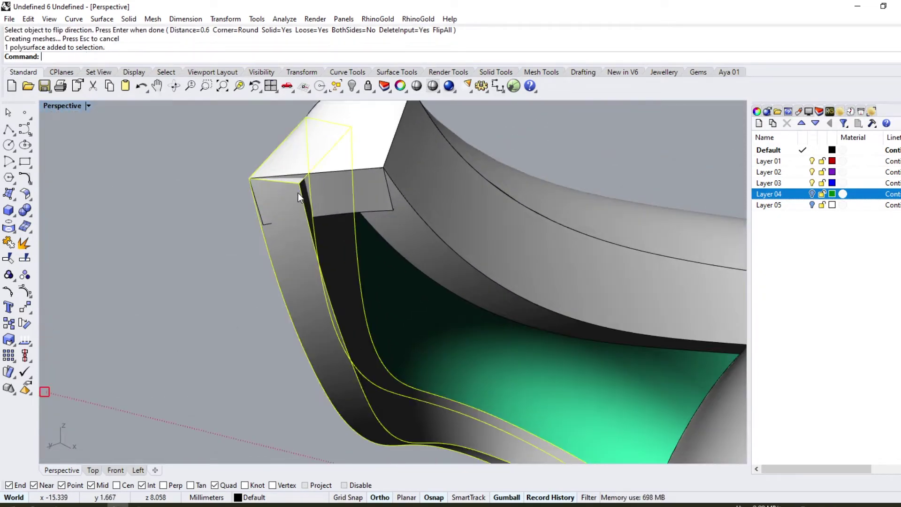
{"action": "left_click", "coordinate": [30, 218]}
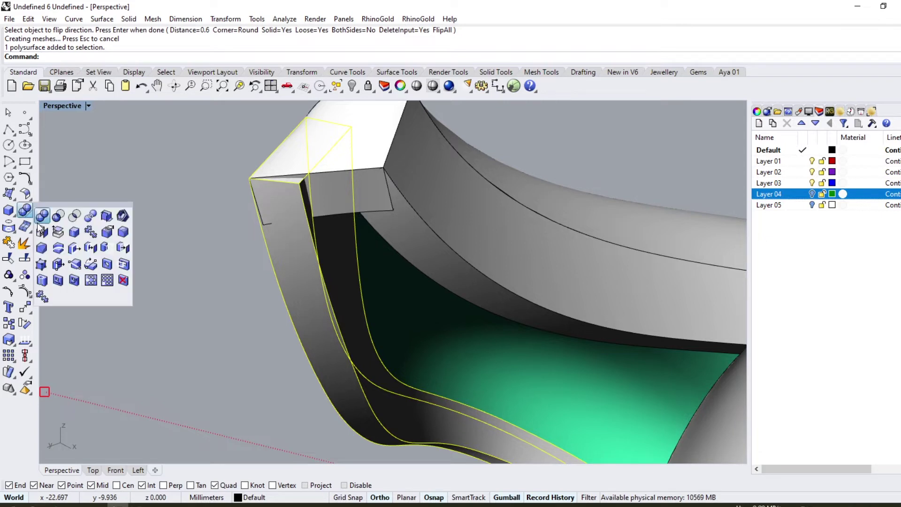
{"action": "left_click", "coordinate": [58, 251]}
{"action": "left_click", "coordinate": [301, 183]}
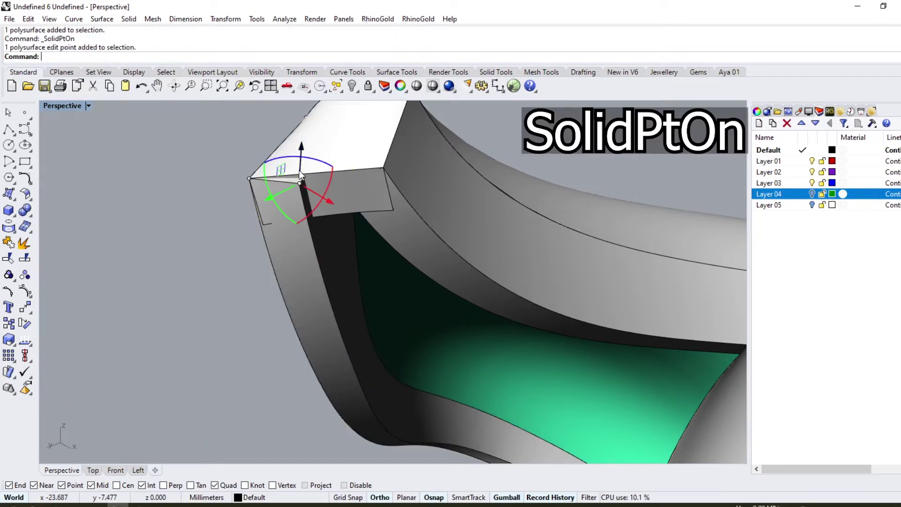
{"action": "mouse_move", "coordinate": [302, 148]}
{"action": "left_mouse_down"}
{"action": "mouse_move", "coordinate": [302, 140]}
{"action": "mouse_move", "coordinate": [295, 209]}
{"action": "left_mouse_up"}
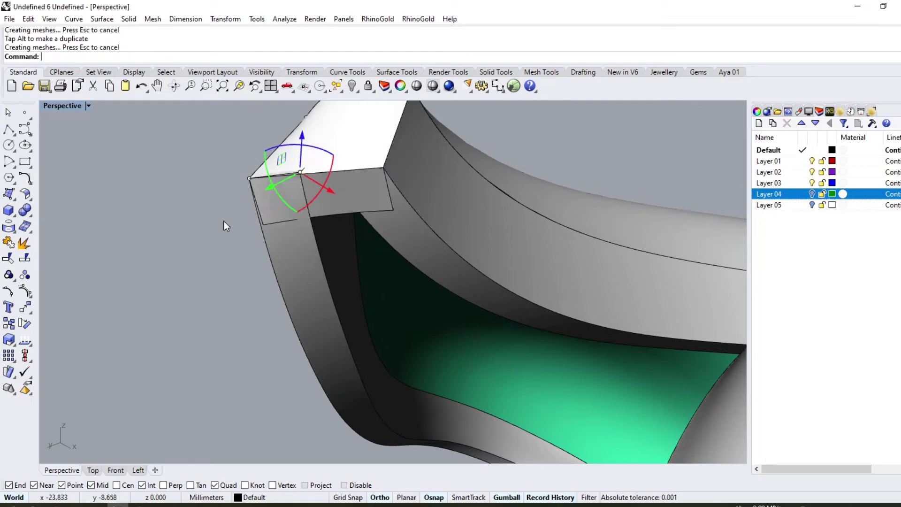
{"action": "mouse_move", "coordinate": [224, 221]}
{"action": "right_mouse_down"}
{"action": "mouse_move", "coordinate": [199, 279]}
{"action": "mouse_move", "coordinate": [294, 313]}
{"action": "mouse_move", "coordinate": [311, 274]}
{"action": "right_mouse_up"}
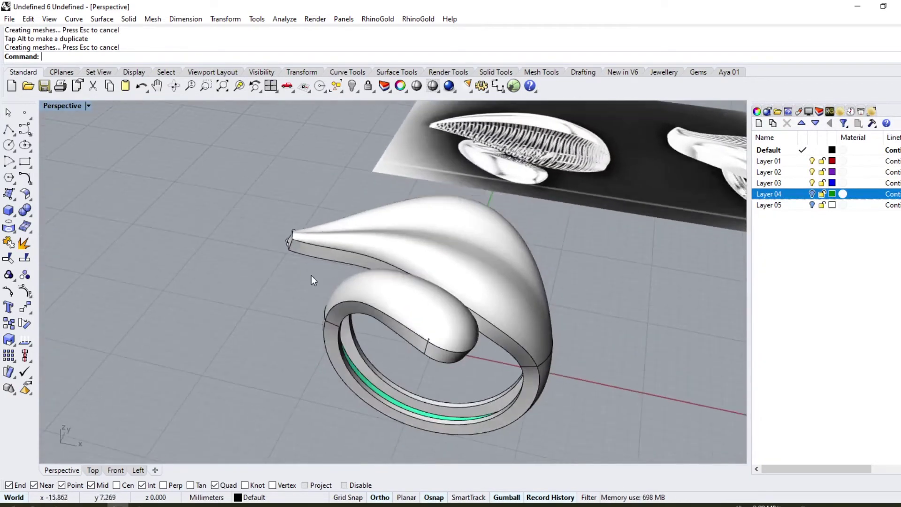
Draw a short line upward from the bottom of the ring band
{"action": "mouse_move", "coordinate": [457, 330]}
{"action": "right_mouse_down"}
{"action": "mouse_move", "coordinate": [400, 376]}
{"action": "mouse_move", "coordinate": [389, 373]}
{"action": "mouse_move", "coordinate": [390, 421]}
{"action": "mouse_move", "coordinate": [382, 325]}
{"action": "right_mouse_up"}
{"action": "right_click_drag", "start_coordinate": [384, 388], "coordinate": [336, 364]}
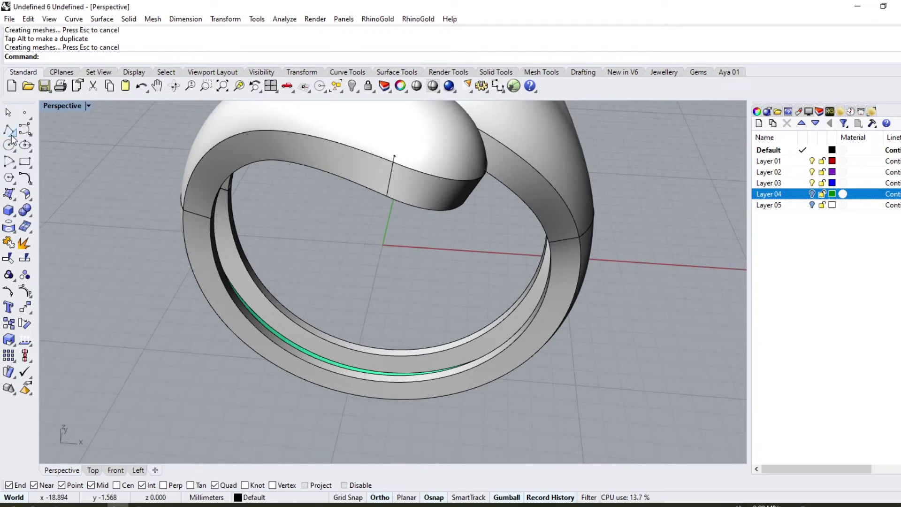
{"action": "left_click", "coordinate": [26, 135]}
{"action": "right_click_drag", "start_coordinate": [357, 262], "coordinate": [337, 314]}
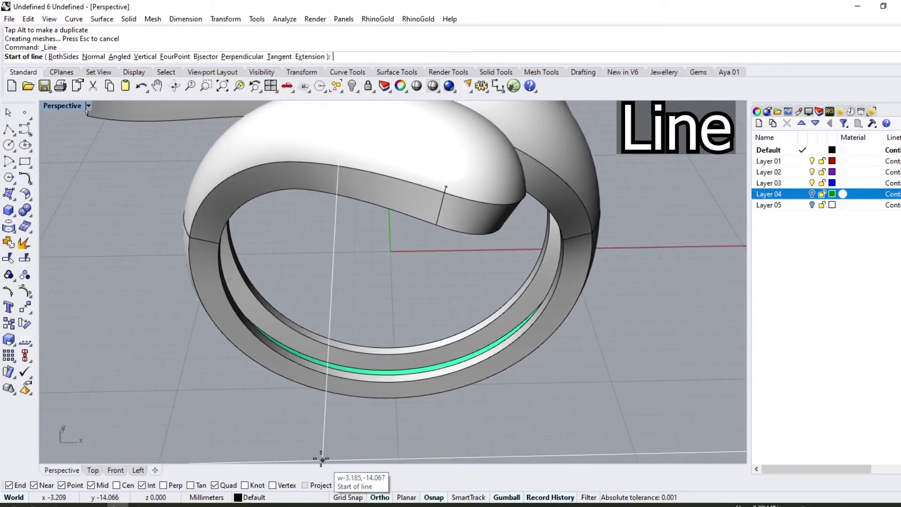
{"action": "left_click", "coordinate": [390, 382]}
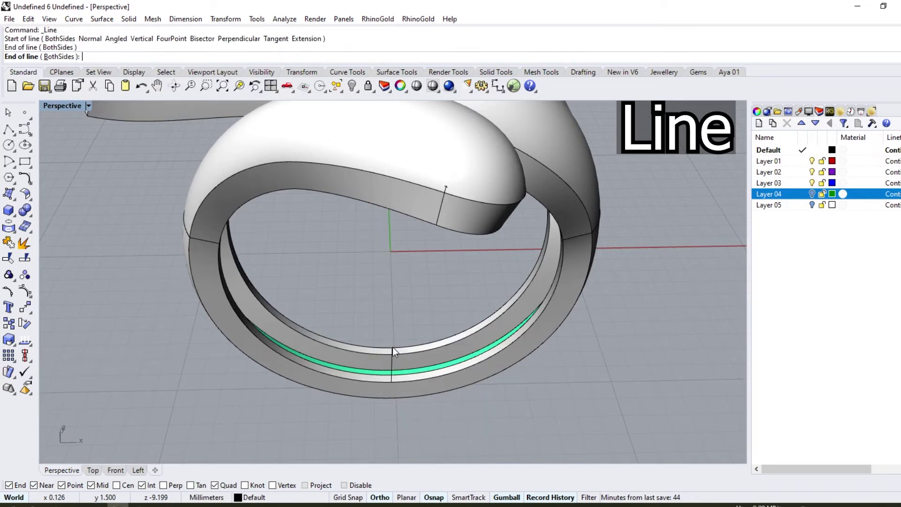
{"action": "left_click", "coordinate": [393, 348]}
{"action": "left_click", "coordinate": [397, 374]}
{"action": "key", "text": "Return"}
Offset that line by 5 along the ring's inner surface
{"action": "scroll", "coordinate": [404, 377], "scroll_direction": "up", "scroll_amount": 3}
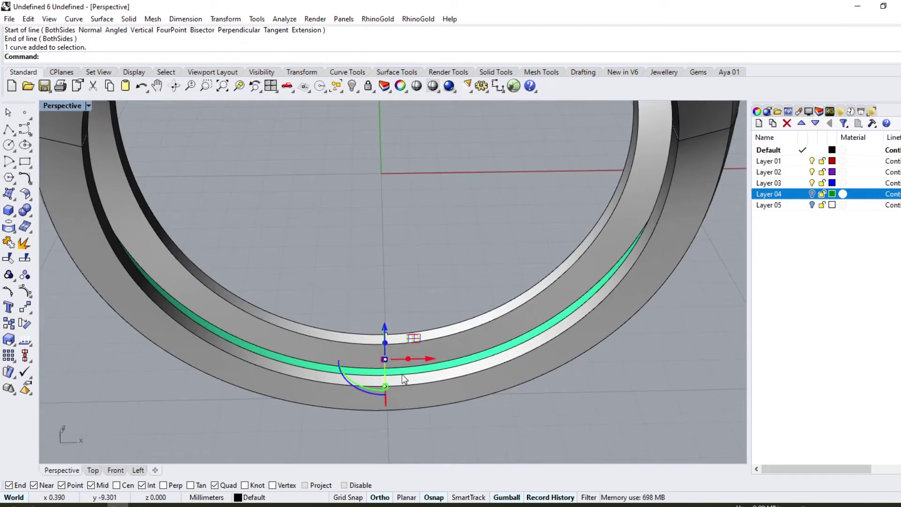
{"action": "left_click", "coordinate": [29, 182]}
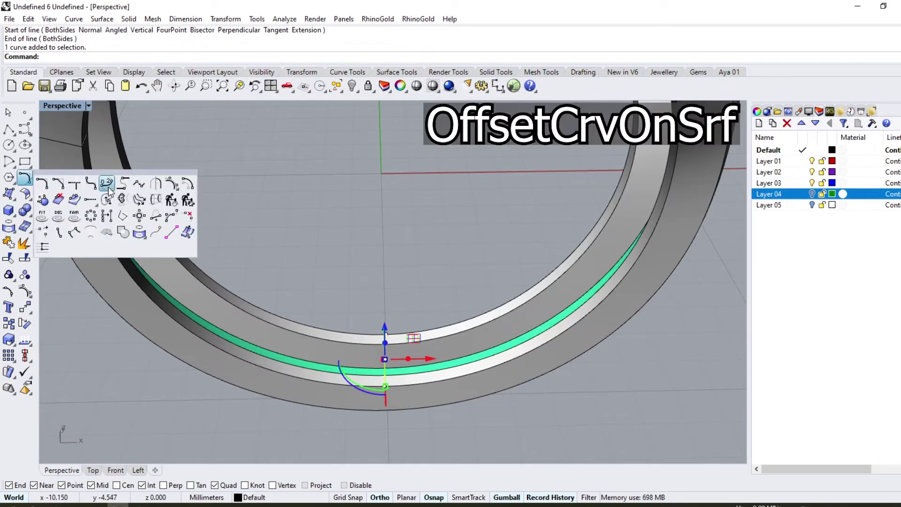
{"action": "left_click", "coordinate": [90, 200]}
{"action": "left_click", "coordinate": [416, 380]}
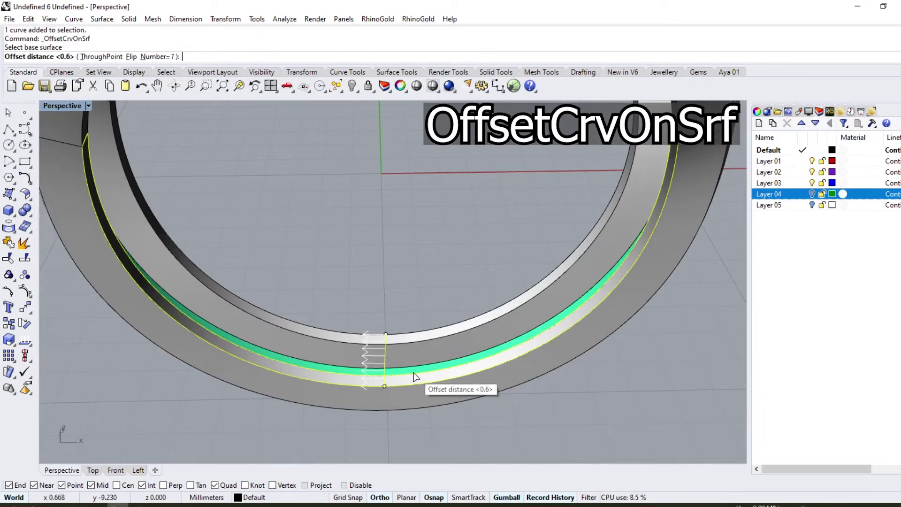
{"action": "type", "text": "5"}
{"action": "key", "text": "Return"}
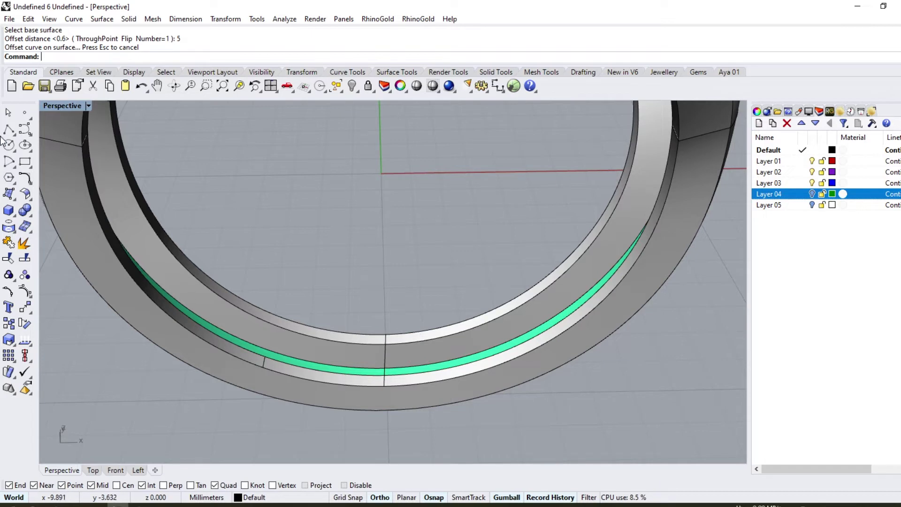
Draw a cross line across the band ending perpendicular to the offset curve
{"action": "left_click", "coordinate": [12, 140]}
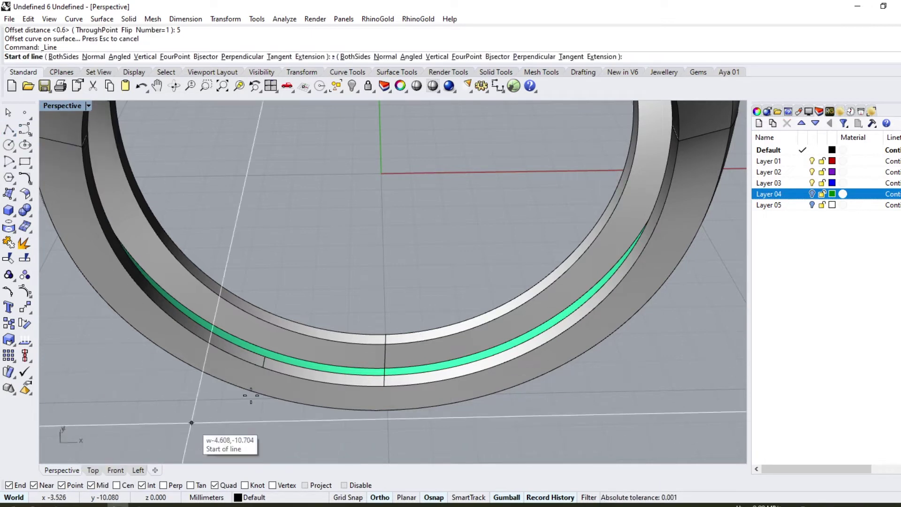
{"action": "left_click", "coordinate": [263, 367]}
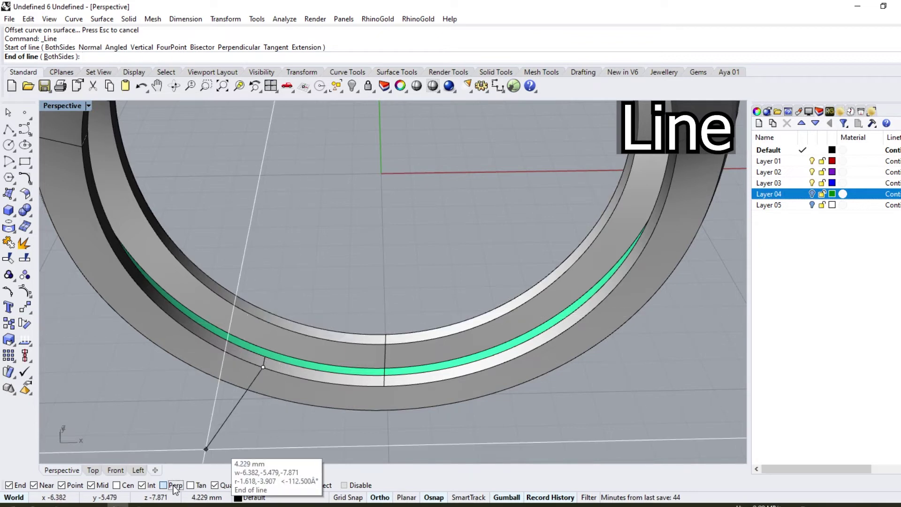
{"action": "right_click", "coordinate": [175, 486]}
{"action": "left_click", "coordinate": [274, 322]}
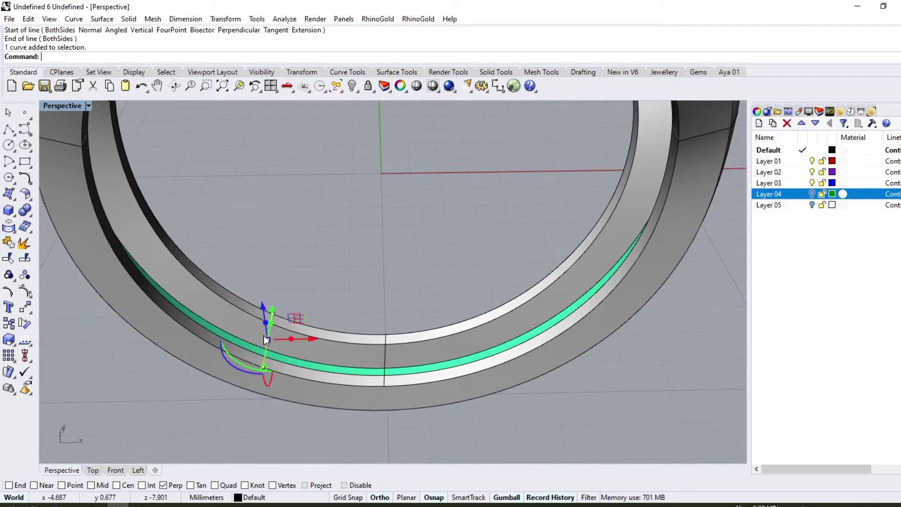
{"action": "left_click", "coordinate": [25, 323]}
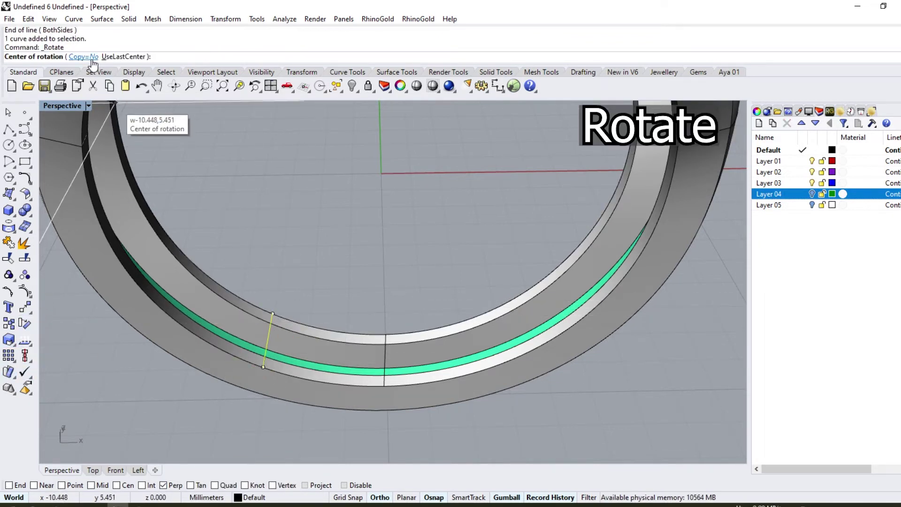
Rotate a copy of the cross line 180 degrees about the origin
{"action": "left_click", "coordinate": [84, 56]}
{"action": "key", "text": "Return"}
{"action": "type", "text": "1"}
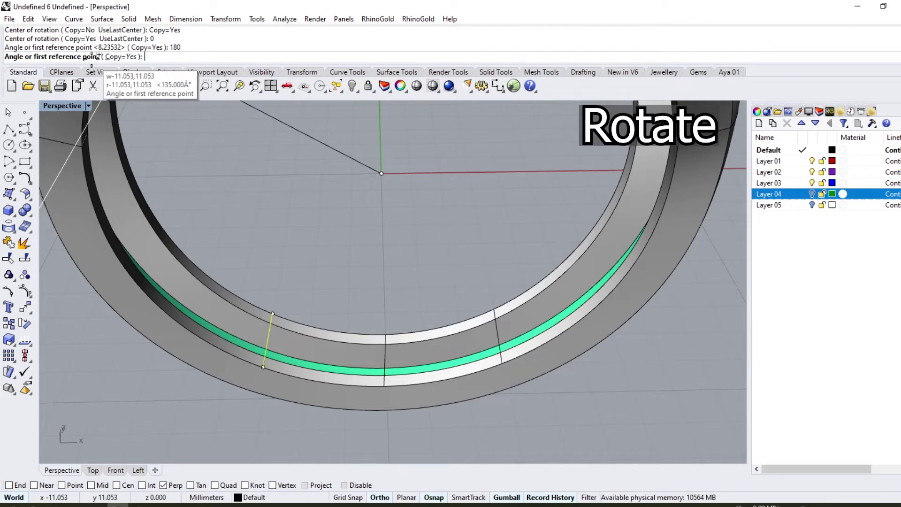
{"action": "key", "text": "Return"}
Sweep a two-rail surface across the band between the two cross lines
{"action": "left_click", "coordinate": [101, 19]}
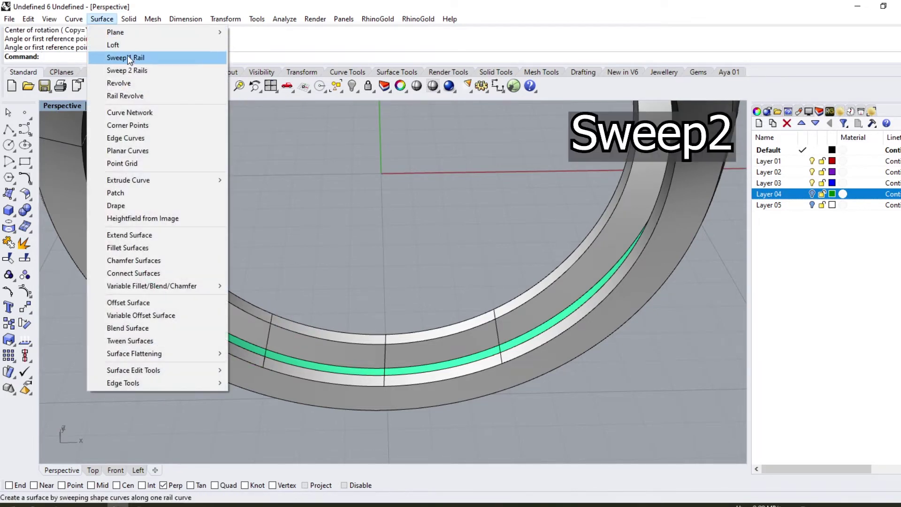
{"action": "left_click", "coordinate": [132, 71]}
{"action": "left_click", "coordinate": [312, 377]}
{"action": "left_click", "coordinate": [362, 407]}
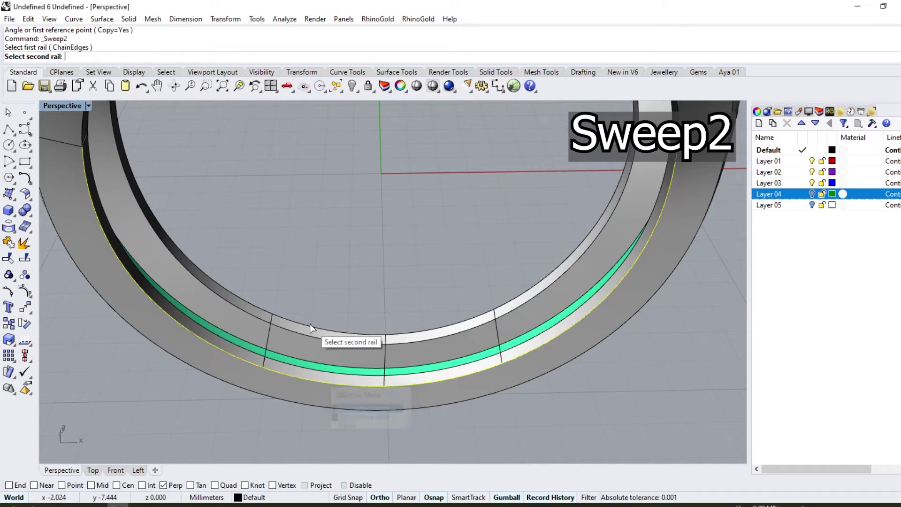
{"action": "left_click", "coordinate": [305, 326]}
{"action": "left_click", "coordinate": [359, 354]}
{"action": "key", "text": "Return"}
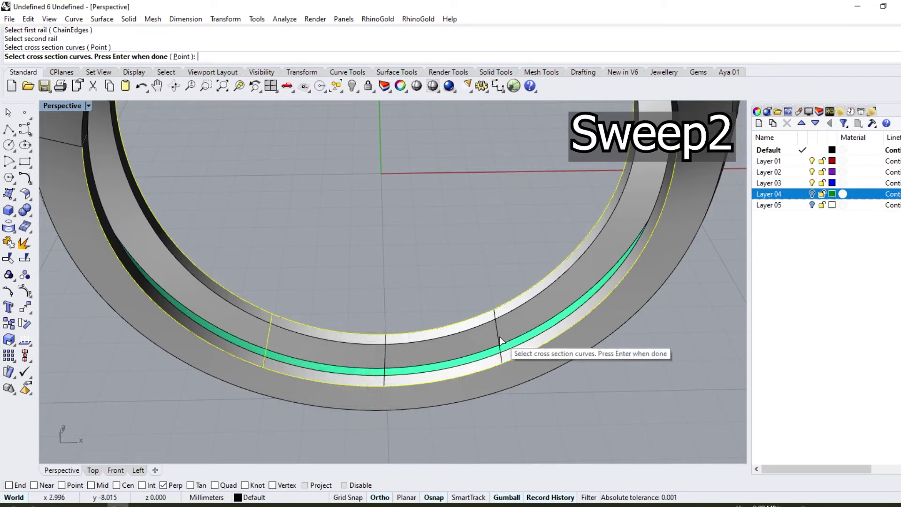
{"action": "key", "text": "Return"}
{"action": "key", "text": "Return"}
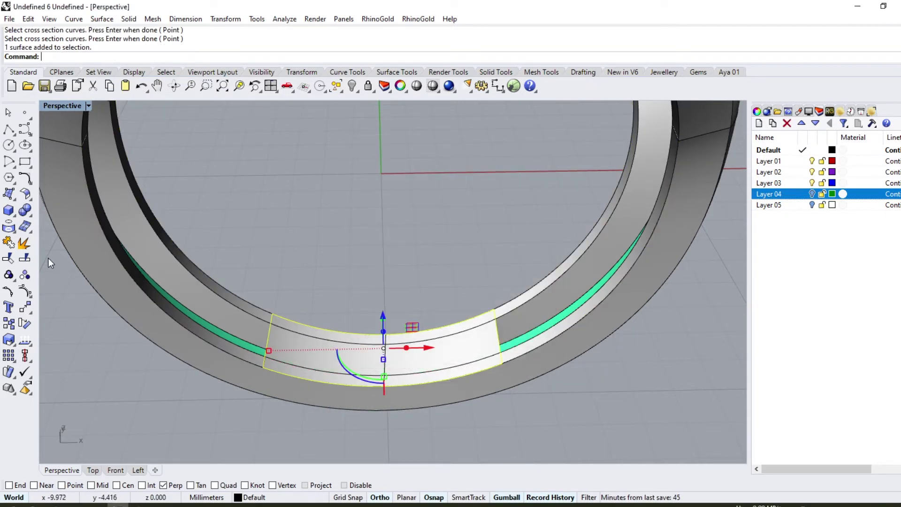
Offset the swept band patch into a 1.5 mm thick solid
{"action": "left_click", "coordinate": [32, 199]}
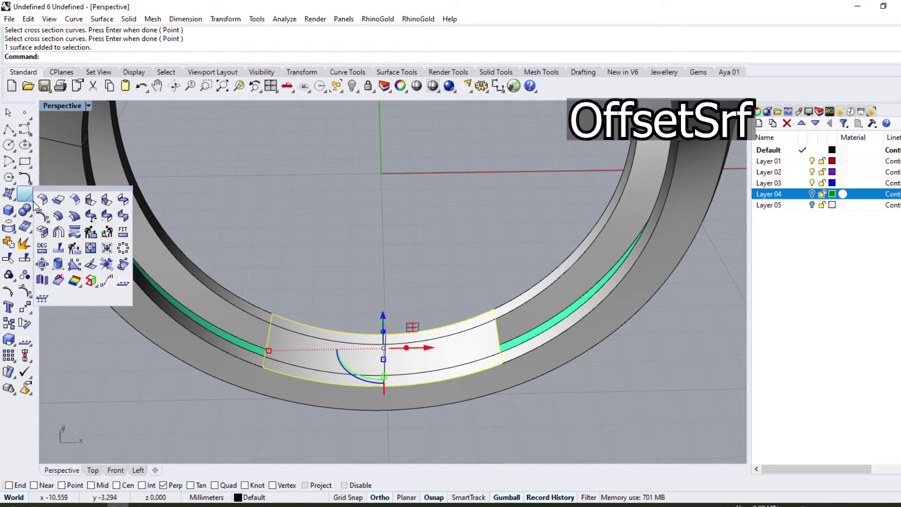
{"action": "left_click", "coordinate": [41, 215]}
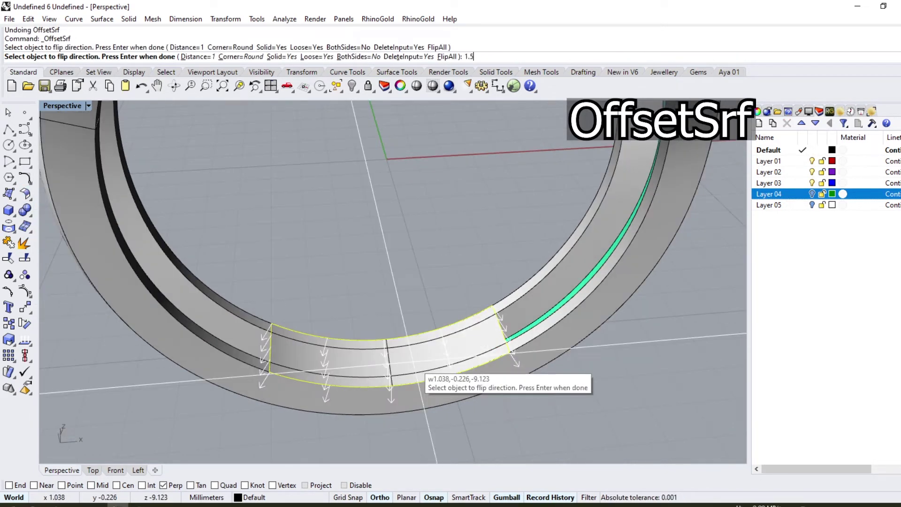
{"action": "key", "text": "Return"}
{"action": "key", "text": "Return"}
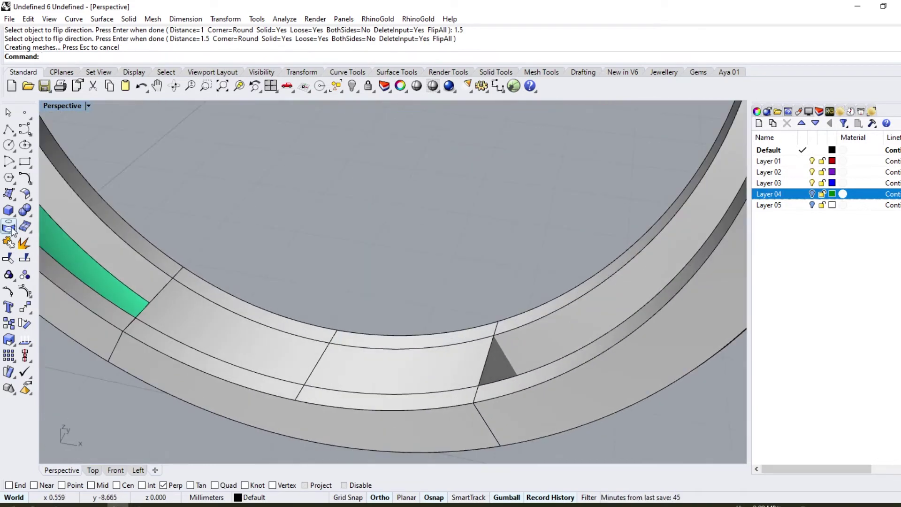
{"action": "left_click", "coordinate": [30, 214]}
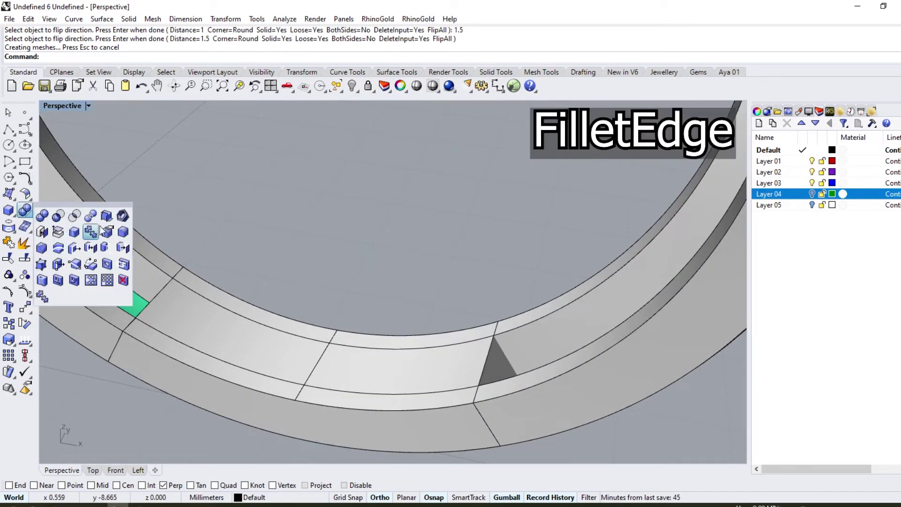
Fillet the block's end edges with a 1 mm radius
{"action": "left_click", "coordinate": [124, 232]}
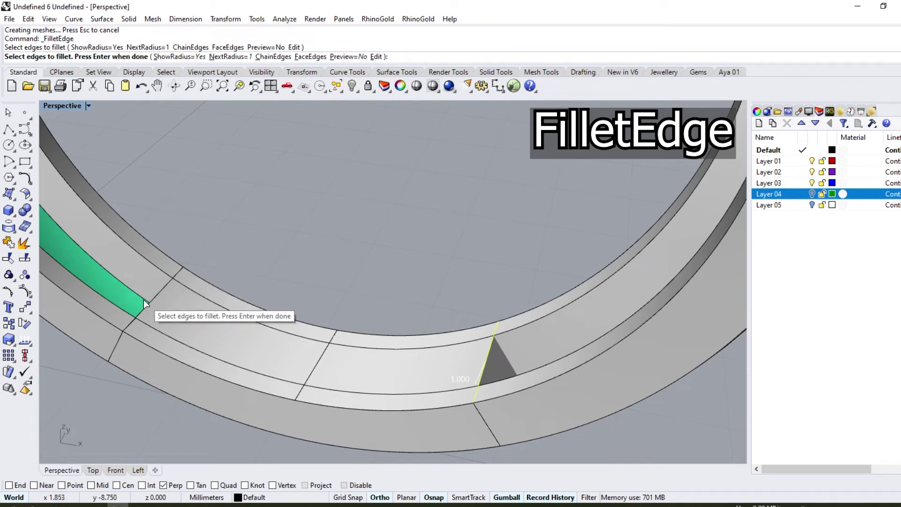
{"action": "key", "text": "Return"}
{"action": "key", "text": "Return"}
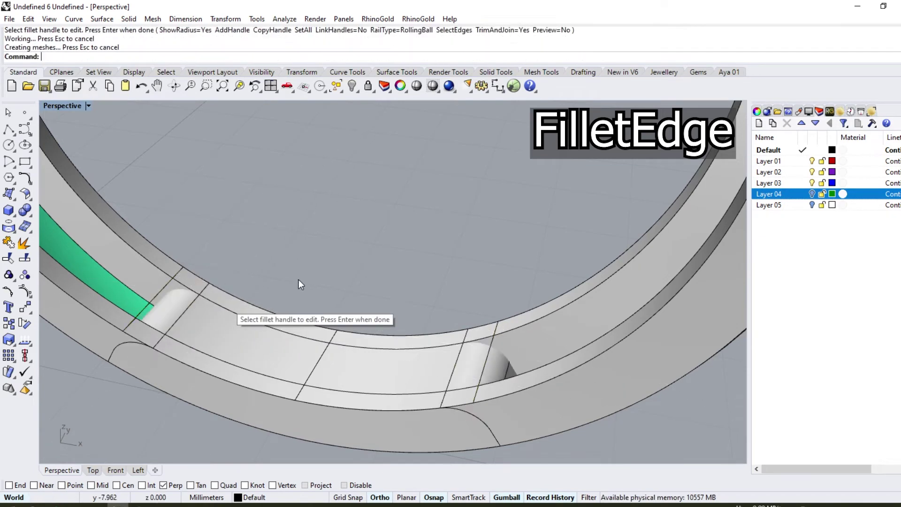
{"action": "mouse_move", "coordinate": [380, 281]}
{"action": "right_mouse_down"}
{"action": "mouse_move", "coordinate": [459, 301]}
{"action": "mouse_move", "coordinate": [553, 248]}
{"action": "right_mouse_up"}
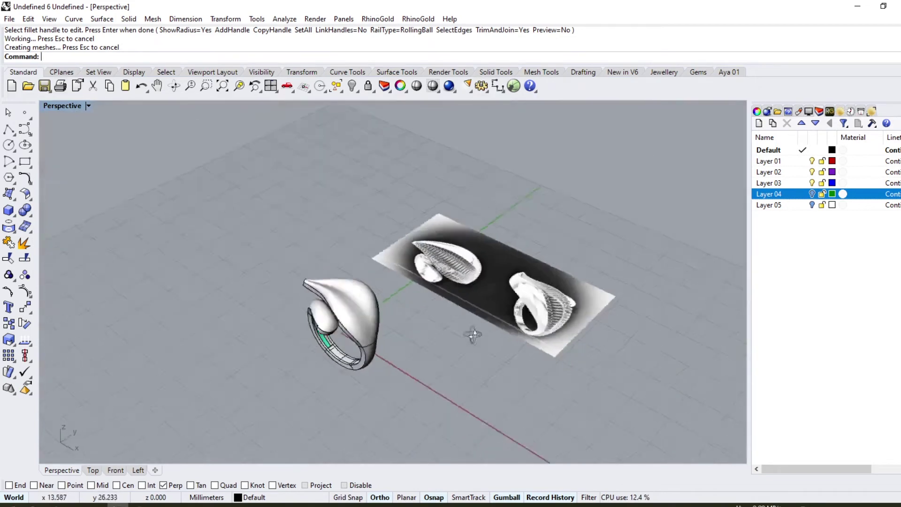
{"action": "scroll", "coordinate": [553, 248], "scroll_direction": "up", "scroll_amount": 3}
{"action": "scroll", "coordinate": [501, 336], "scroll_direction": "up", "scroll_amount": 3}
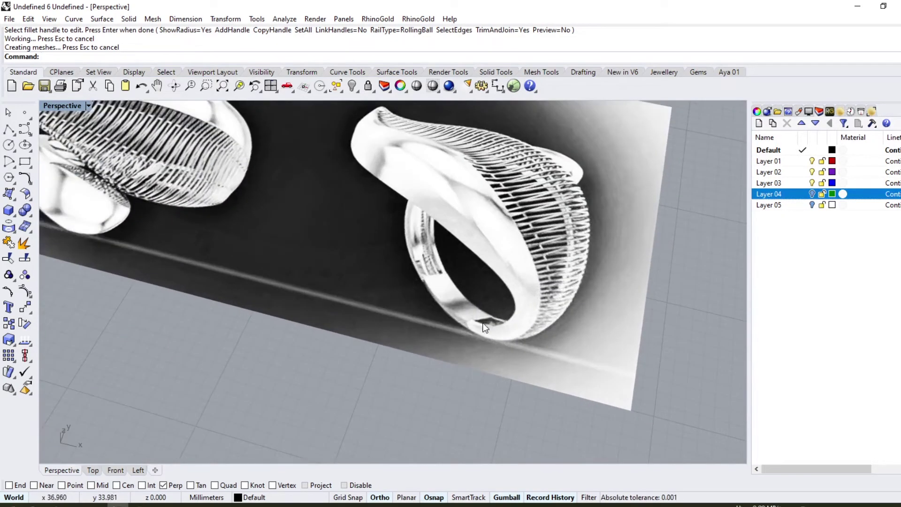
{"action": "scroll", "coordinate": [512, 299], "scroll_direction": "down", "scroll_amount": 5}
Orbit beneath the ring and select one of its faces for a closer look
{"action": "right_click_drag", "start_coordinate": [277, 386], "coordinate": [359, 314]}
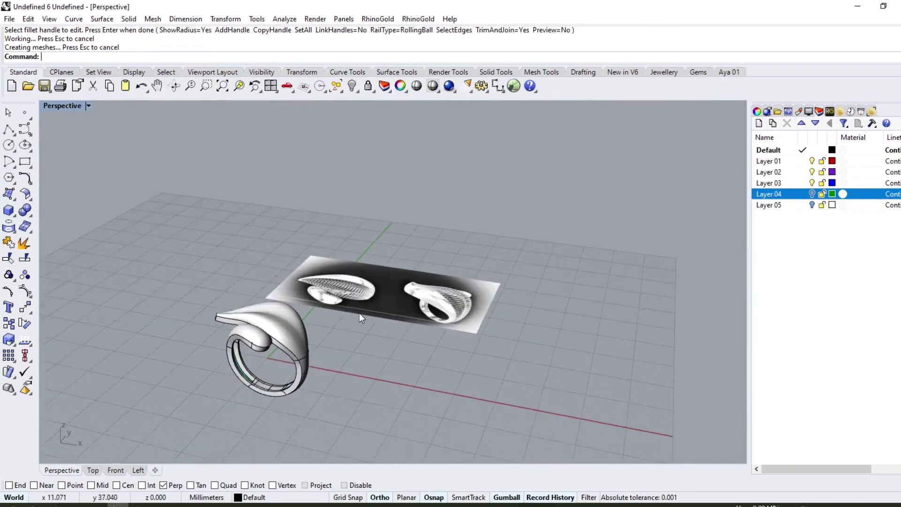
{"action": "scroll", "coordinate": [294, 347], "scroll_direction": "up", "scroll_amount": 5}
{"action": "scroll", "coordinate": [365, 319], "scroll_direction": "up", "scroll_amount": 3}
{"action": "scroll", "coordinate": [334, 359], "scroll_direction": "up", "scroll_amount": 3}
{"action": "scroll", "coordinate": [336, 371], "scroll_direction": "down", "scroll_amount": 3}
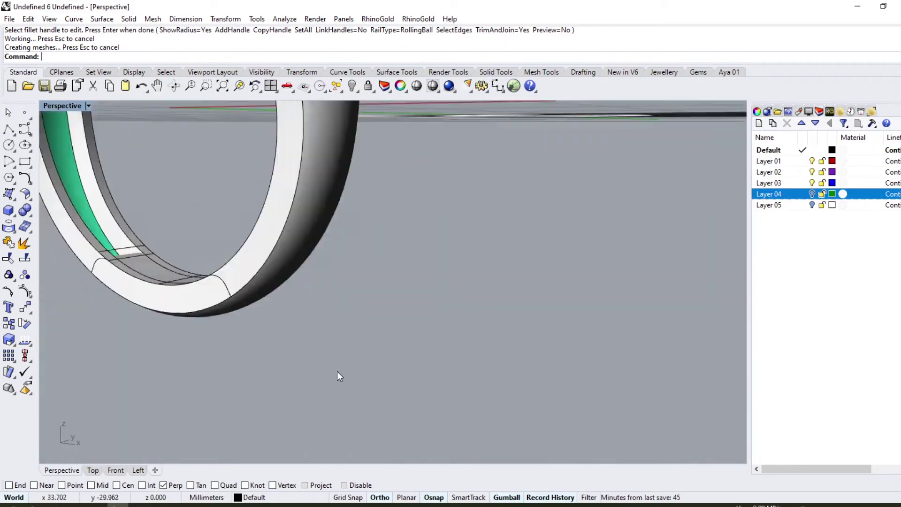
{"action": "right_click_drag", "start_coordinate": [337, 371], "coordinate": [273, 219]}
{"action": "scroll", "coordinate": [270, 234], "scroll_direction": "up", "scroll_amount": 2}
{"action": "left_click", "coordinate": [268, 252], "text": "ctrl+shift"}
{"action": "right_click_drag", "start_coordinate": [264, 299], "coordinate": [422, 366]}
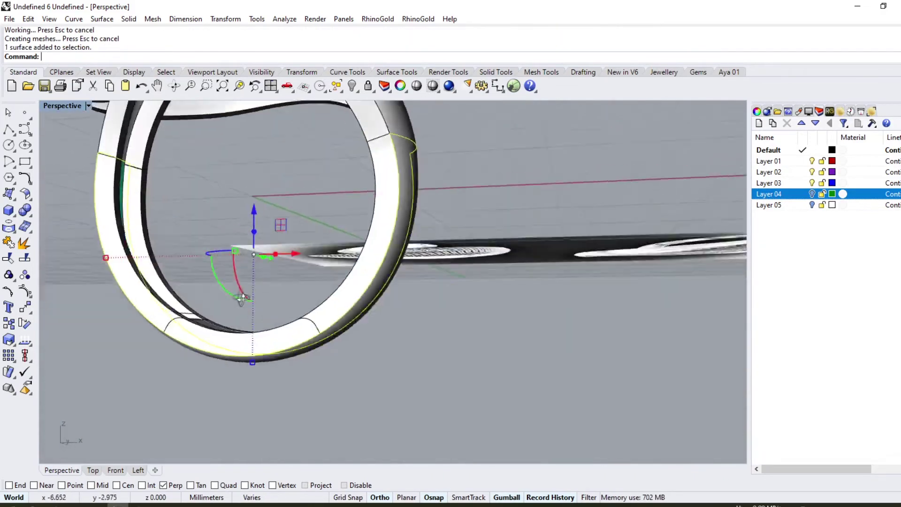
{"action": "scroll", "coordinate": [443, 388], "scroll_direction": "up", "scroll_amount": 3}
{"action": "scroll", "coordinate": [443, 387], "scroll_direction": "up", "scroll_amount": 3}
{"action": "scroll", "coordinate": [246, 300], "scroll_direction": "down", "scroll_amount": 3}
{"action": "scroll", "coordinate": [358, 369], "scroll_direction": "up", "scroll_amount": 4}
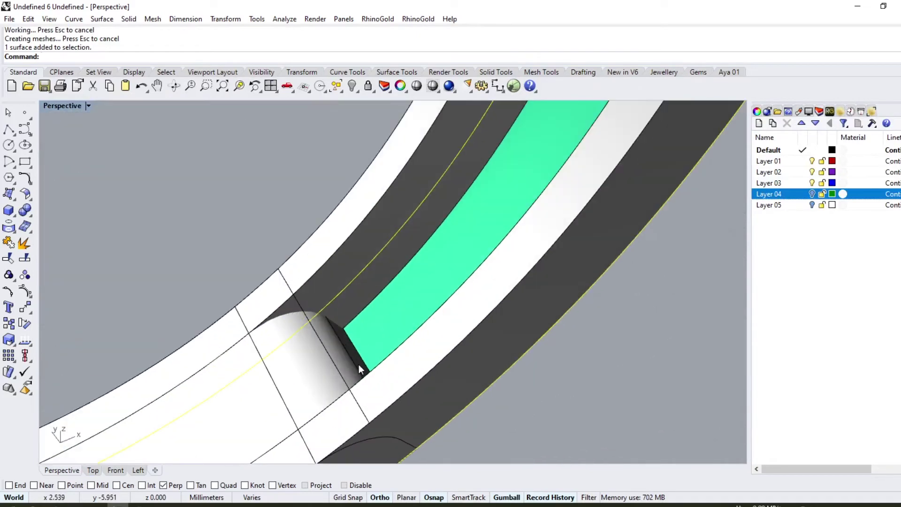
Pull the edge curve onto the green band surface
{"action": "left_click", "coordinate": [22, 228]}
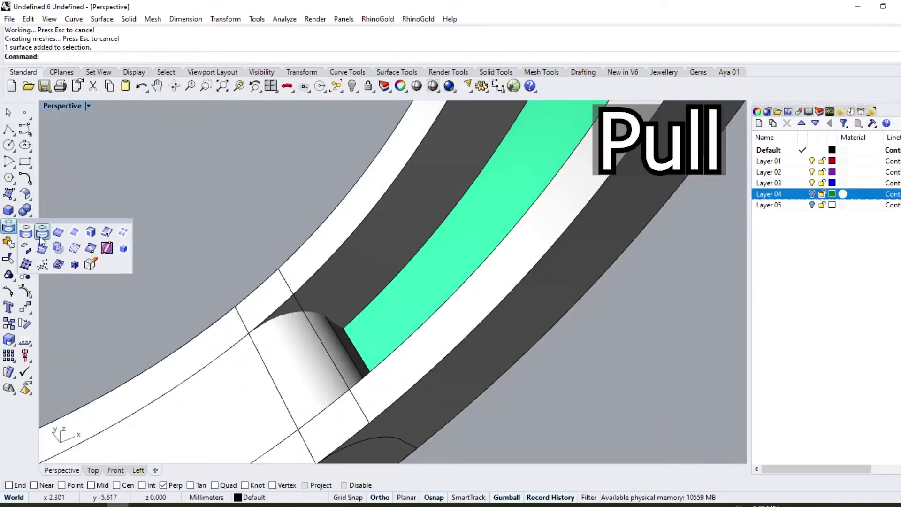
{"action": "left_click", "coordinate": [359, 354]}
{"action": "key", "text": "Return"}
{"action": "left_click", "coordinate": [371, 335]}
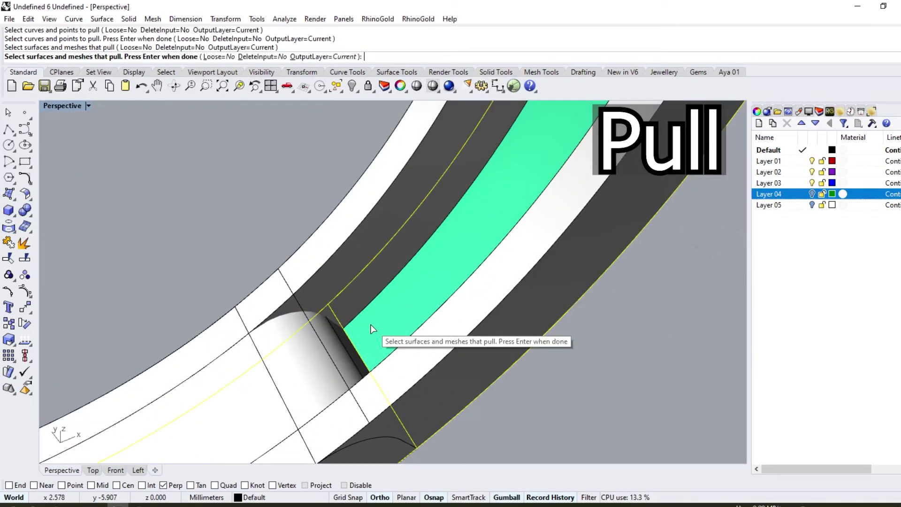
{"action": "key", "text": "Return"}
{"action": "scroll", "coordinate": [537, 368], "scroll_direction": "down", "scroll_amount": 5}
{"action": "mouse_move", "coordinate": [537, 368]}
{"action": "right_mouse_down"}
{"action": "mouse_move", "coordinate": [369, 180]}
{"action": "mouse_move", "coordinate": [266, 306]}
{"action": "right_mouse_up"}
{"action": "scroll", "coordinate": [256, 255], "scroll_direction": "up", "scroll_amount": 3}
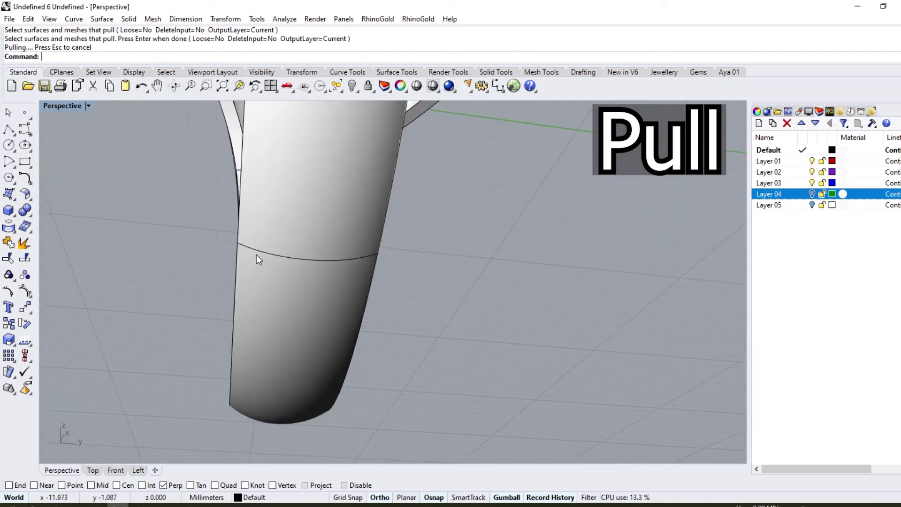
{"action": "scroll", "coordinate": [283, 279], "scroll_direction": "down", "scroll_amount": 5}
{"action": "right_click_drag", "start_coordinate": [317, 274], "coordinate": [338, 197]}
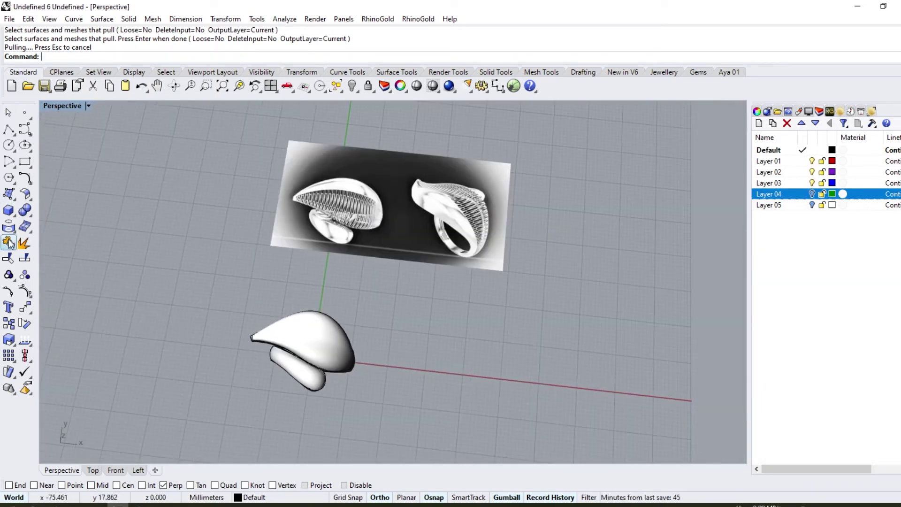
Extract a V-direction isocurve across the ring's top surface in the top view
{"action": "left_click", "coordinate": [8, 227]}
{"action": "left_click", "coordinate": [343, 355]}
{"action": "left_click", "coordinate": [144, 57]}
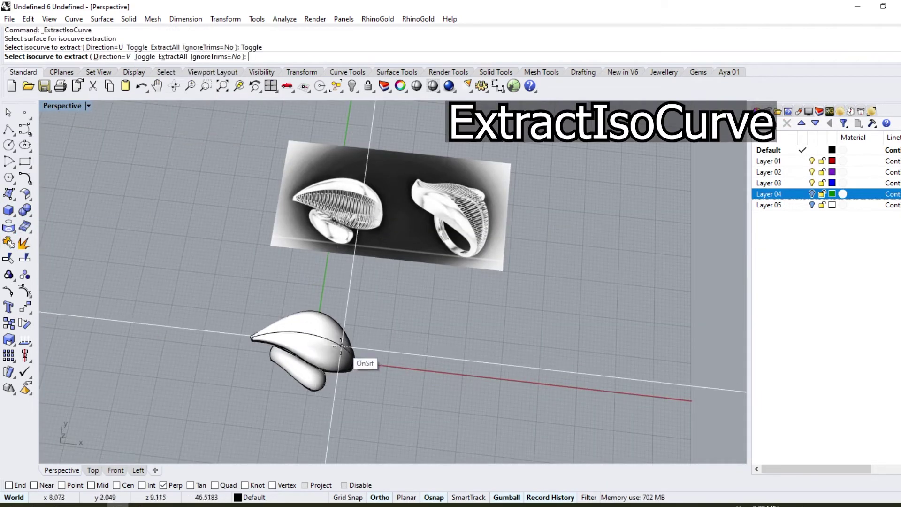
{"action": "left_click", "coordinate": [92, 471]}
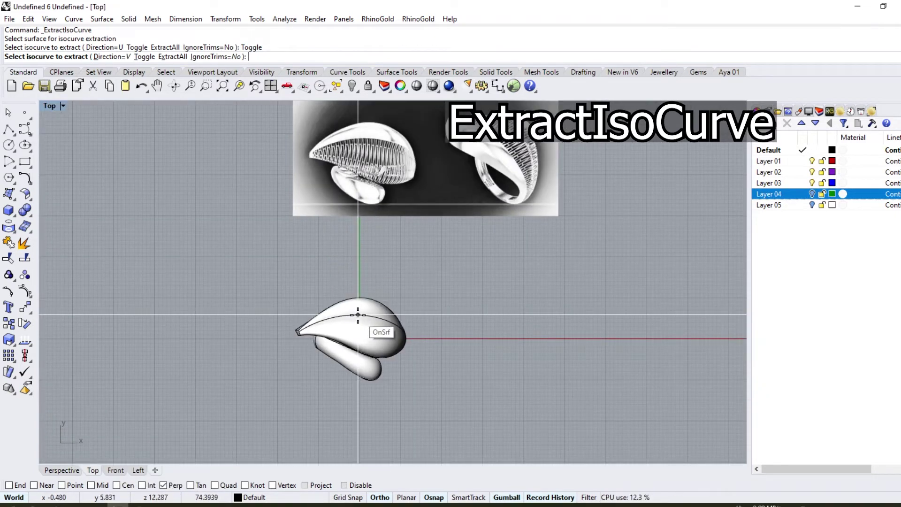
{"action": "left_click", "coordinate": [359, 323]}
{"action": "key", "text": "Return"}
{"action": "key", "text": "Return"}
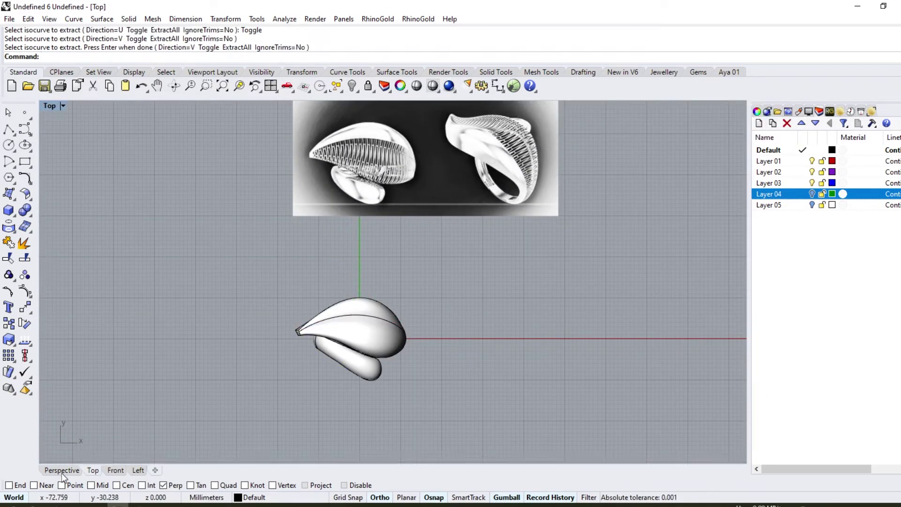
Extract a U-direction isocurve lengthwise along the ring surface
{"action": "left_click", "coordinate": [61, 470]}
{"action": "scroll", "coordinate": [280, 330], "scroll_direction": "up", "scroll_amount": 5}
{"action": "left_click", "coordinate": [280, 224]}
{"action": "left_click", "coordinate": [143, 57]}
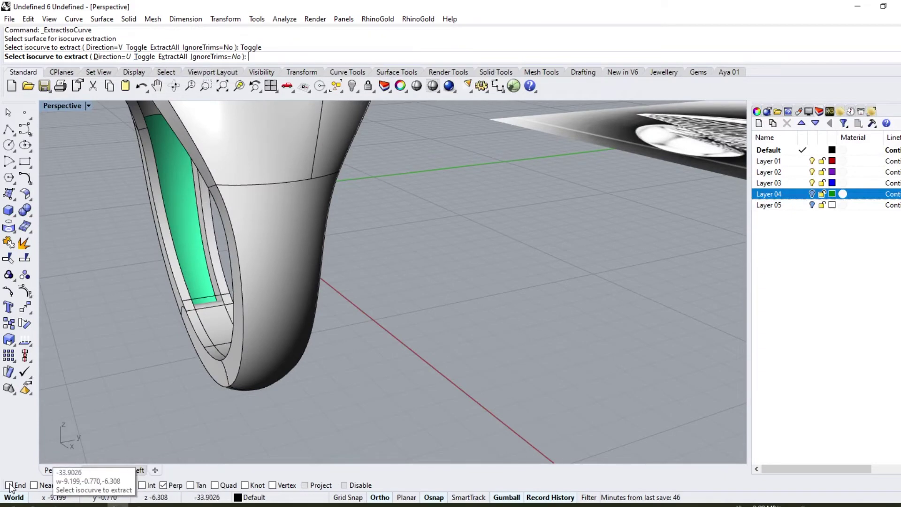
{"action": "scroll", "coordinate": [331, 201], "scroll_direction": "down", "scroll_amount": 3}
{"action": "key", "text": "Return"}
{"action": "mouse_move", "coordinate": [331, 201]}
{"action": "right_mouse_down"}
{"action": "mouse_move", "coordinate": [334, 284]}
{"action": "mouse_move", "coordinate": [243, 227]}
{"action": "right_mouse_up"}
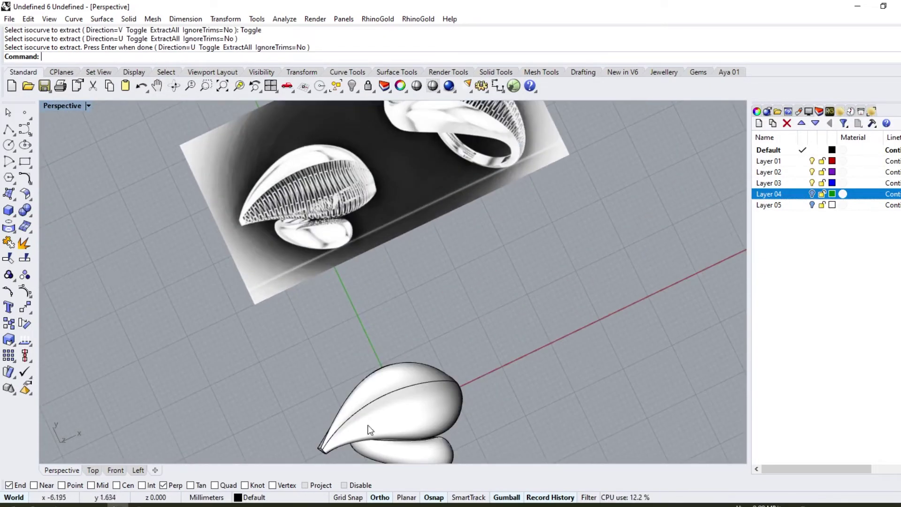
{"action": "scroll", "coordinate": [341, 373], "scroll_direction": "up", "scroll_amount": 3}
{"action": "key", "text": "Return"}
Extract two more isocurves near the teardrop tip and select the extracted curves
{"action": "left_click", "coordinate": [342, 369]}
{"action": "scroll", "coordinate": [346, 361], "scroll_direction": "up", "scroll_amount": 3}
{"action": "left_click", "coordinate": [345, 362]}
{"action": "key", "text": "Return"}
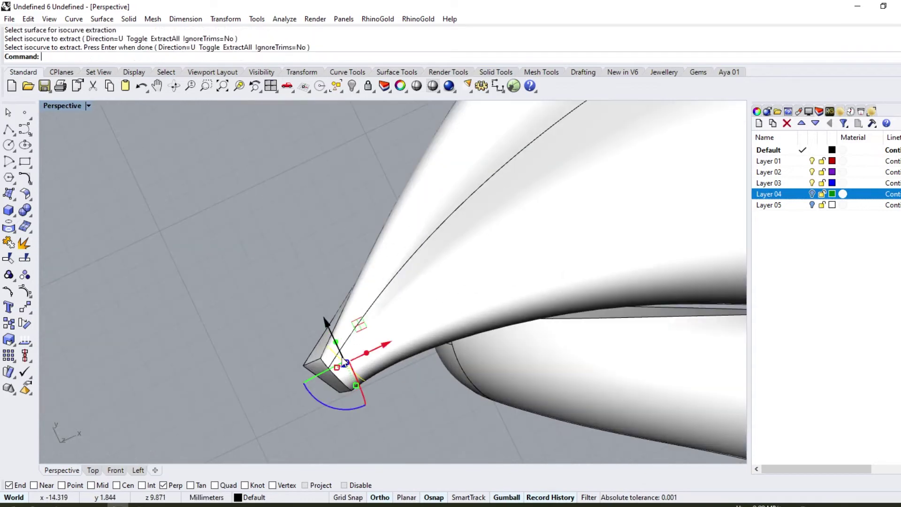
{"action": "left_click", "coordinate": [347, 336]}
{"action": "left_click", "coordinate": [373, 364]}
{"action": "right_click_drag", "start_coordinate": [373, 363], "coordinate": [347, 404]}
{"action": "scroll", "coordinate": [356, 328], "scroll_direction": "up", "scroll_amount": 3}
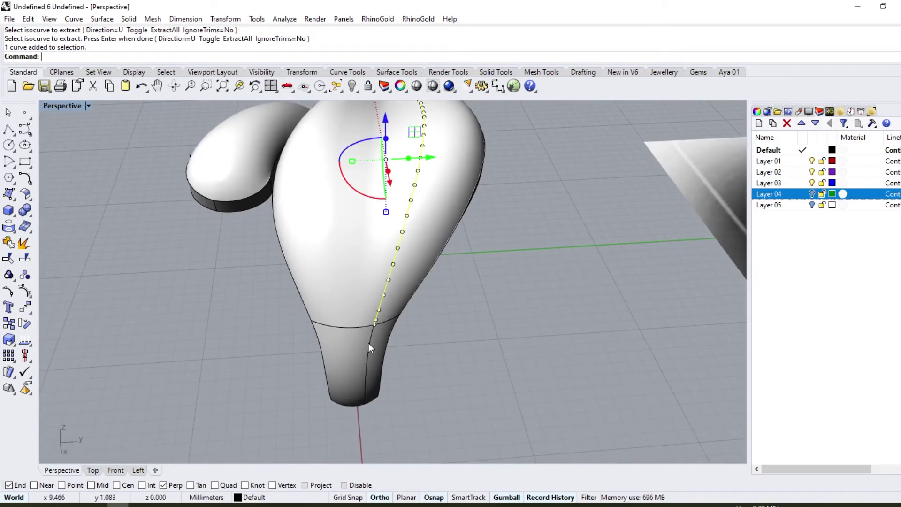
{"action": "scroll", "coordinate": [362, 265], "scroll_direction": "up", "scroll_amount": 2}
{"action": "scroll", "coordinate": [363, 265], "scroll_direction": "up", "scroll_amount": 2}
{"action": "scroll", "coordinate": [363, 265], "scroll_direction": "down", "scroll_amount": 5}
{"action": "right_click_drag", "start_coordinate": [362, 265], "coordinate": [340, 231]}
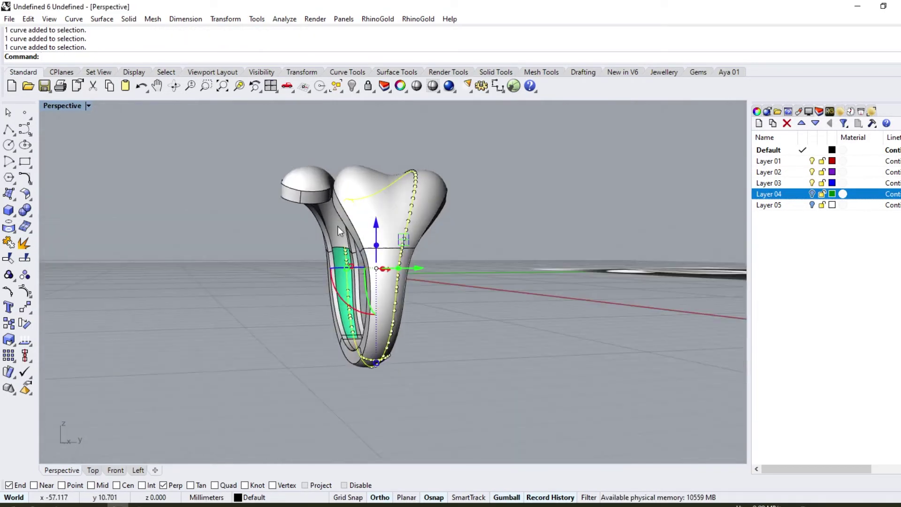
Isolate-lock the extracted curves and trim their overhanging ends at the tip
{"action": "left_click", "coordinate": [369, 87]}
{"action": "left_click", "coordinate": [9, 257]}
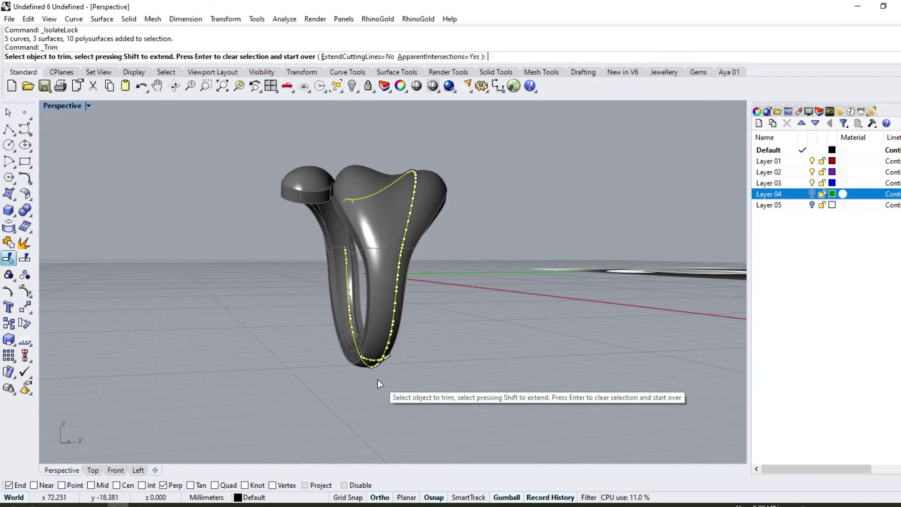
{"action": "mouse_move", "coordinate": [377, 379]}
{"action": "right_mouse_down"}
{"action": "mouse_move", "coordinate": [351, 334]}
{"action": "mouse_move", "coordinate": [416, 359]}
{"action": "mouse_move", "coordinate": [231, 207]}
{"action": "right_mouse_up"}
{"action": "scroll", "coordinate": [370, 338], "scroll_direction": "up", "scroll_amount": 3}
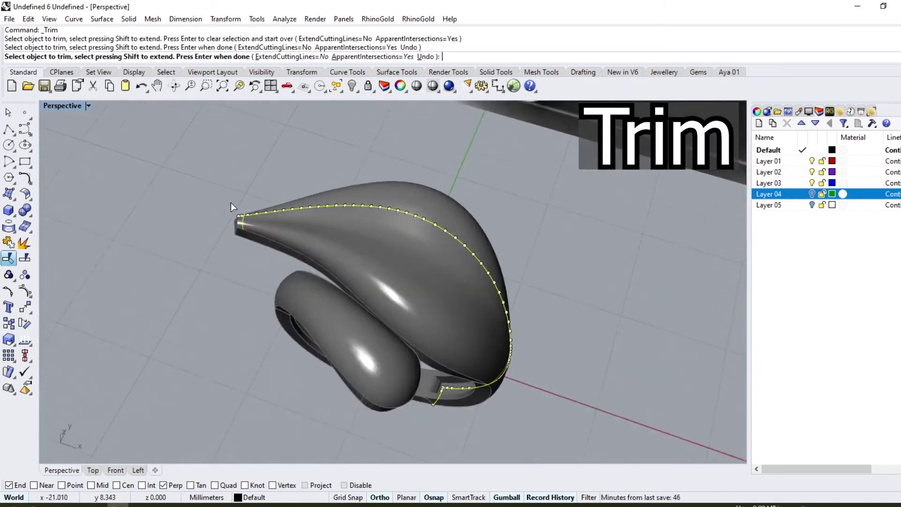
{"action": "scroll", "coordinate": [231, 207], "scroll_direction": "up", "scroll_amount": 3}
{"action": "left_click", "coordinate": [242, 217]}
{"action": "left_click", "coordinate": [261, 327]}
{"action": "scroll", "coordinate": [356, 244], "scroll_direction": "down", "scroll_amount": 3}
{"action": "key", "text": "Return"}
{"action": "scroll", "coordinate": [356, 244], "scroll_direction": "down", "scroll_amount": 2}
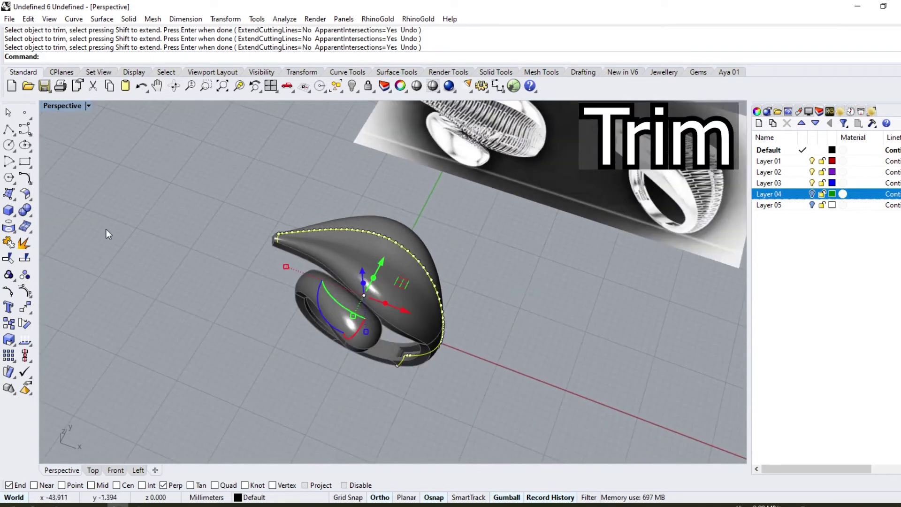
Join the trimmed curves and split the top surface along them into two pieces
{"action": "left_click", "coordinate": [8, 248]}
{"action": "mouse_move", "coordinate": [148, 261]}
{"action": "right_mouse_down"}
{"action": "mouse_move", "coordinate": [117, 175]}
{"action": "mouse_move", "coordinate": [159, 181]}
{"action": "mouse_move", "coordinate": [205, 253]}
{"action": "mouse_move", "coordinate": [368, 96]}
{"action": "mouse_move", "coordinate": [357, 244]}
{"action": "right_mouse_up"}
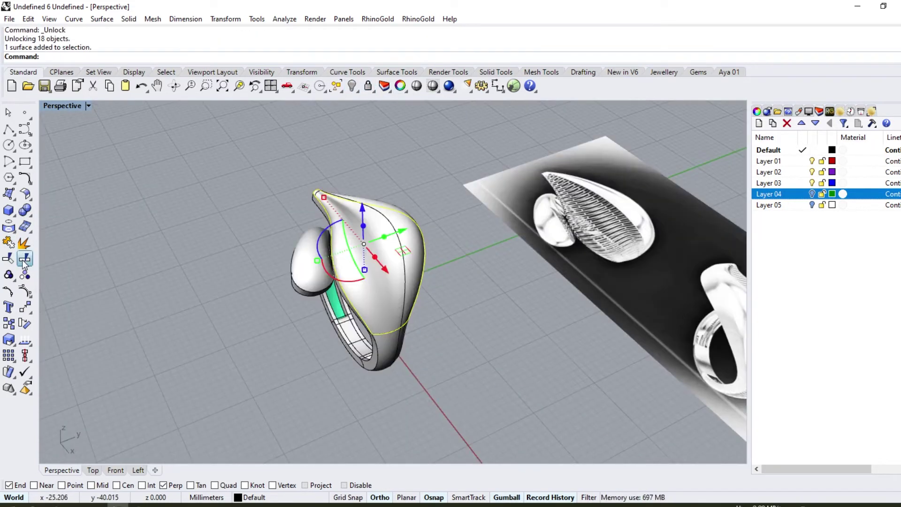
{"action": "left_click", "coordinate": [413, 256]}
{"action": "key", "text": "Return"}
{"action": "left_click", "coordinate": [387, 293]}
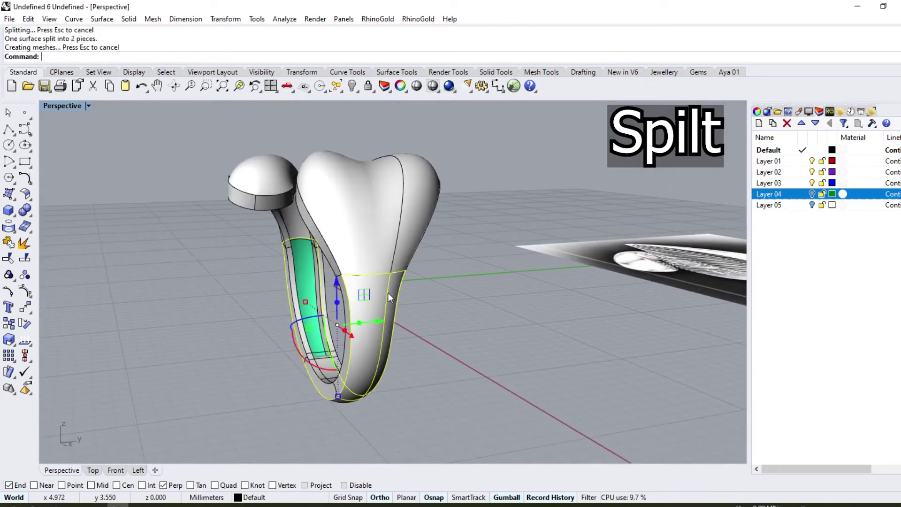
{"action": "mouse_move", "coordinate": [388, 292]}
{"action": "right_mouse_down"}
{"action": "mouse_move", "coordinate": [366, 302]}
{"action": "mouse_move", "coordinate": [378, 251]}
{"action": "mouse_move", "coordinate": [312, 283]}
{"action": "mouse_move", "coordinate": [415, 213]}
{"action": "right_mouse_up"}
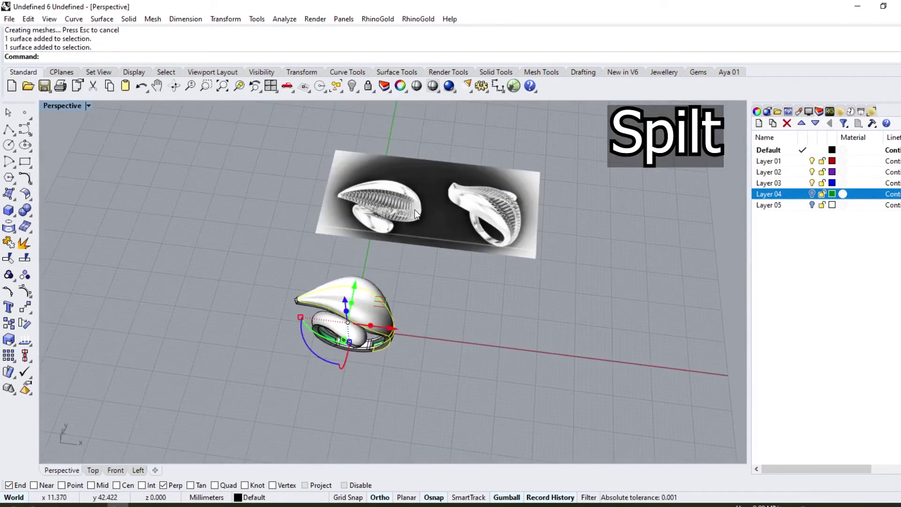
{"action": "left_click", "coordinate": [24, 257]}
{"action": "left_click", "coordinate": [60, 224]}
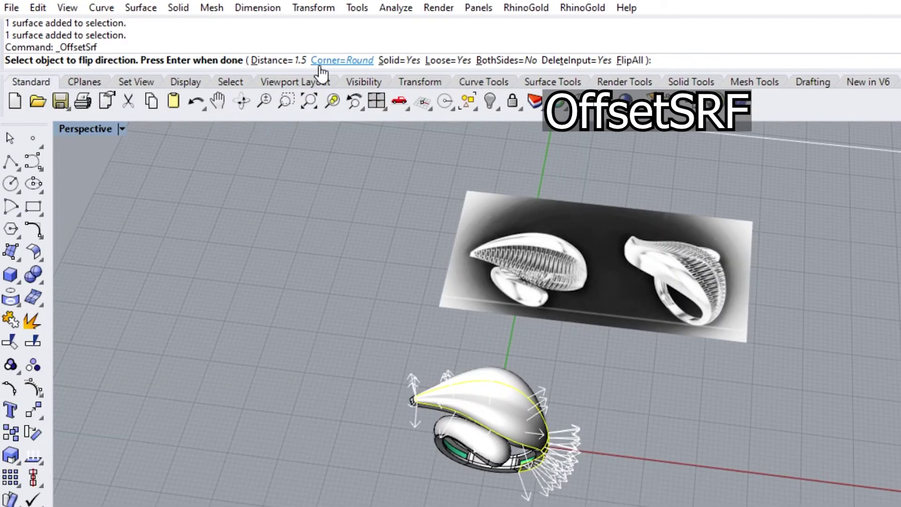
Offset the split pieces 0.3 as non-solid, flipped surfaces and delete the leftover surface
{"action": "left_click", "coordinate": [399, 60]}
{"action": "left_click", "coordinate": [561, 60]}
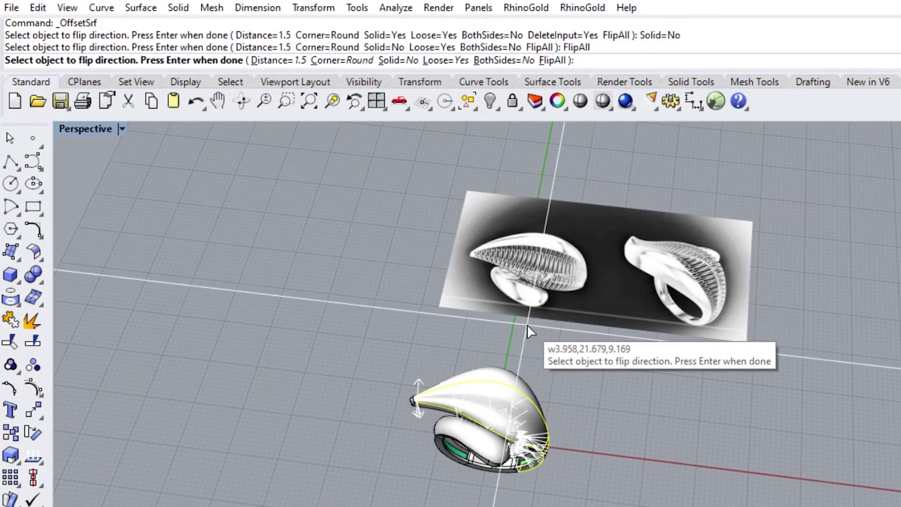
{"action": "type", "text": ".3"}
{"action": "key", "text": "Return"}
{"action": "key", "text": "Return"}
{"action": "right_click_drag", "start_coordinate": [527, 325], "coordinate": [361, 276]}
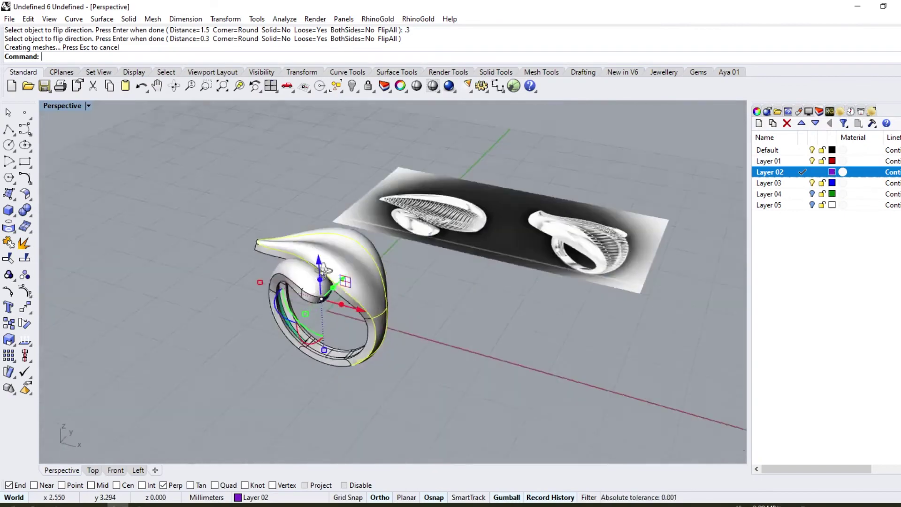
{"action": "key", "text": "Delete"}
{"action": "right_click_drag", "start_coordinate": [316, 295], "coordinate": [437, 332]}
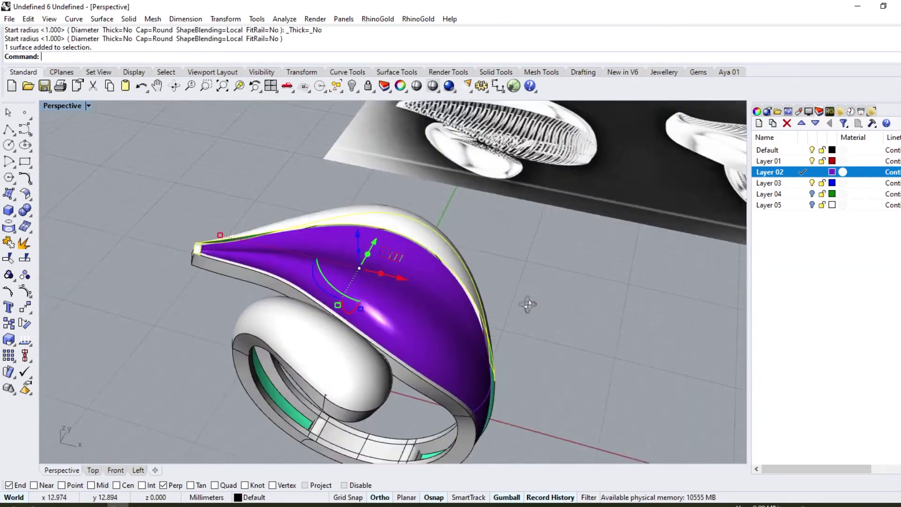
Offset the purple panel again as a flipped solid and select it
{"action": "left_click", "coordinate": [25, 194]}
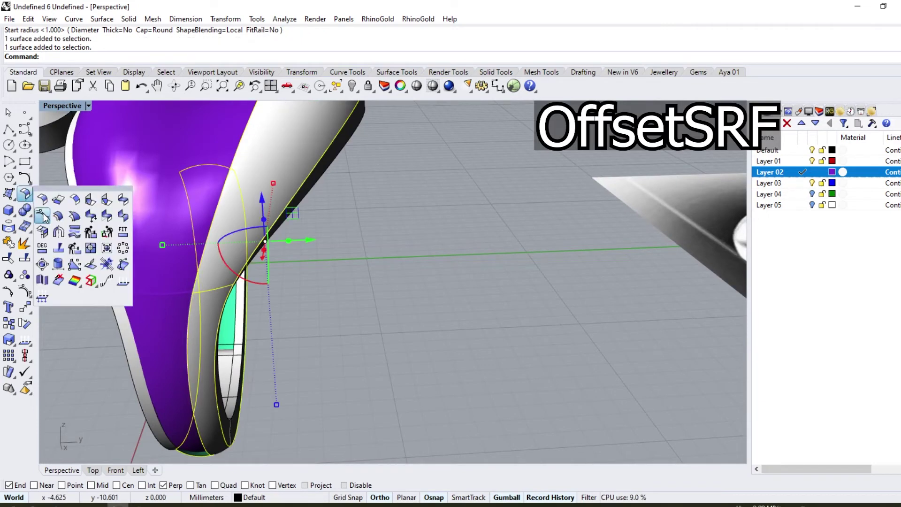
{"action": "left_click", "coordinate": [66, 201]}
{"action": "scroll", "coordinate": [331, 285], "scroll_direction": "down", "scroll_amount": 3}
{"action": "left_click", "coordinate": [281, 56]}
{"action": "left_click", "coordinate": [462, 56]}
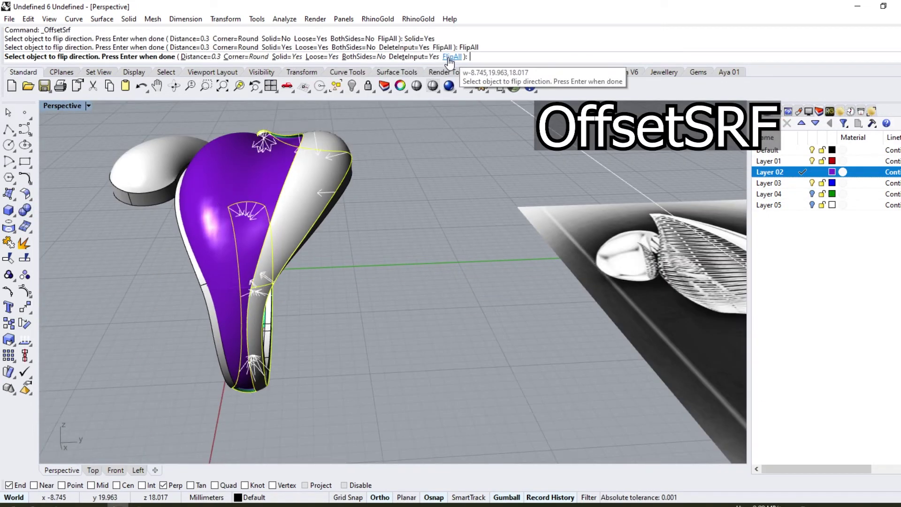
{"action": "key", "text": "Return"}
{"action": "right_click_drag", "start_coordinate": [287, 173], "coordinate": [422, 186]}
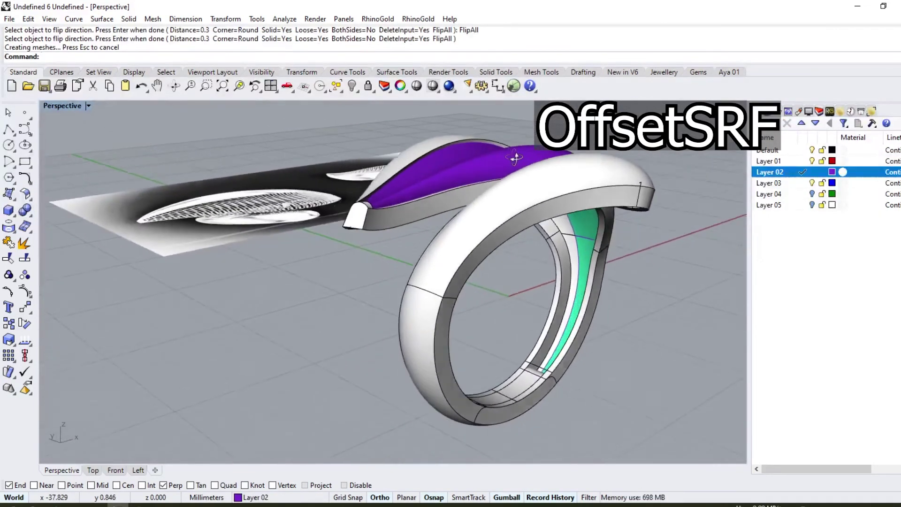
{"action": "scroll", "coordinate": [422, 187], "scroll_direction": "up", "scroll_amount": 5}
{"action": "scroll", "coordinate": [422, 187], "scroll_direction": "up", "scroll_amount": 2}
{"action": "left_click", "coordinate": [416, 194]}
{"action": "scroll", "coordinate": [433, 200], "scroll_direction": "down", "scroll_amount": 5}
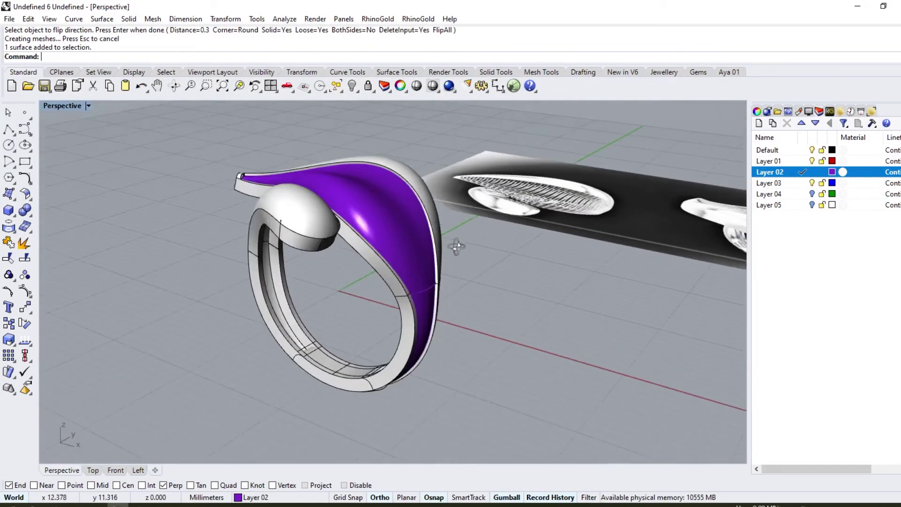
{"action": "right_click_drag", "start_coordinate": [422, 226], "coordinate": [387, 287]}
Pipe along the panel's border edge with the default start and end diameters
{"action": "type", "text": "pipe"}
{"action": "key", "text": "Return"}
{"action": "left_click", "coordinate": [393, 211]}
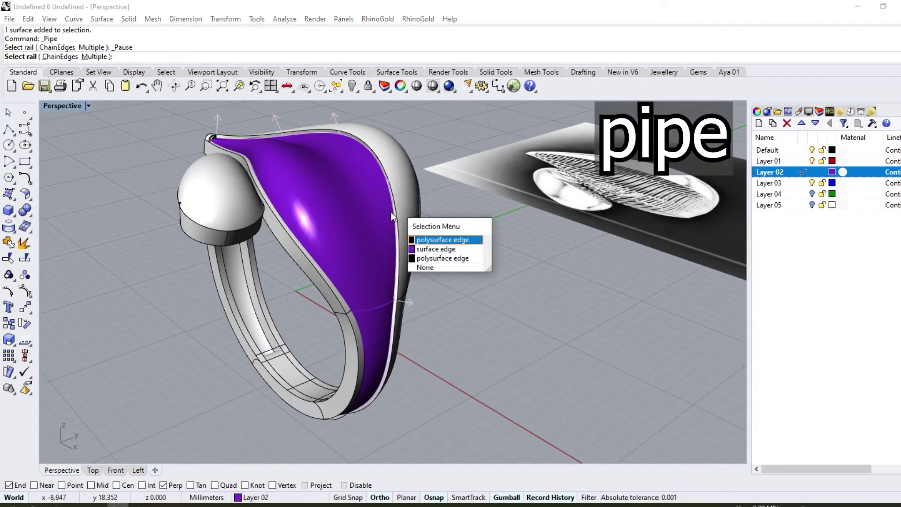
{"action": "left_click", "coordinate": [424, 247]}
{"action": "type", "text": "d"}
{"action": "key", "text": "Return"}
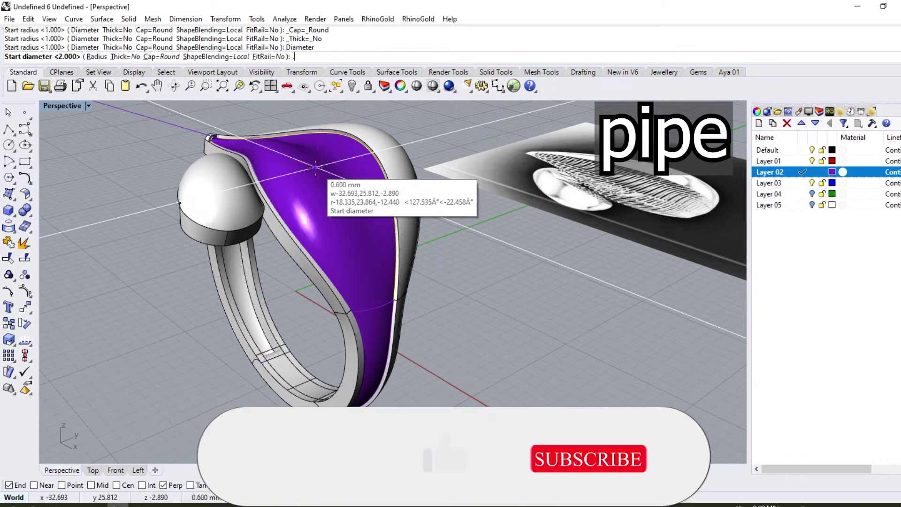
{"action": "key", "text": "Return"}
{"action": "key", "text": "Return"}
{"action": "key", "text": "Return"}
{"action": "scroll", "coordinate": [399, 300], "scroll_direction": "up", "scroll_amount": 5}
Pipe along the next border edge with default diameters
{"action": "key", "text": "Return"}
{"action": "left_click", "coordinate": [400, 301]}
{"action": "key", "text": "Return"}
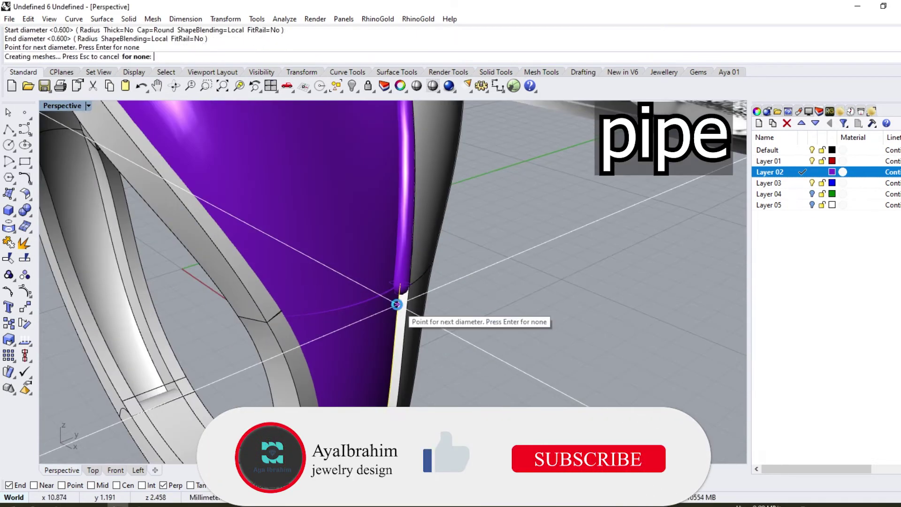
{"action": "key", "text": "Return"}
{"action": "key", "text": "Return"}
{"action": "key", "text": "Return"}
{"action": "scroll", "coordinate": [399, 297], "scroll_direction": "down", "scroll_amount": 5}
{"action": "mouse_move", "coordinate": [398, 297]}
{"action": "right_mouse_down"}
{"action": "mouse_move", "coordinate": [358, 354]}
{"action": "mouse_move", "coordinate": [356, 158]}
{"action": "right_mouse_up"}
{"action": "scroll", "coordinate": [357, 158], "scroll_direction": "up", "scroll_amount": 5}
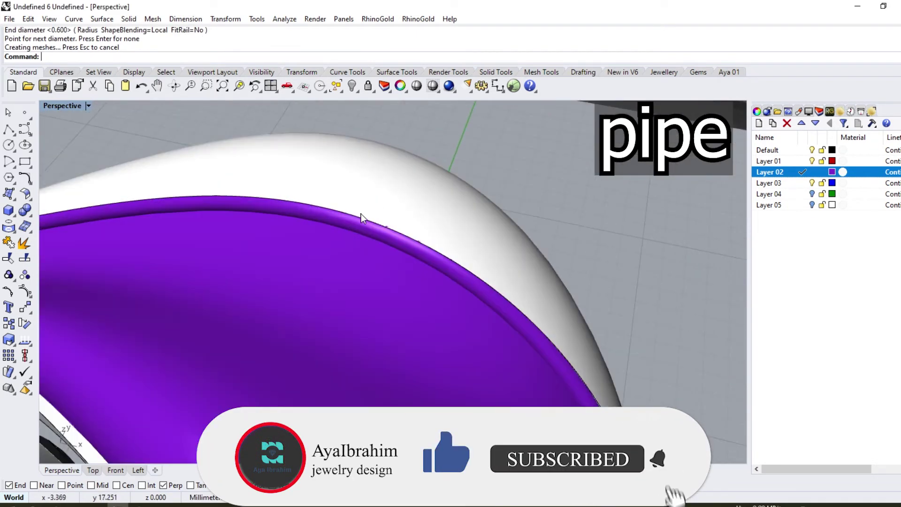
{"action": "scroll", "coordinate": [361, 213], "scroll_direction": "down", "scroll_amount": 5}
{"action": "scroll", "coordinate": [223, 237], "scroll_direction": "up", "scroll_amount": 5}
Retry a pipe along the edge at the ring tip using wireframe view
{"action": "key", "text": "Return"}
{"action": "left_click", "coordinate": [218, 191]}
{"action": "key", "text": "Down"}
{"action": "key", "text": "Down"}
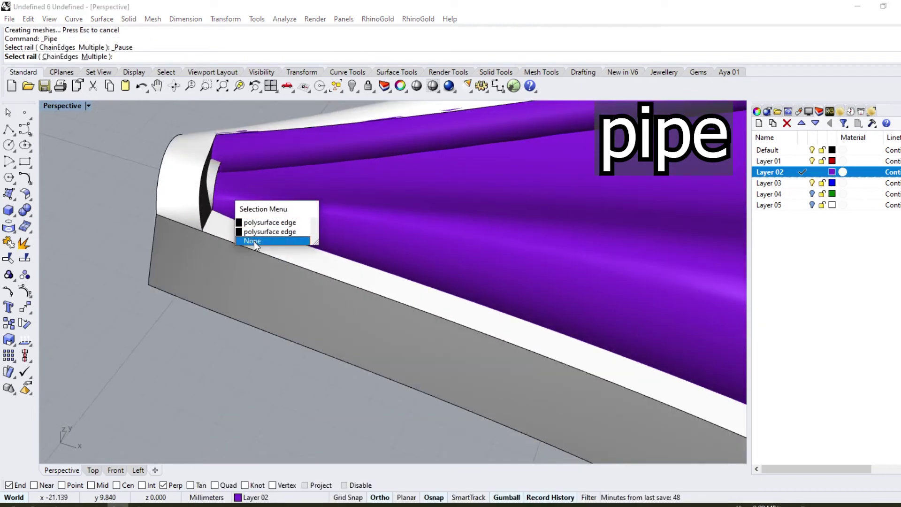
{"action": "key", "text": "Return"}
{"action": "key", "text": "ctrl+alt+w"}
{"action": "left_click", "coordinate": [207, 180]}
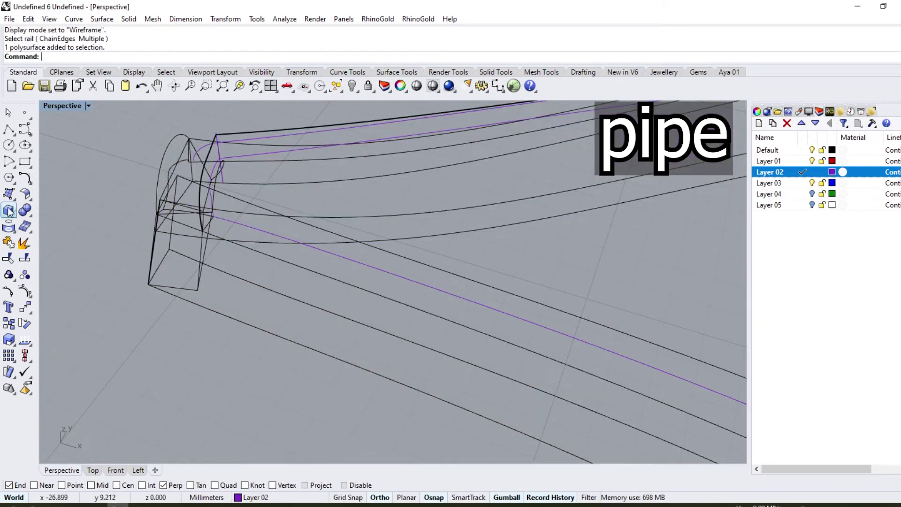
{"action": "left_click", "coordinate": [213, 177]}
{"action": "key", "text": "Return"}
{"action": "key", "text": "Return"}
{"action": "key", "text": "Return"}
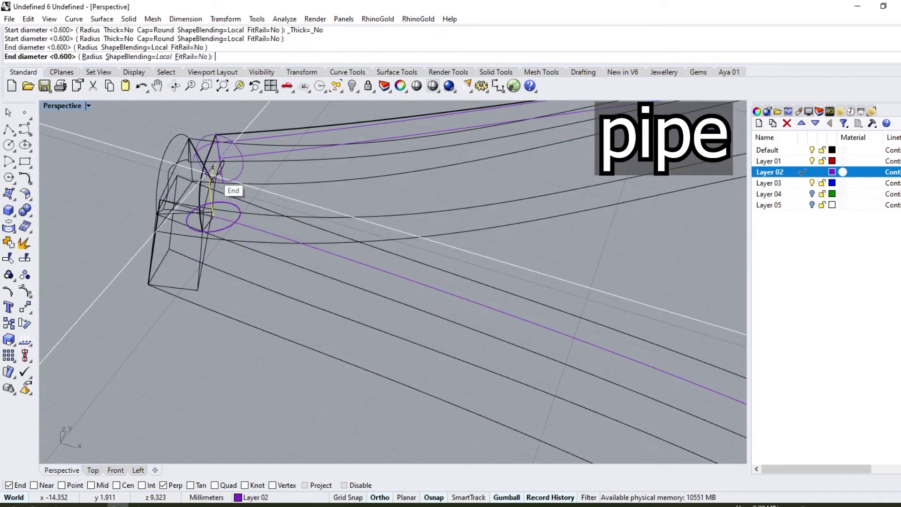
{"action": "key", "text": "ctrl+alt+s"}
{"action": "scroll", "coordinate": [329, 229], "scroll_direction": "down", "scroll_amount": 5}
{"action": "right_click_drag", "start_coordinate": [328, 229], "coordinate": [291, 263]}
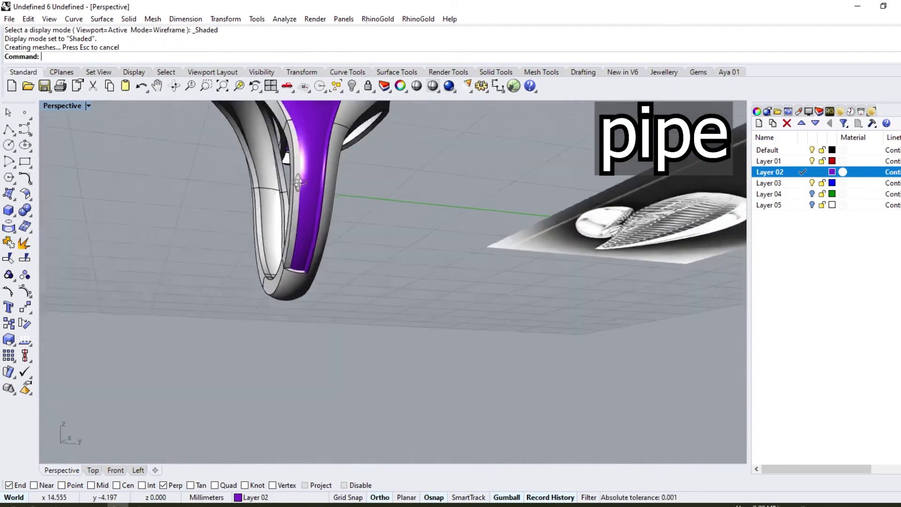
{"action": "scroll", "coordinate": [293, 271], "scroll_direction": "up", "scroll_amount": 3}
Try piping the panel's lower edge, then undo the unsatisfactory pipes
{"action": "key", "text": "ctrl+alt+s"}
{"action": "left_click", "coordinate": [297, 284]}
{"action": "key", "text": "Escape"}
{"action": "left_click", "coordinate": [73, 218]}
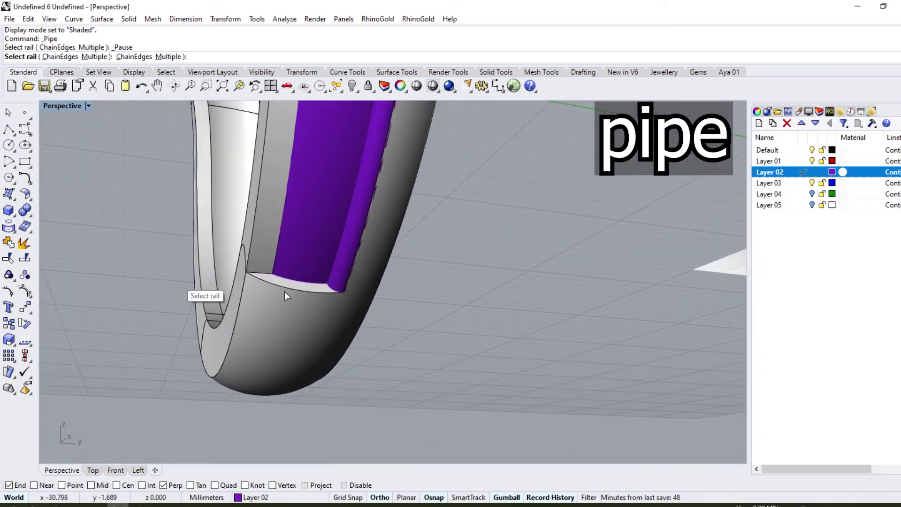
{"action": "left_click", "coordinate": [300, 281]}
{"action": "key", "text": "Return"}
{"action": "key", "text": "Return"}
{"action": "key", "text": "Return"}
{"action": "key", "text": "Return"}
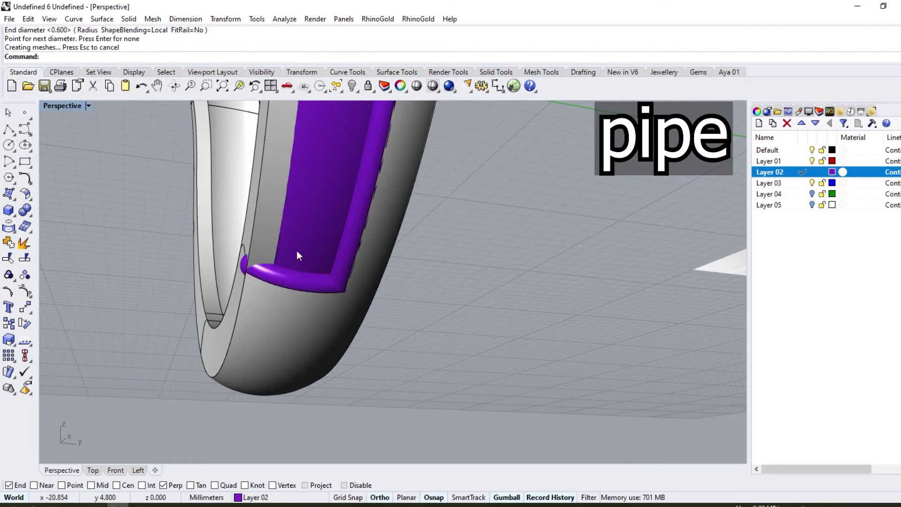
{"action": "right_click_drag", "start_coordinate": [296, 251], "coordinate": [286, 263]}
{"action": "key", "text": "ctrl+z"}
{"action": "key", "text": "Return"}
{"action": "left_click", "coordinate": [285, 264]}
{"action": "key", "text": "Return"}
{"action": "key", "text": "Return"}
{"action": "key", "text": "Return"}
{"action": "key", "text": "Return"}
{"action": "key", "text": "Return"}
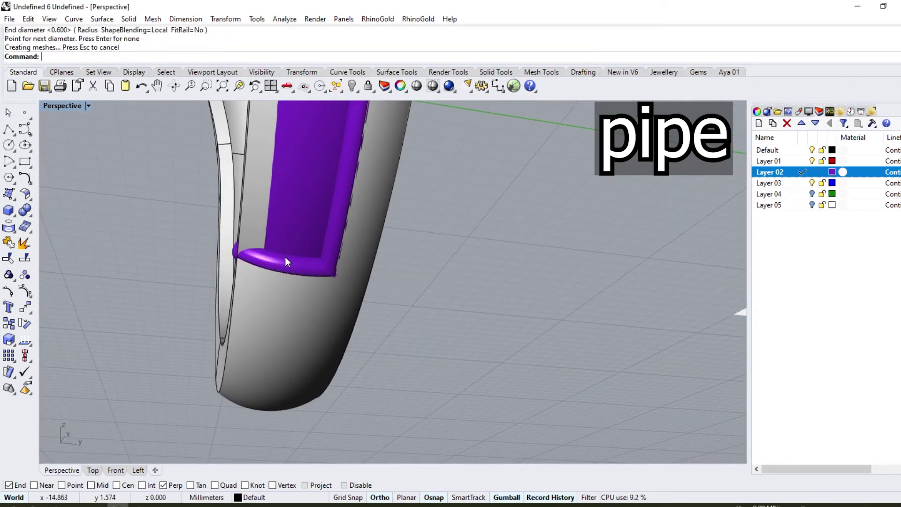
{"action": "scroll", "coordinate": [291, 265], "scroll_direction": "up", "scroll_amount": 5}
{"action": "key", "text": "ctrl+z"}
{"action": "key", "text": "ctrl+alt+w"}
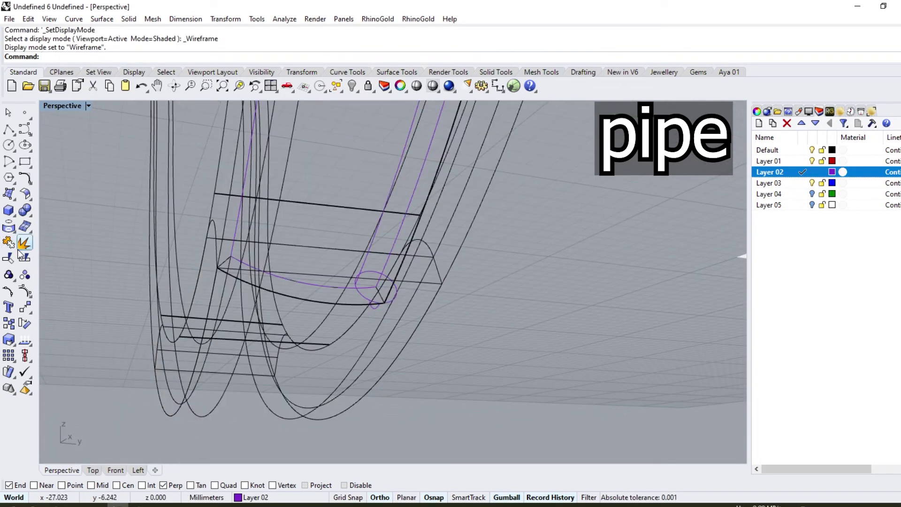
Duplicate the purple panel's lower edge as a curve and split it at the corner
{"action": "left_click", "coordinate": [13, 231]}
{"action": "left_click", "coordinate": [54, 238]}
{"action": "left_click", "coordinate": [278, 279]}
{"action": "key", "text": "Return"}
{"action": "key", "text": "ctrl+alt+s"}
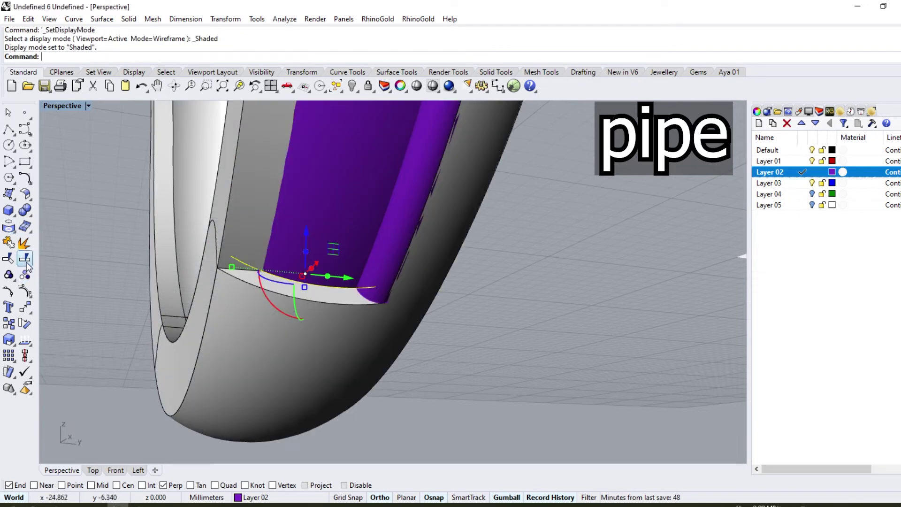
{"action": "left_click", "coordinate": [26, 263]}
{"action": "left_click", "coordinate": [250, 265]}
{"action": "key", "text": "Return"}
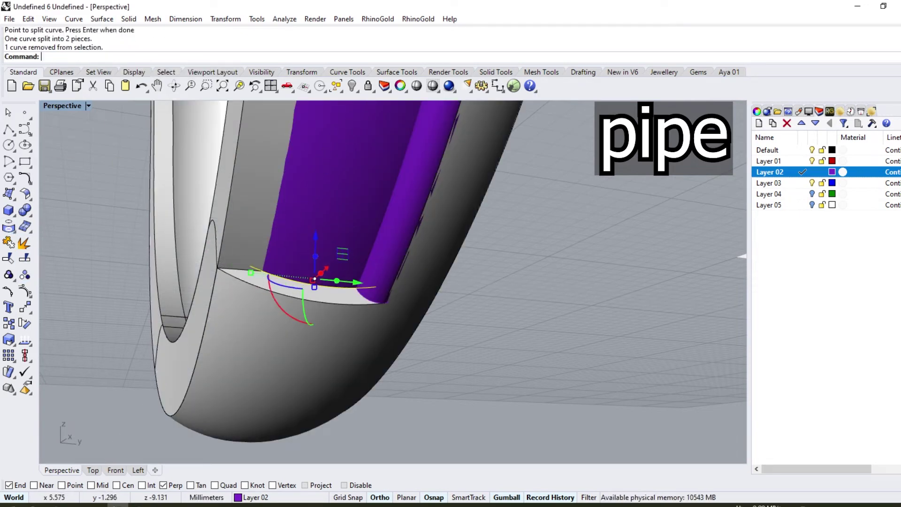
Pipe the split edge piece with default diameters and select both panel surfaces
{"action": "left_click", "coordinate": [13, 216]}
{"action": "key", "text": "Return"}
{"action": "key", "text": "Return"}
{"action": "key", "text": "Return"}
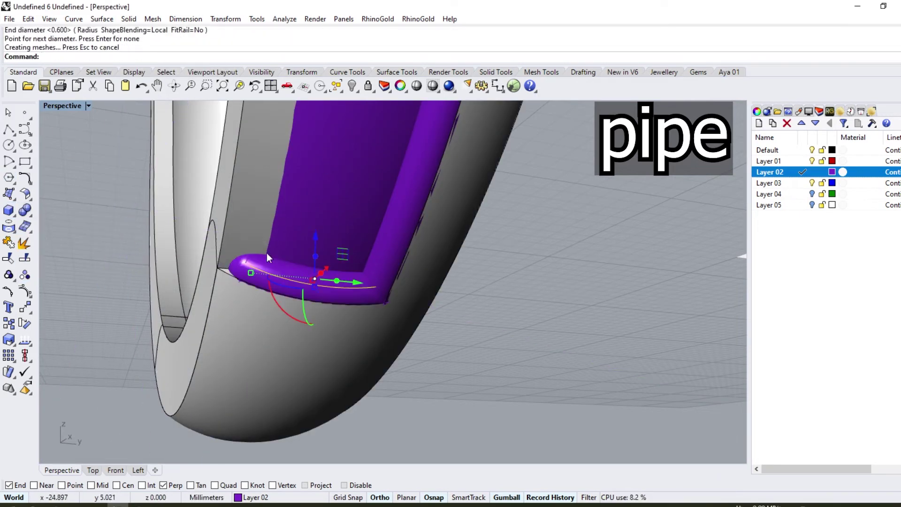
{"action": "left_click", "coordinate": [331, 220]}
{"action": "left_click", "coordinate": [359, 324]}
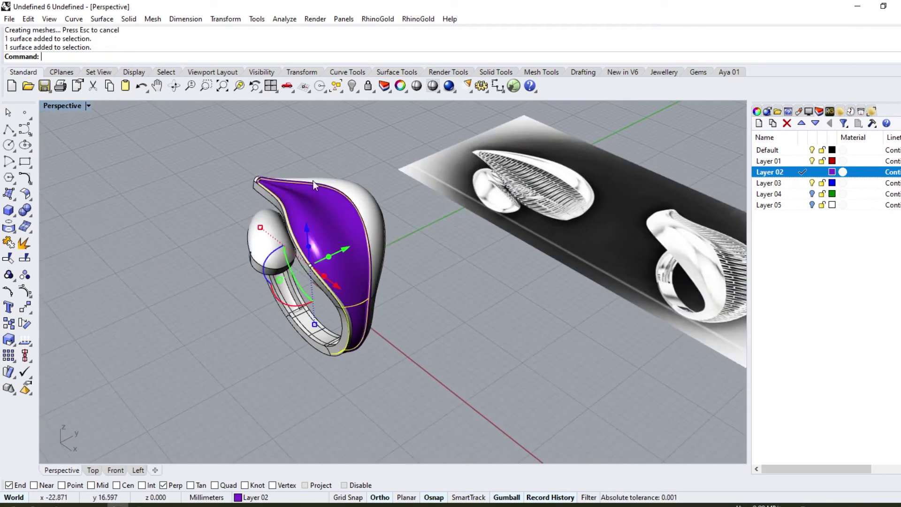
{"action": "scroll", "coordinate": [367, 333], "scroll_direction": "up", "scroll_amount": 3}
{"action": "scroll", "coordinate": [375, 300], "scroll_direction": "up", "scroll_amount": 3}
{"action": "scroll", "coordinate": [406, 298], "scroll_direction": "down", "scroll_amount": 3}
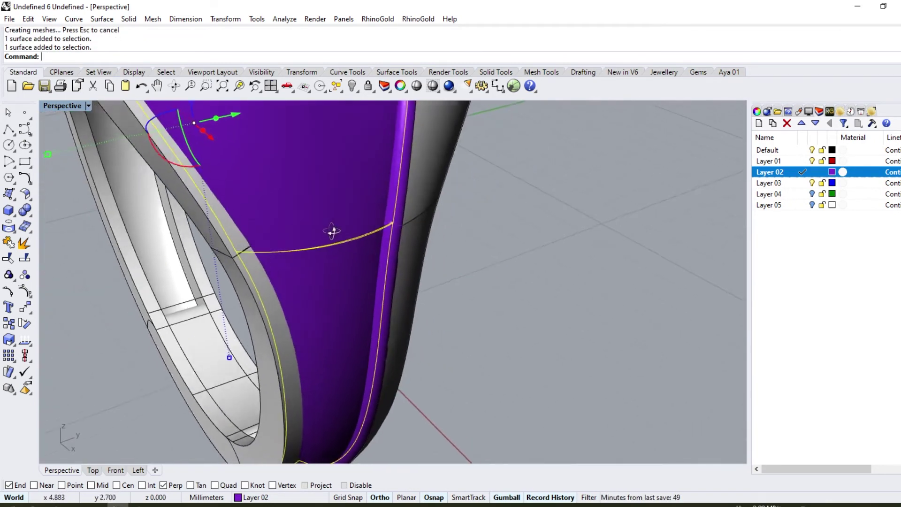
{"action": "scroll", "coordinate": [321, 253], "scroll_direction": "down", "scroll_amount": 5}
{"action": "scroll", "coordinate": [297, 274], "scroll_direction": "down", "scroll_amount": 2}
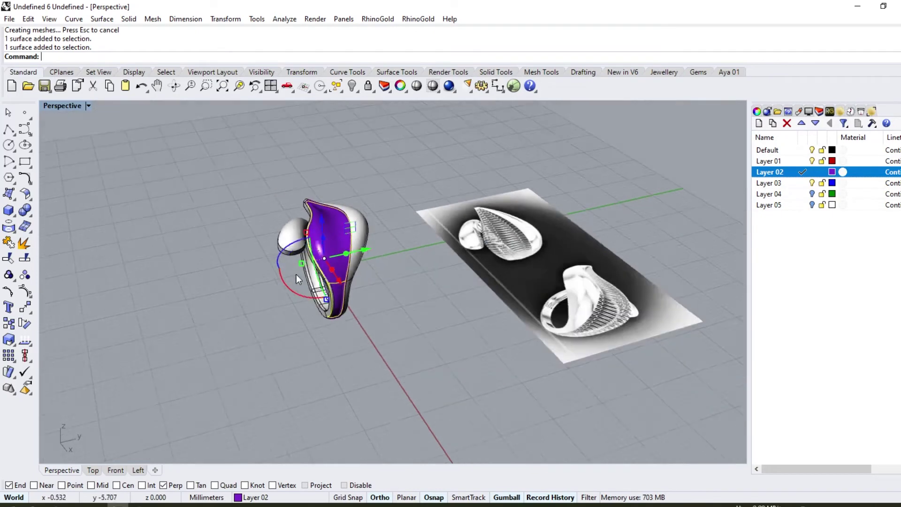
{"action": "scroll", "coordinate": [536, 321], "scroll_direction": "up", "scroll_amount": 6}
{"action": "scroll", "coordinate": [536, 319], "scroll_direction": "down", "scroll_amount": 3}
{"action": "scroll", "coordinate": [565, 264], "scroll_direction": "down", "scroll_amount": 3}
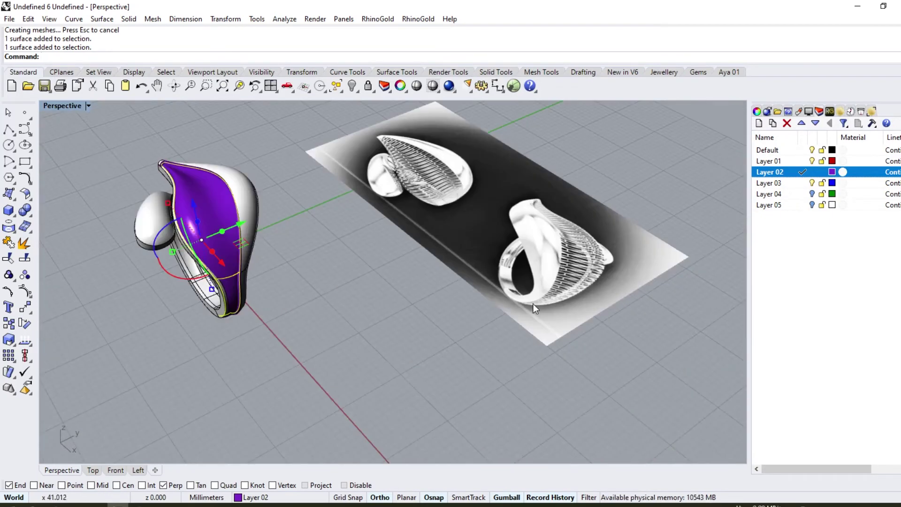
Drag the purple panel away from the ring and delete the original left inside it
{"action": "scroll", "coordinate": [298, 277], "scroll_direction": "down", "scroll_amount": 3}
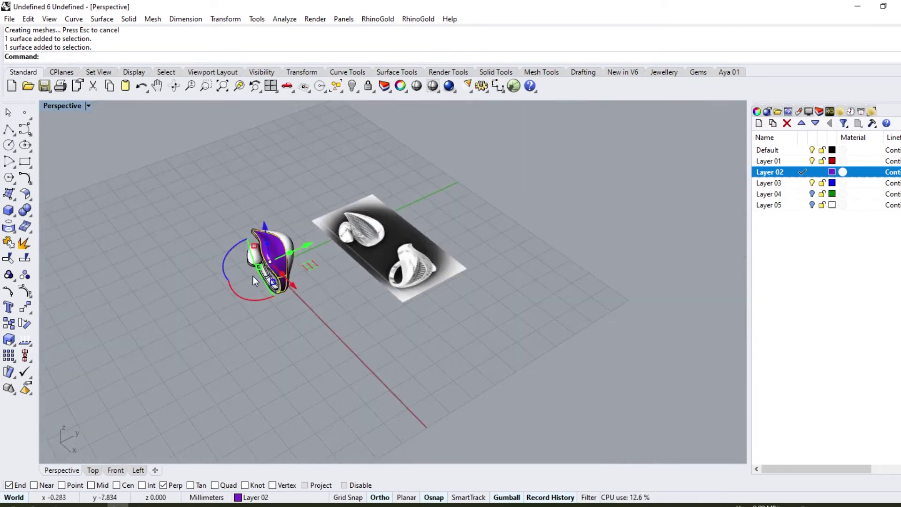
{"action": "right_click_drag", "start_coordinate": [252, 275], "coordinate": [282, 272]}
{"action": "left_click_drag", "start_coordinate": [367, 219], "coordinate": [284, 278]}
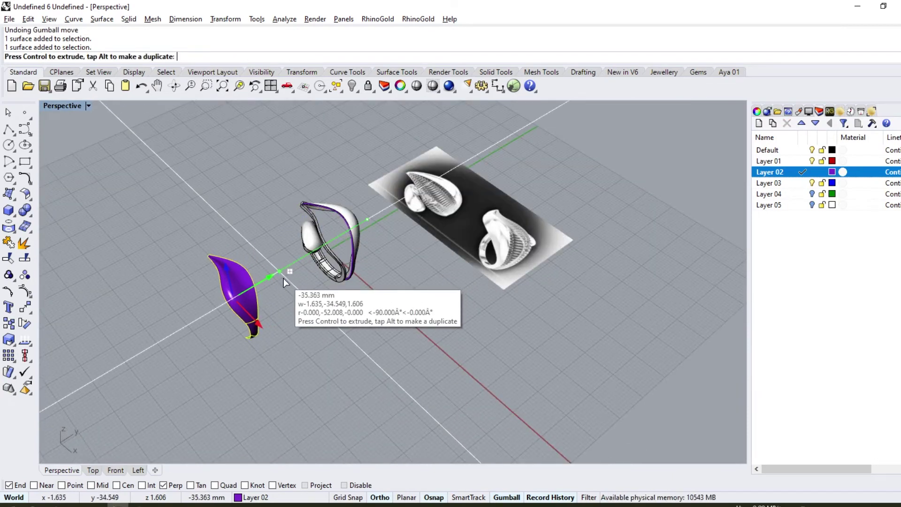
{"action": "key", "text": "Delete"}
{"action": "scroll", "coordinate": [316, 278], "scroll_direction": "up", "scroll_amount": 3}
Make Default the current layer and duplicate the panel's border edges with DupEdge
{"action": "left_click", "coordinate": [803, 150]}
{"action": "scroll", "coordinate": [272, 297], "scroll_direction": "up", "scroll_amount": 2}
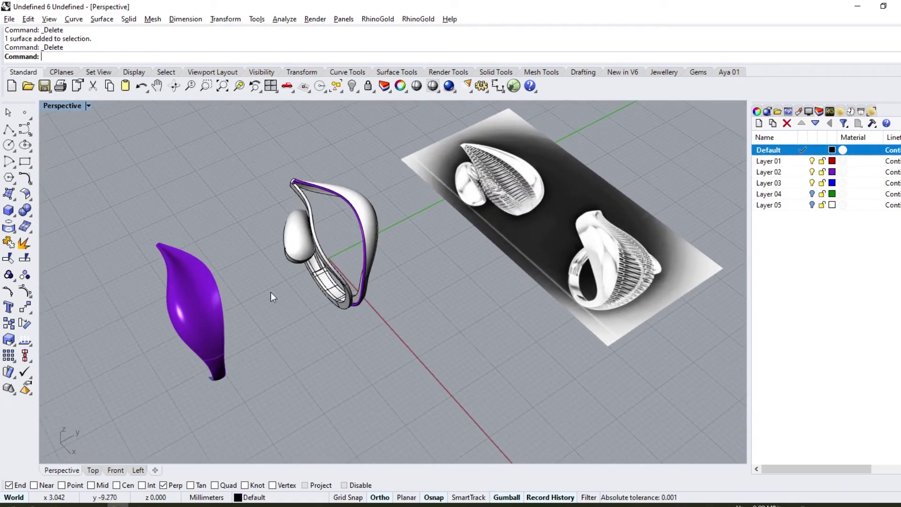
{"action": "left_click", "coordinate": [13, 233]}
{"action": "left_click", "coordinate": [55, 241]}
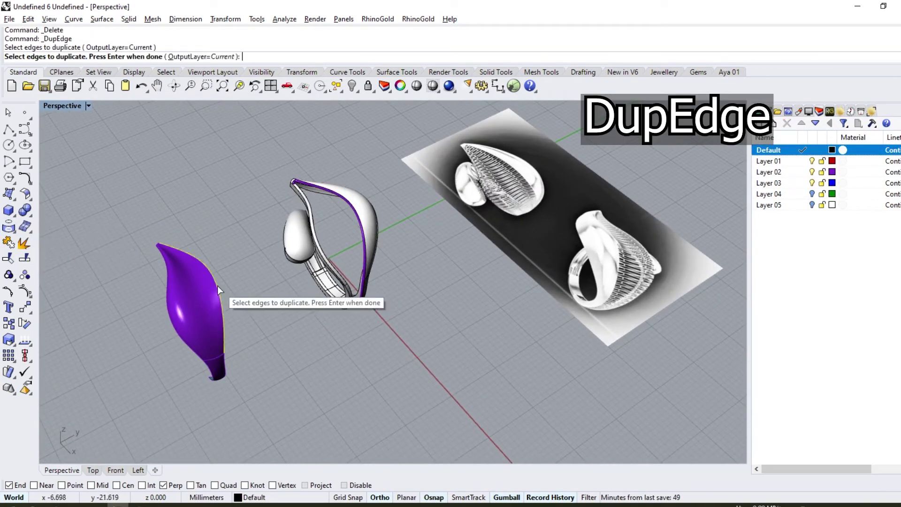
{"action": "left_click", "coordinate": [219, 360]}
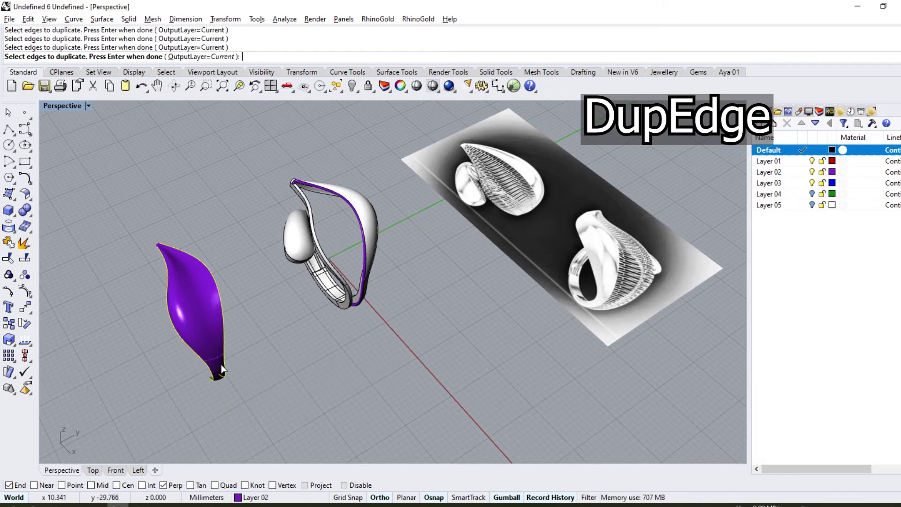
{"action": "scroll", "coordinate": [165, 246], "scroll_direction": "up", "scroll_amount": 5}
{"action": "scroll", "coordinate": [255, 358], "scroll_direction": "down", "scroll_amount": 5}
{"action": "mouse_move", "coordinate": [255, 358]}
{"action": "right_mouse_down"}
{"action": "mouse_move", "coordinate": [215, 253]}
{"action": "mouse_move", "coordinate": [232, 222]}
{"action": "mouse_move", "coordinate": [289, 224]}
{"action": "right_mouse_up"}
{"action": "scroll", "coordinate": [261, 264], "scroll_direction": "down", "scroll_amount": 5}
{"action": "scroll", "coordinate": [208, 286], "scroll_direction": "up", "scroll_amount": 5}
{"action": "left_click", "coordinate": [208, 286]}
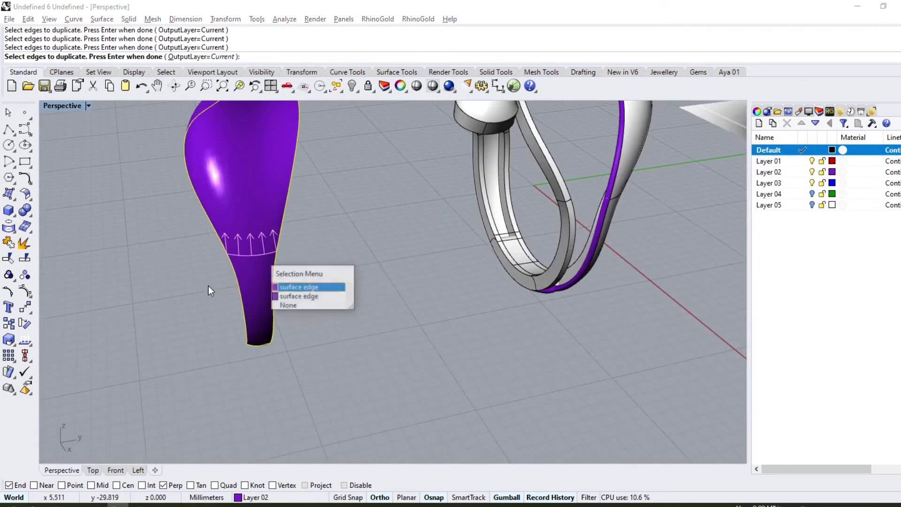
{"action": "left_click", "coordinate": [287, 286]}
{"action": "scroll", "coordinate": [234, 271], "scroll_direction": "down", "scroll_amount": 5}
{"action": "key", "text": "Return"}
Draw a section curve across the middle of the purple panel
{"action": "scroll", "coordinate": [347, 335], "scroll_direction": "up", "scroll_amount": 3}
{"action": "left_click", "coordinate": [225, 299]}
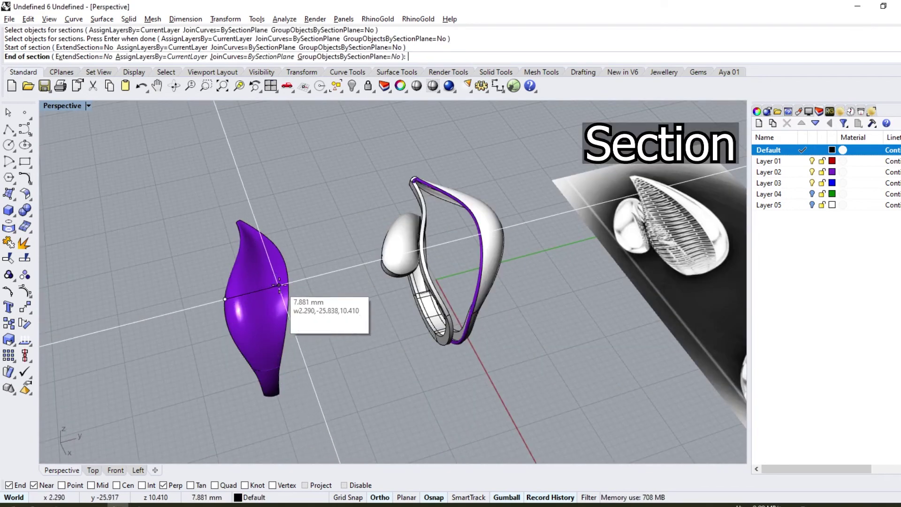
{"action": "left_click", "coordinate": [289, 284]}
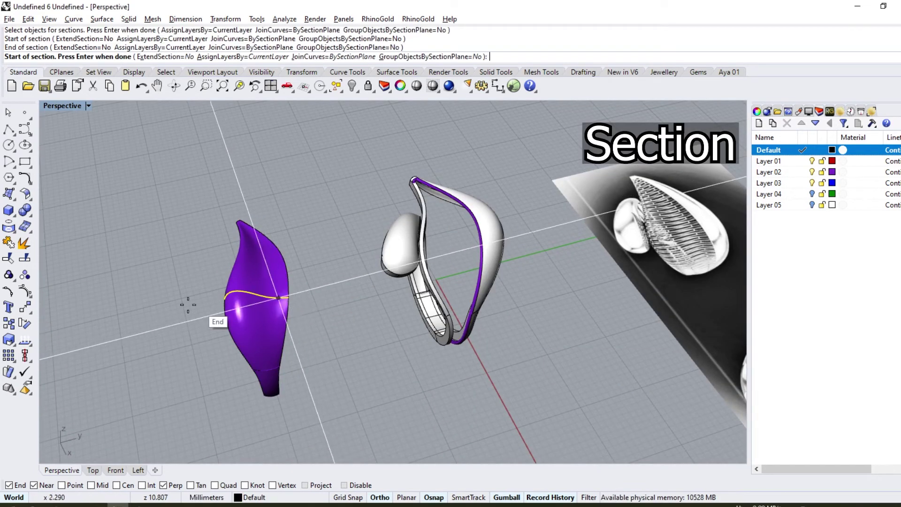
{"action": "mouse_move", "coordinate": [187, 304]}
{"action": "right_mouse_down"}
{"action": "mouse_move", "coordinate": [189, 266]}
{"action": "mouse_move", "coordinate": [345, 365]}
{"action": "right_mouse_up"}
{"action": "key", "text": "Return"}
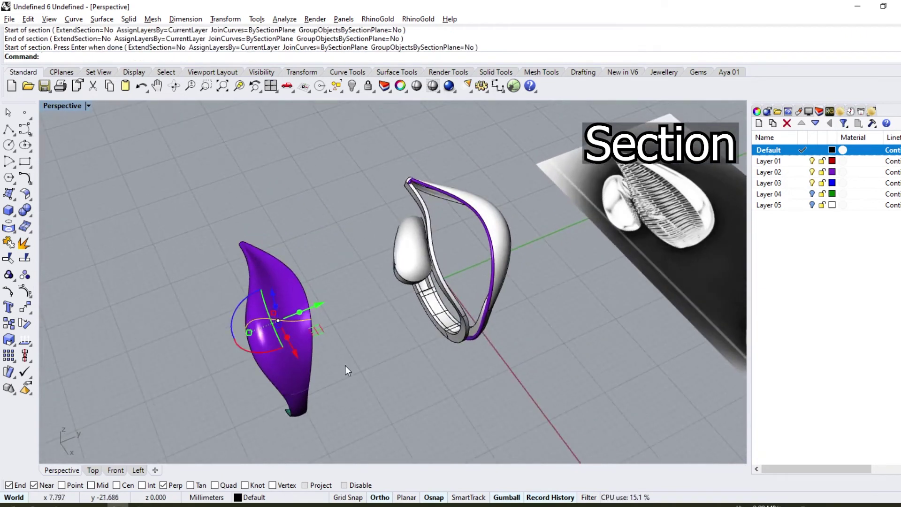
{"action": "scroll", "coordinate": [292, 307], "scroll_direction": "down", "scroll_amount": 2}
{"action": "left_click", "coordinate": [14, 233]}
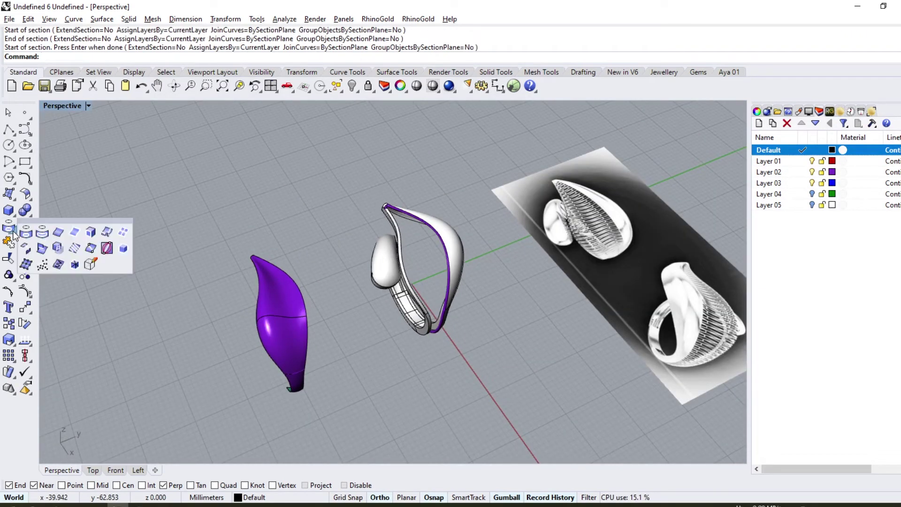
Extract an isocurve across the middle of the purple panel
{"action": "left_click", "coordinate": [97, 236]}
{"action": "left_click", "coordinate": [262, 328]}
{"action": "scroll", "coordinate": [277, 337], "scroll_direction": "up", "scroll_amount": 3}
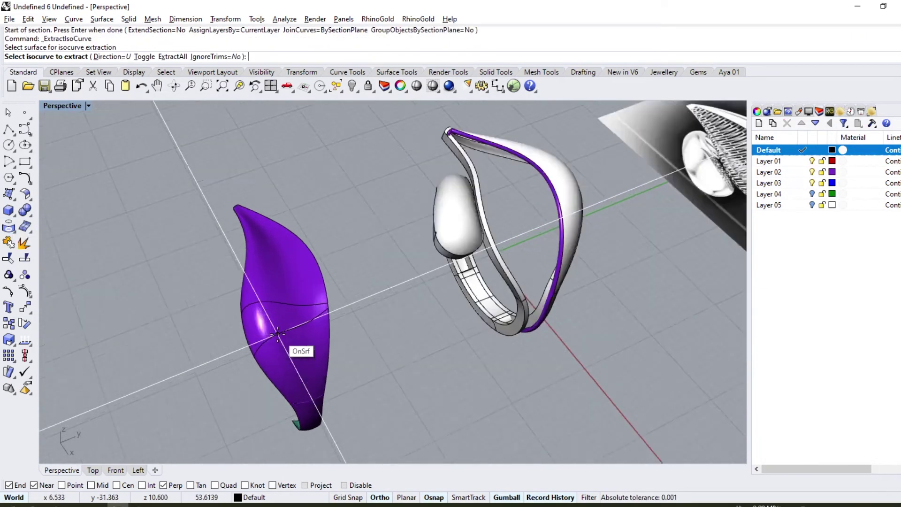
{"action": "scroll", "coordinate": [274, 329], "scroll_direction": "up", "scroll_amount": 2}
{"action": "left_click", "coordinate": [276, 334]}
{"action": "key", "text": "Return"}
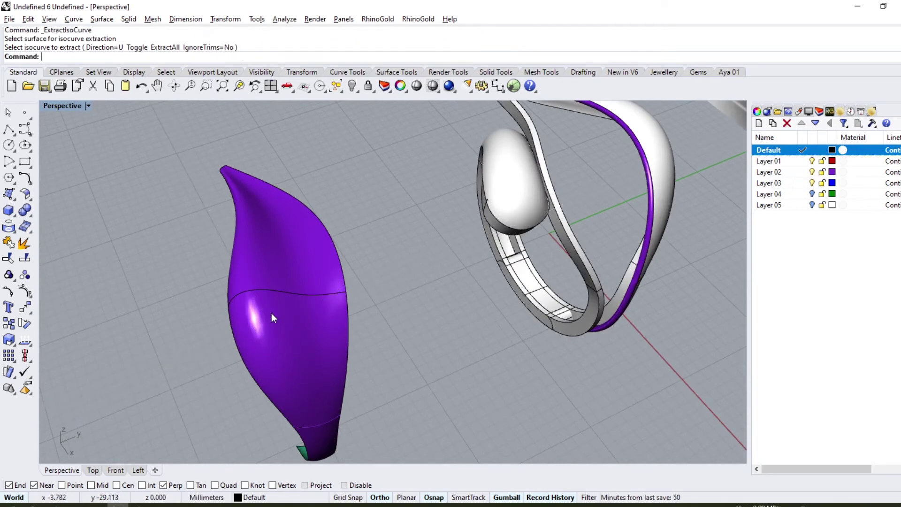
{"action": "scroll", "coordinate": [281, 324], "scroll_direction": "down", "scroll_amount": 5}
{"action": "scroll", "coordinate": [289, 328], "scroll_direction": "up", "scroll_amount": 3}
Delete the purple panel surface and its leftover tip piece
{"action": "left_click", "coordinate": [282, 317]}
{"action": "scroll", "coordinate": [286, 368], "scroll_direction": "up", "scroll_amount": 3}
{"action": "key", "text": "Delete"}
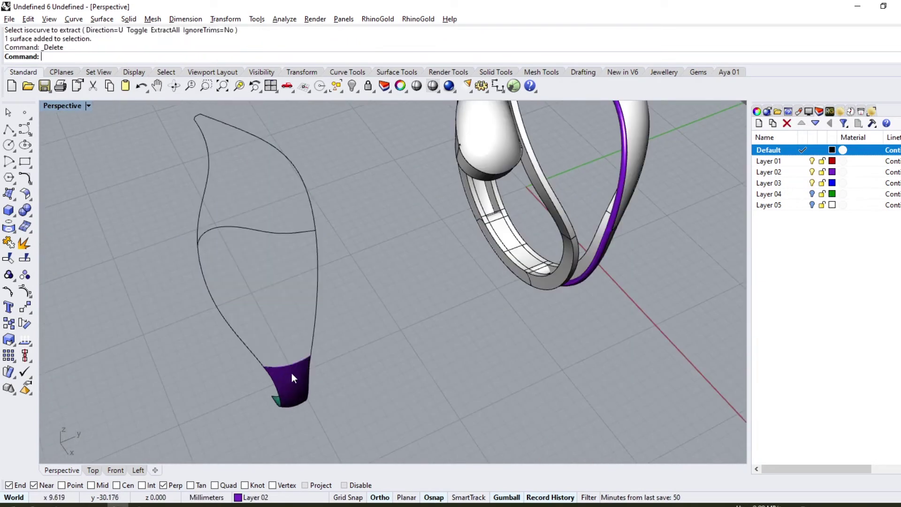
{"action": "left_click", "coordinate": [291, 373]}
{"action": "key", "text": "Delete"}
Select the left and right outline curves and view where they meet
{"action": "right_click_drag", "start_coordinate": [291, 341], "coordinate": [300, 321]}
{"action": "left_click", "coordinate": [306, 280], "text": "shift"}
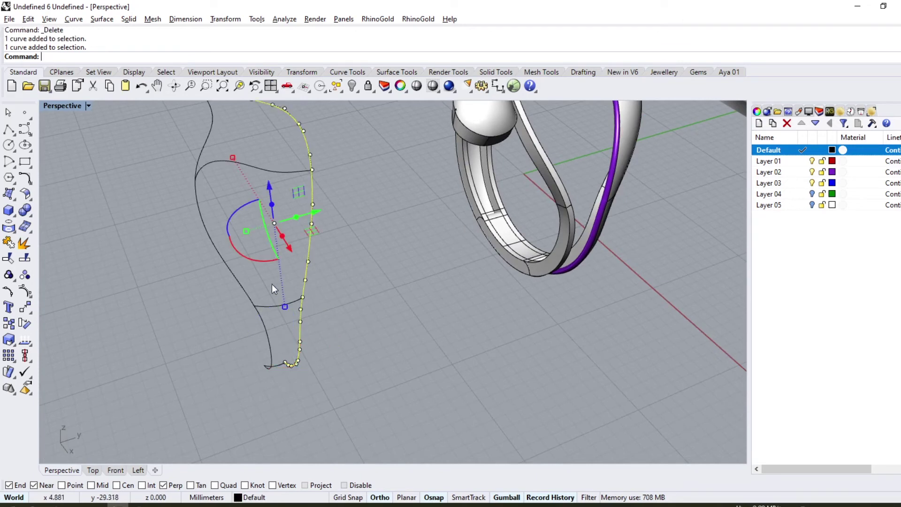
{"action": "left_click", "coordinate": [255, 312], "text": "shift"}
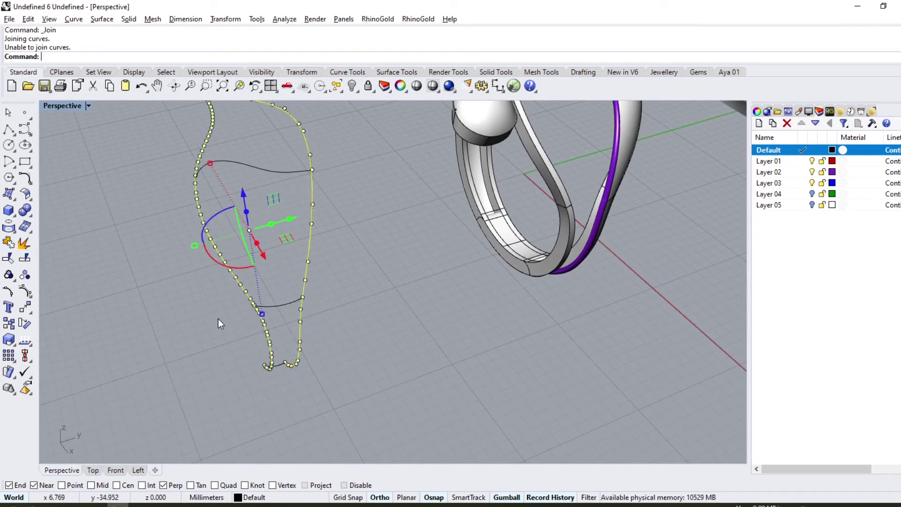
{"action": "left_click", "coordinate": [260, 314]}
{"action": "scroll", "coordinate": [260, 314], "scroll_direction": "up", "scroll_amount": 3}
{"action": "scroll", "coordinate": [260, 314], "scroll_direction": "up", "scroll_amount": 3}
{"action": "scroll", "coordinate": [214, 272], "scroll_direction": "down", "scroll_amount": 2}
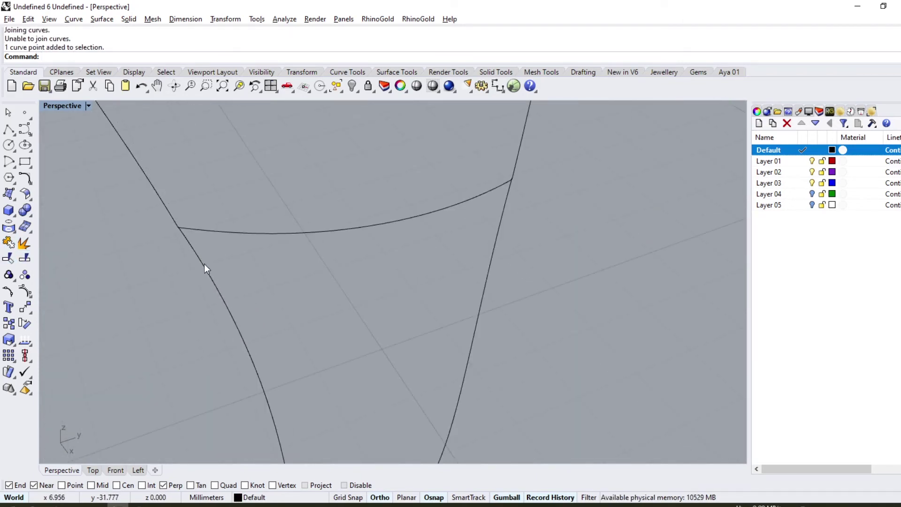
{"action": "left_click", "coordinate": [191, 247], "text": "shift"}
{"action": "right_click_drag", "start_coordinate": [192, 248], "coordinate": [174, 224]}
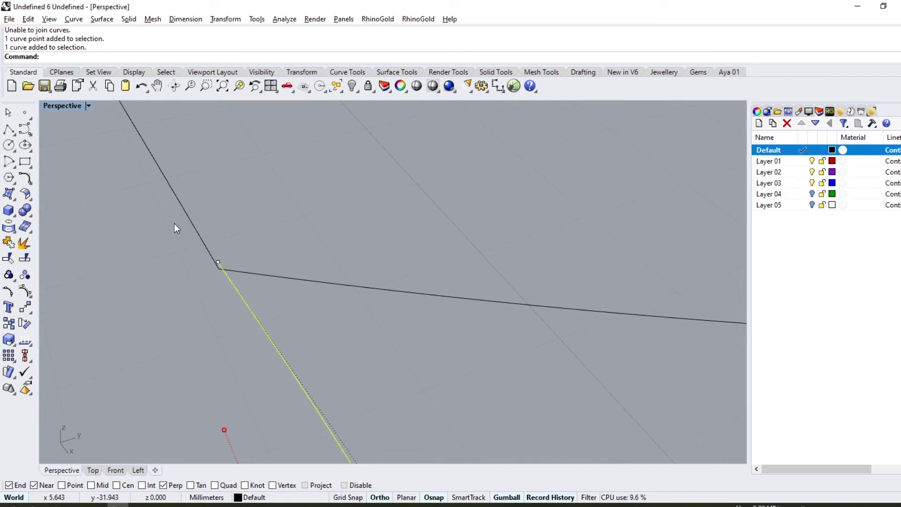
Move the loose curve end, snapping it onto the outline's corner with End osnap
{"action": "left_click", "coordinate": [218, 262]}
{"action": "left_click", "coordinate": [26, 307]}
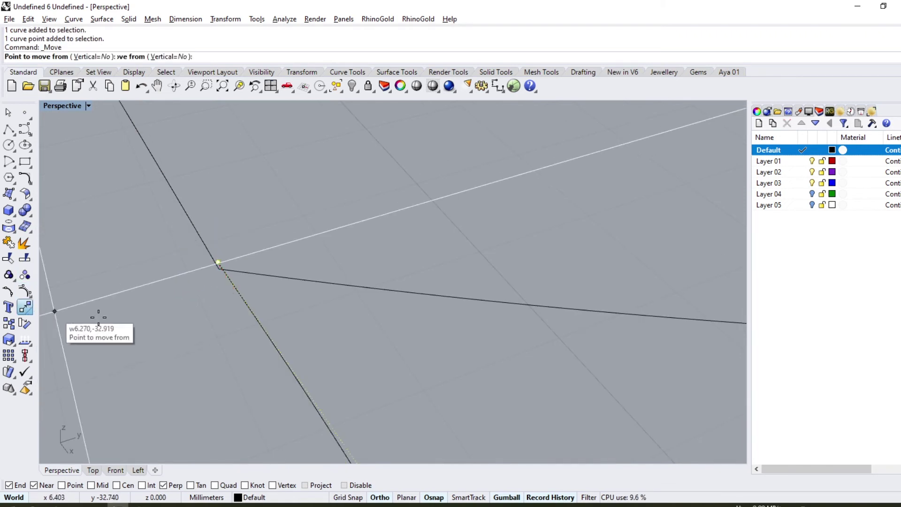
{"action": "left_click", "coordinate": [218, 263]}
{"action": "key", "text": "Escape"}
{"action": "mouse_move", "coordinate": [209, 270]}
{"action": "right_mouse_down"}
{"action": "mouse_move", "coordinate": [180, 296]}
{"action": "mouse_move", "coordinate": [269, 314]}
{"action": "right_mouse_up"}
{"action": "scroll", "coordinate": [221, 308], "scroll_direction": "up", "scroll_amount": 3}
{"action": "left_click", "coordinate": [221, 307]}
{"action": "scroll", "coordinate": [224, 292], "scroll_direction": "up", "scroll_amount": 5}
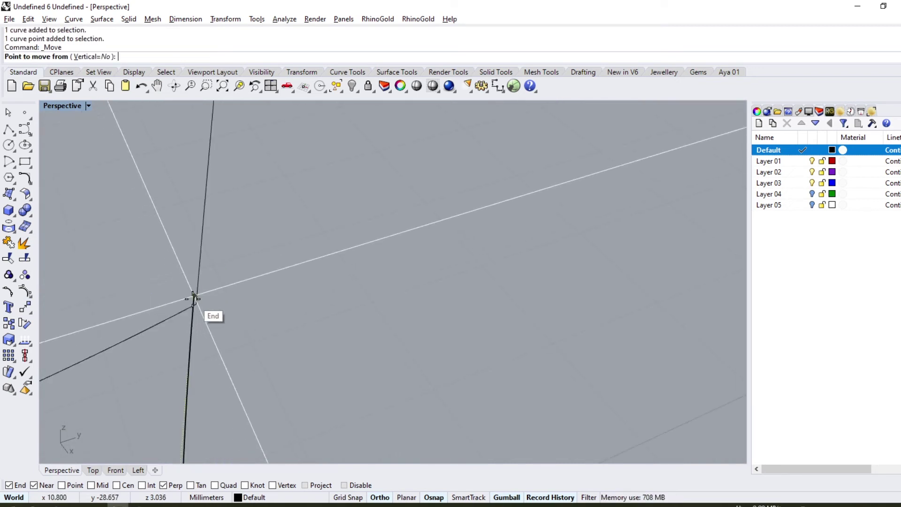
{"action": "left_click", "coordinate": [194, 297]}
Join the outline curves into two open curves
{"action": "left_click", "coordinate": [197, 284]}
{"action": "scroll", "coordinate": [272, 275], "scroll_direction": "down", "scroll_amount": 5}
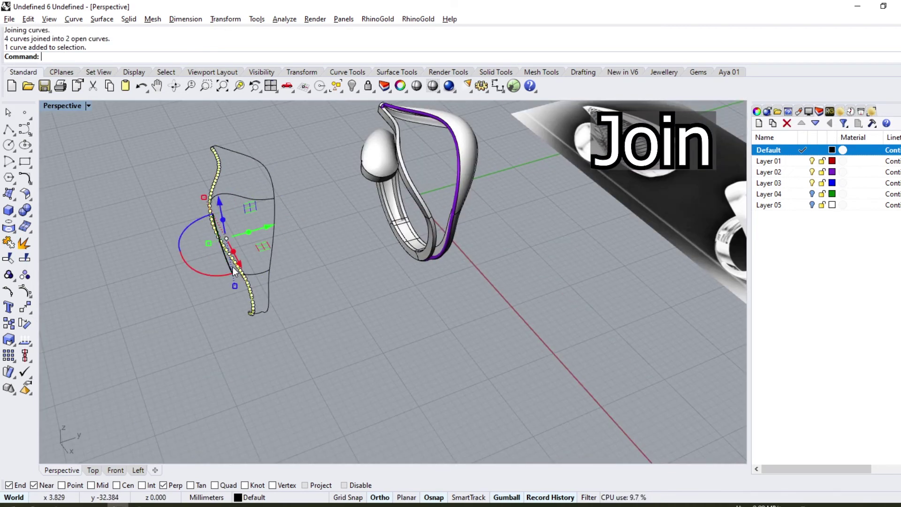
{"action": "right_click_drag", "start_coordinate": [232, 266], "coordinate": [307, 198]}
{"action": "key", "text": "Escape"}
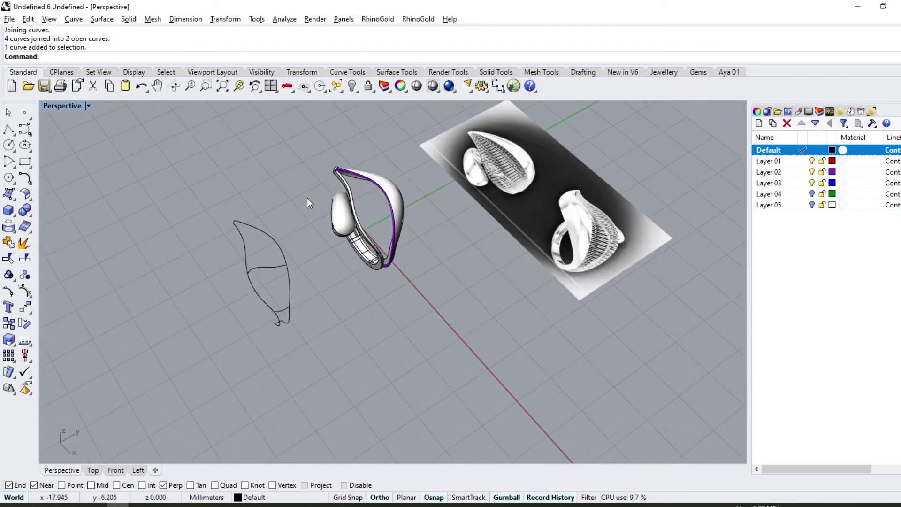
{"action": "left_click", "coordinate": [95, 21]}
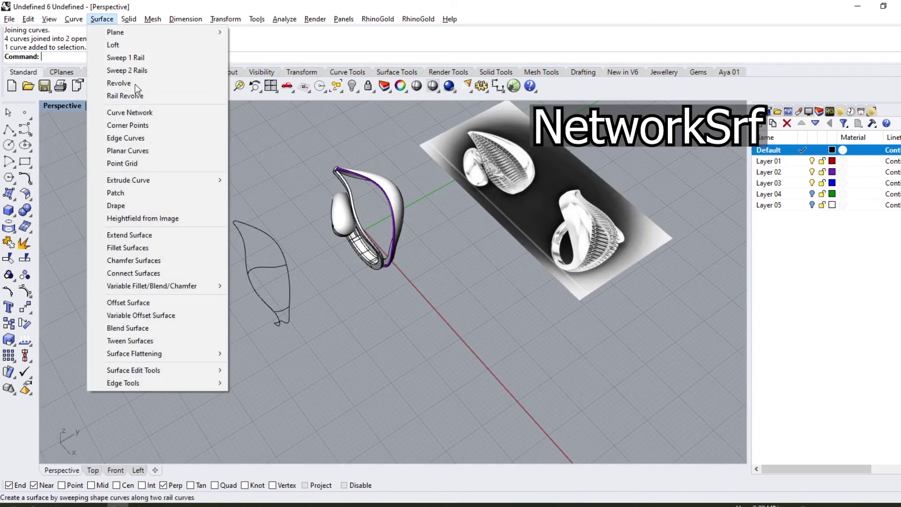
Build a Curve Network surface from the leaf outline curves
{"action": "left_click", "coordinate": [151, 111]}
{"action": "key", "text": "Return"}
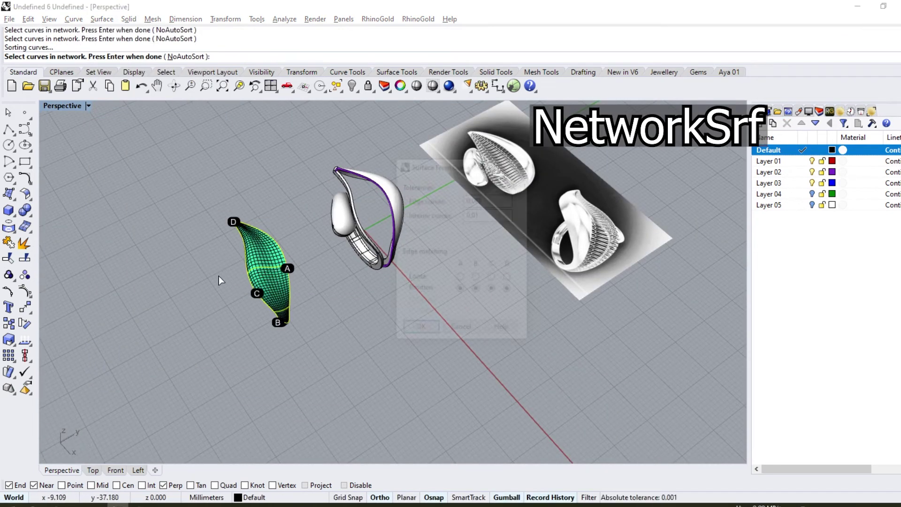
{"action": "right_click_drag", "start_coordinate": [284, 275], "coordinate": [278, 241]}
{"action": "key", "text": "Return"}
{"action": "scroll", "coordinate": [263, 244], "scroll_direction": "up", "scroll_amount": 4}
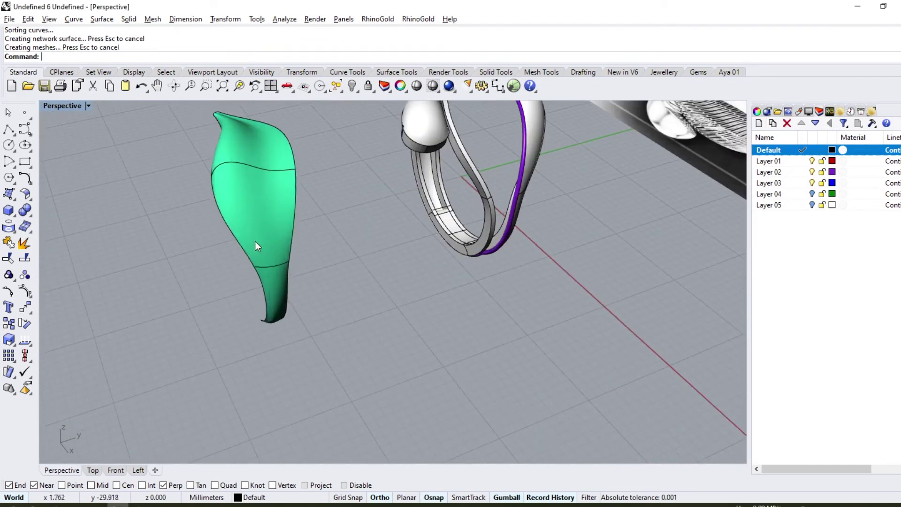
{"action": "right_click_drag", "start_coordinate": [255, 317], "coordinate": [255, 308]}
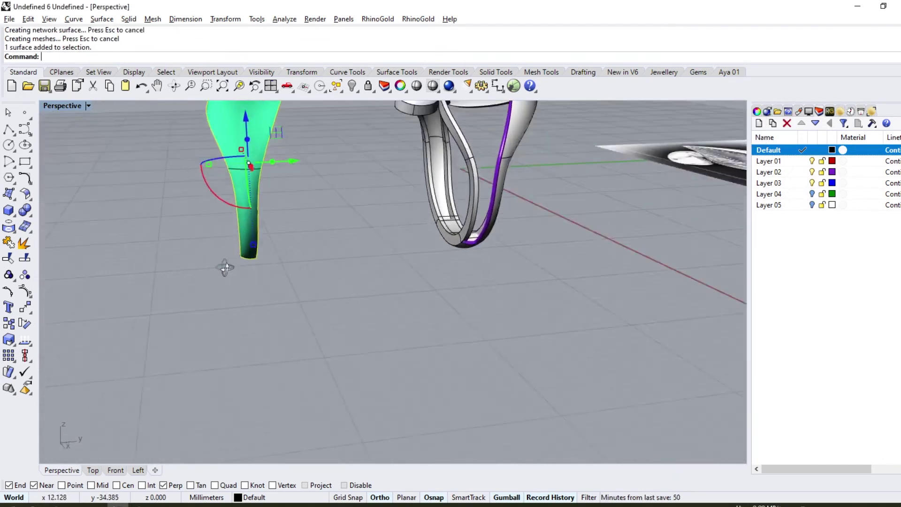
{"action": "mouse_move", "coordinate": [427, 311]}
{"action": "right_mouse_down"}
{"action": "mouse_move", "coordinate": [486, 265]}
{"action": "mouse_move", "coordinate": [365, 280]}
{"action": "right_mouse_up"}
{"action": "left_click", "coordinate": [486, 260]}
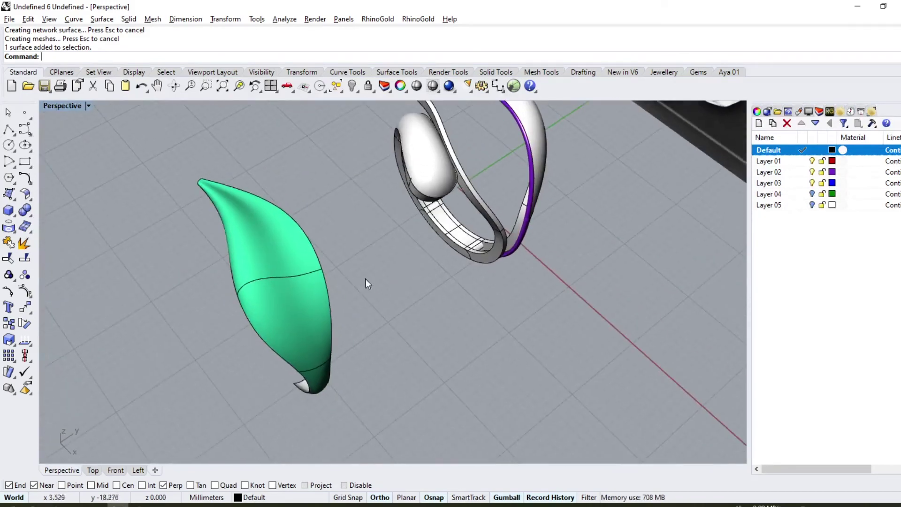
Move the green surface 3 mm onto the top of the ring
{"action": "left_click", "coordinate": [280, 313]}
{"action": "scroll", "coordinate": [250, 327], "scroll_direction": "down", "scroll_amount": 3}
{"action": "left_click_drag", "start_coordinate": [288, 290], "coordinate": [399, 204]}
{"action": "type", "text": "3"}
{"action": "key", "text": "Return"}
{"action": "key", "text": "Escape"}
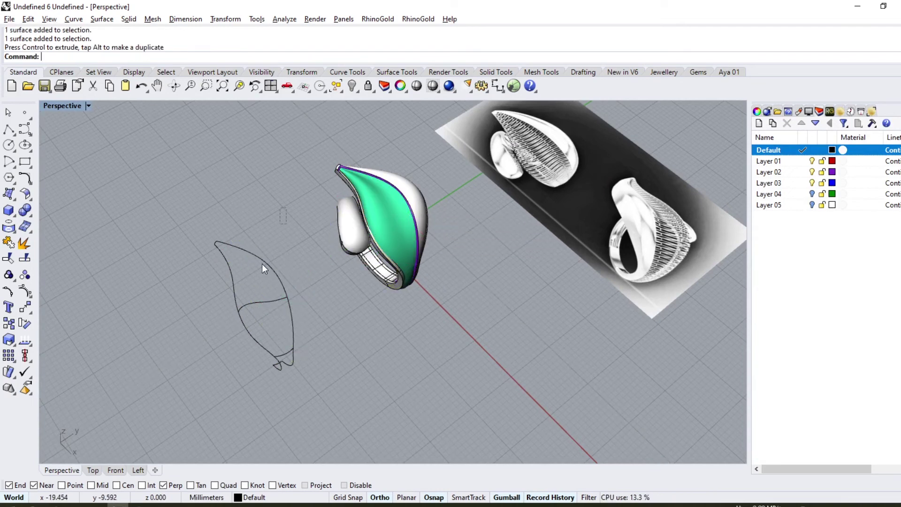
Delete the leftover outline curves and check the ring from the side
{"action": "key", "text": "Delete"}
{"action": "scroll", "coordinate": [385, 224], "scroll_direction": "up", "scroll_amount": 3}
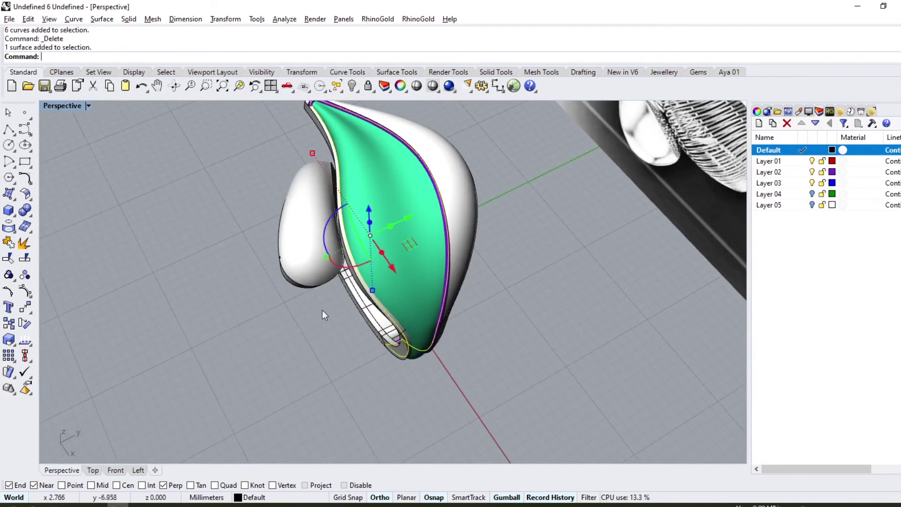
{"action": "right_click_drag", "start_coordinate": [322, 310], "coordinate": [444, 181]}
{"action": "scroll", "coordinate": [396, 177], "scroll_direction": "up", "scroll_amount": 2}
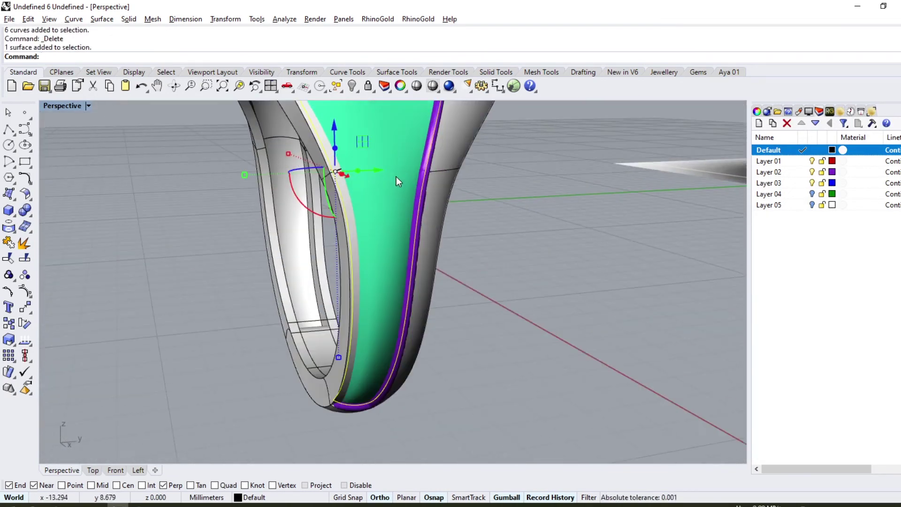
{"action": "scroll", "coordinate": [379, 189], "scroll_direction": "down", "scroll_amount": 3}
{"action": "right_click_drag", "start_coordinate": [379, 189], "coordinate": [336, 277]}
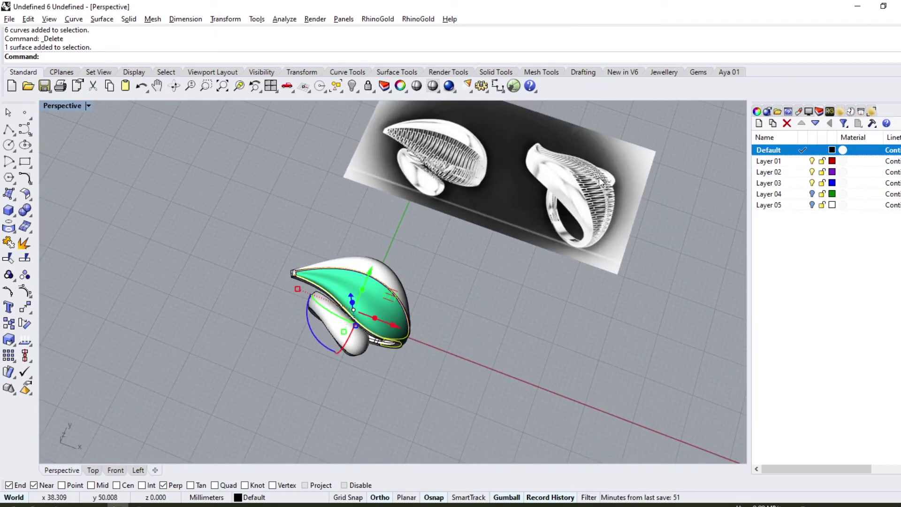
{"action": "left_click", "coordinate": [664, 72]}
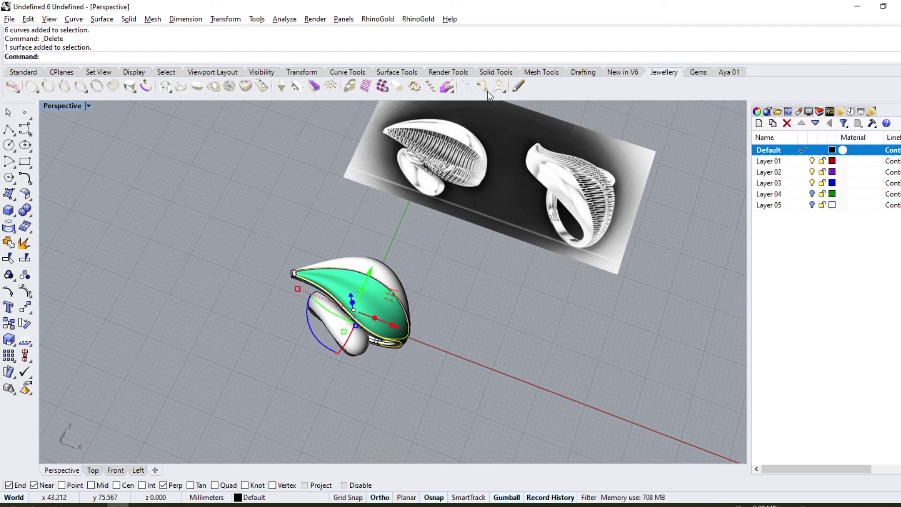
Apply the chevron Jali lattice pattern to the green top surface and inspect the result
{"action": "left_click", "coordinate": [359, 92]}
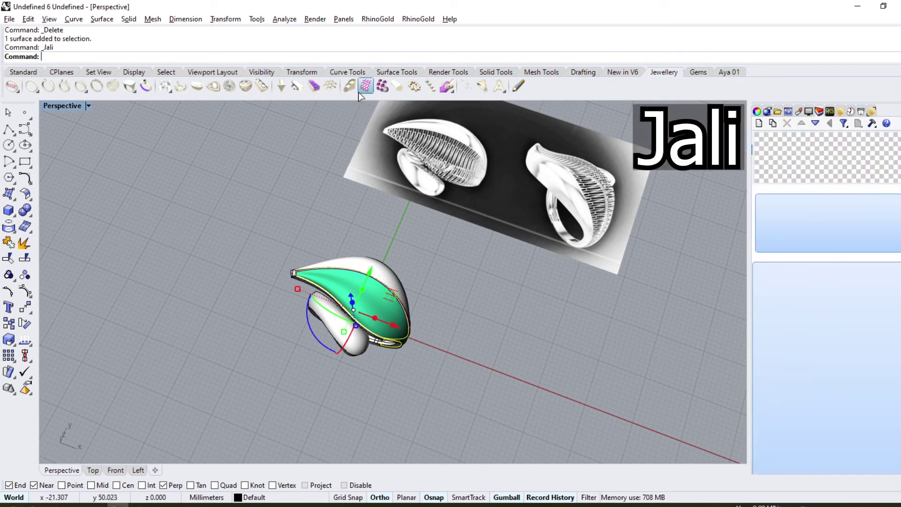
{"action": "left_click", "coordinate": [802, 161]}
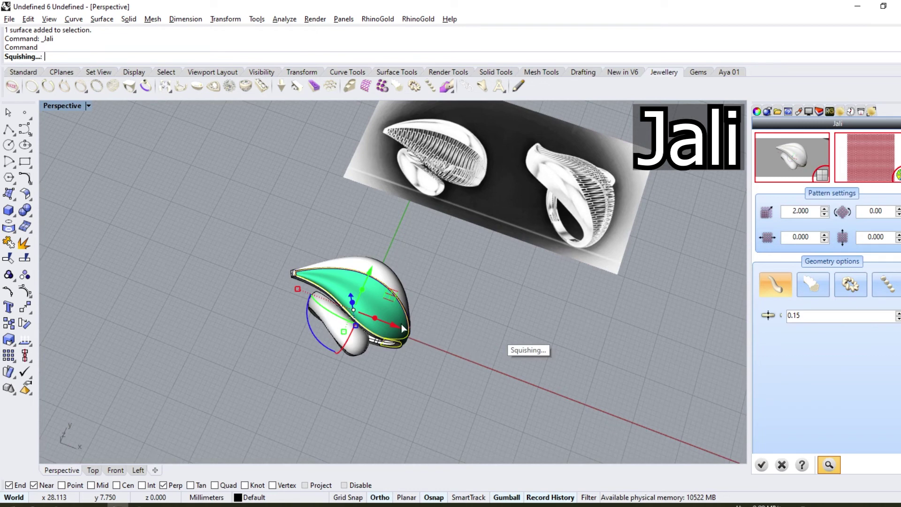
{"action": "scroll", "coordinate": [394, 323], "scroll_direction": "up", "scroll_amount": 2}
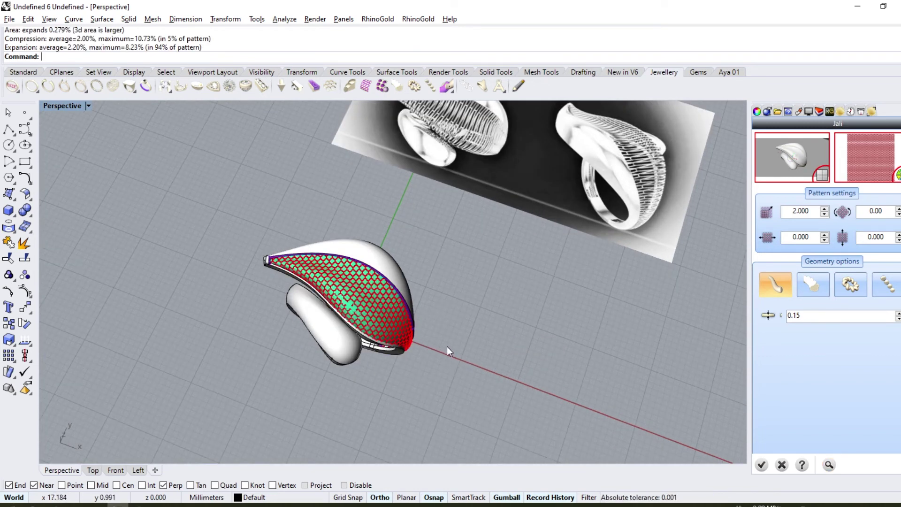
{"action": "left_click", "coordinate": [859, 159]}
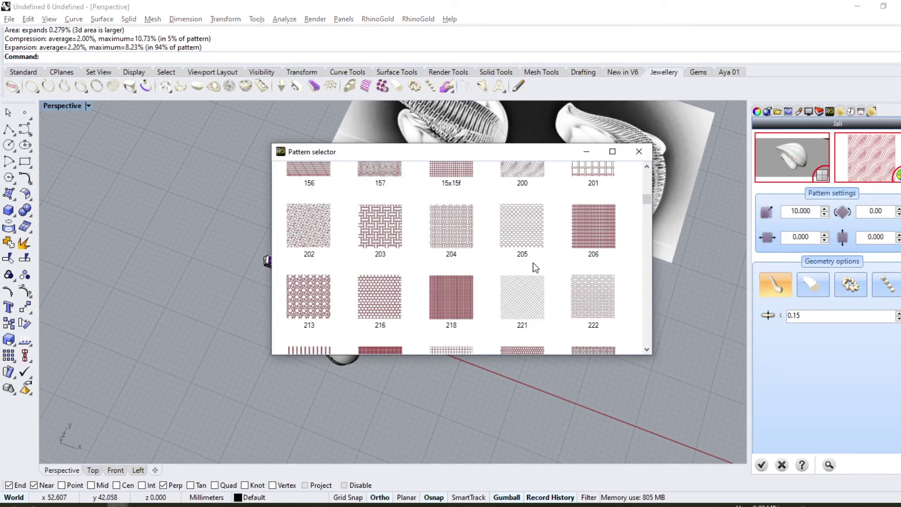
{"action": "scroll", "coordinate": [535, 267], "scroll_direction": "down", "scroll_amount": 3}
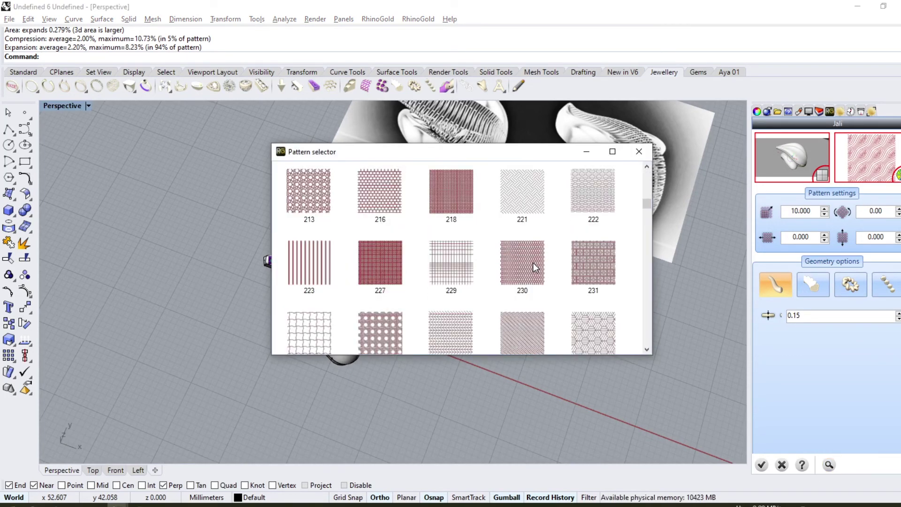
{"action": "double_click", "coordinate": [471, 328]}
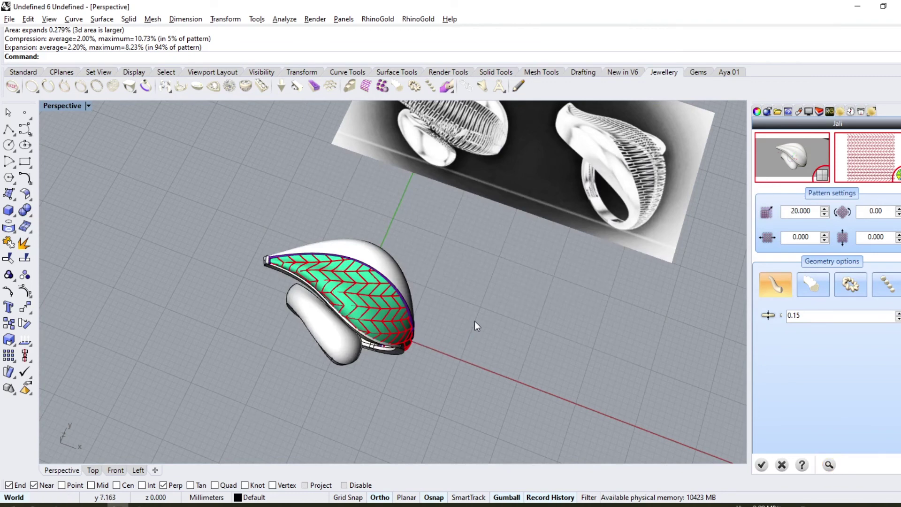
{"action": "mouse_move", "coordinate": [475, 324]}
{"action": "right_mouse_down"}
{"action": "mouse_move", "coordinate": [532, 285]}
{"action": "mouse_move", "coordinate": [474, 337]}
{"action": "right_mouse_up"}
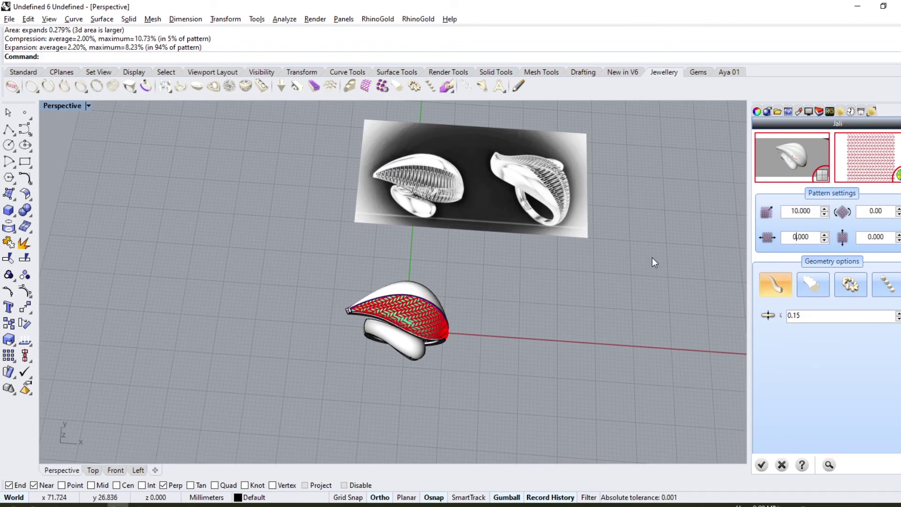
{"action": "mouse_move", "coordinate": [653, 259]}
{"action": "right_mouse_down"}
{"action": "mouse_move", "coordinate": [258, 252]}
{"action": "mouse_move", "coordinate": [246, 181]}
{"action": "mouse_move", "coordinate": [257, 136]}
{"action": "mouse_move", "coordinate": [245, 225]}
{"action": "mouse_move", "coordinate": [376, 306]}
{"action": "mouse_move", "coordinate": [387, 351]}
{"action": "right_mouse_up"}
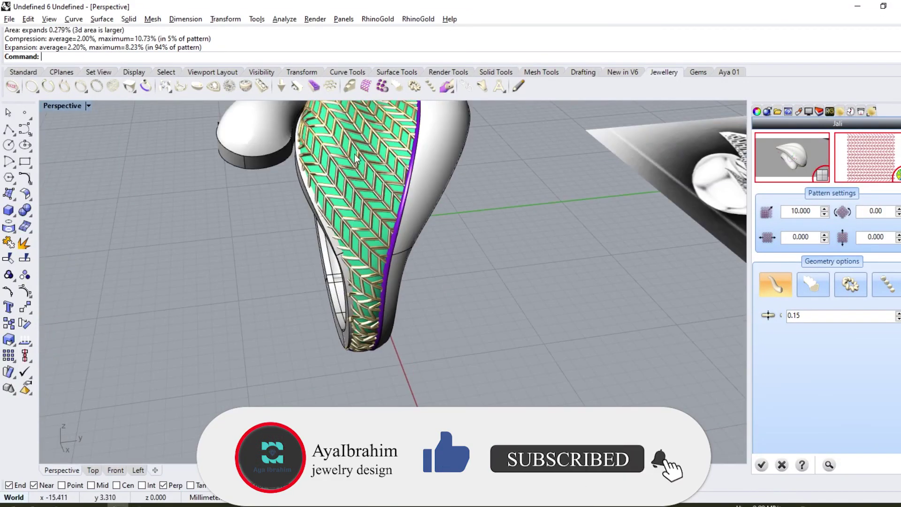
{"action": "mouse_move", "coordinate": [382, 290]}
{"action": "right_mouse_down"}
{"action": "mouse_move", "coordinate": [304, 266]}
{"action": "mouse_move", "coordinate": [449, 345]}
{"action": "right_mouse_up"}
Hide the green surface and orbit around the finished gold ring
{"action": "scroll", "coordinate": [447, 266], "scroll_direction": "up", "scroll_amount": 5}
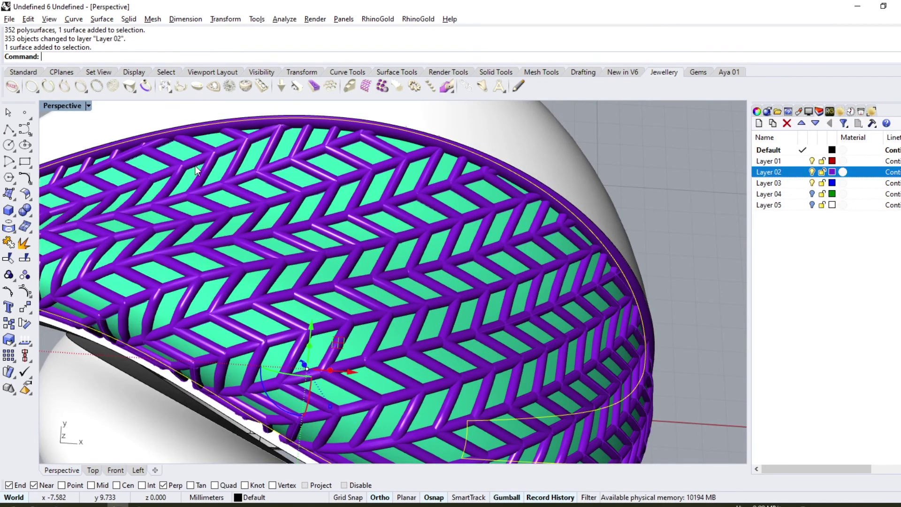
{"action": "key", "text": "ctrl+h"}
{"action": "scroll", "coordinate": [310, 223], "scroll_direction": "down", "scroll_amount": 5}
{"action": "mouse_move", "coordinate": [309, 222]}
{"action": "right_mouse_down"}
{"action": "mouse_move", "coordinate": [297, 207]}
{"action": "mouse_move", "coordinate": [302, 167]}
{"action": "mouse_move", "coordinate": [364, 228]}
{"action": "right_mouse_up"}
{"action": "mouse_move", "coordinate": [384, 280]}
{"action": "right_mouse_down"}
{"action": "mouse_move", "coordinate": [458, 302]}
{"action": "mouse_move", "coordinate": [455, 196]}
{"action": "mouse_move", "coordinate": [577, 115]}
{"action": "mouse_move", "coordinate": [617, 151]}
{"action": "mouse_move", "coordinate": [561, 249]}
{"action": "mouse_move", "coordinate": [468, 310]}
{"action": "mouse_move", "coordinate": [448, 351]}
{"action": "mouse_move", "coordinate": [440, 268]}
{"action": "mouse_move", "coordinate": [480, 255]}
{"action": "right_mouse_up"}
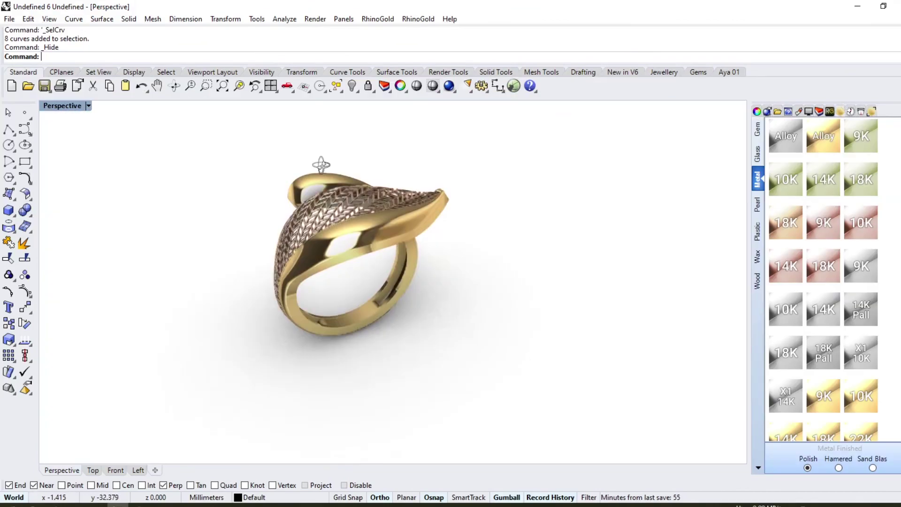
{"action": "mouse_move", "coordinate": [322, 165]}
{"action": "right_mouse_down"}
{"action": "mouse_move", "coordinate": [527, 157]}
{"action": "mouse_move", "coordinate": [644, 169]}
{"action": "mouse_move", "coordinate": [61, 179]}
{"action": "mouse_move", "coordinate": [225, 209]}
{"action": "mouse_move", "coordinate": [270, 248]}
{"action": "mouse_move", "coordinate": [536, 239]}
{"action": "mouse_move", "coordinate": [619, 246]}
{"action": "mouse_move", "coordinate": [624, 260]}
{"action": "mouse_move", "coordinate": [597, 195]}
{"action": "mouse_move", "coordinate": [463, 111]}
{"action": "mouse_move", "coordinate": [417, 113]}
{"action": "mouse_move", "coordinate": [390, 187]}
{"action": "mouse_move", "coordinate": [488, 150]}
{"action": "right_mouse_up"}
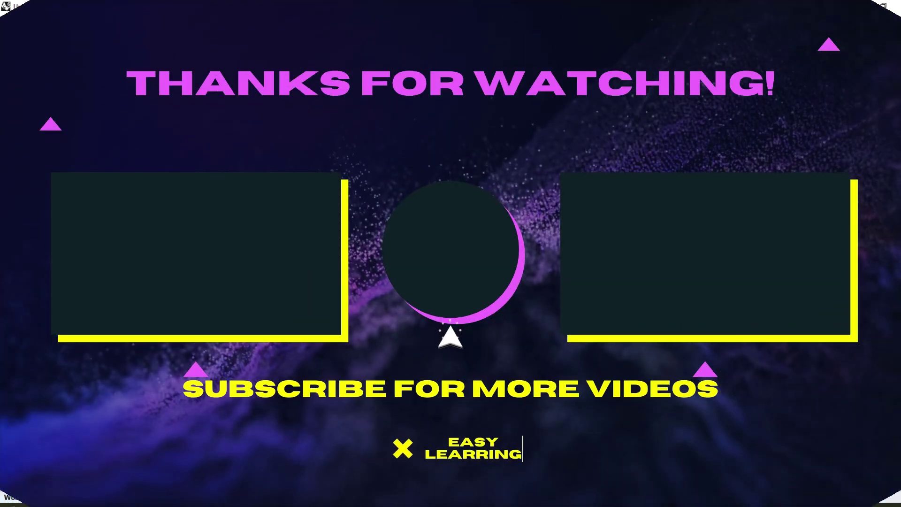